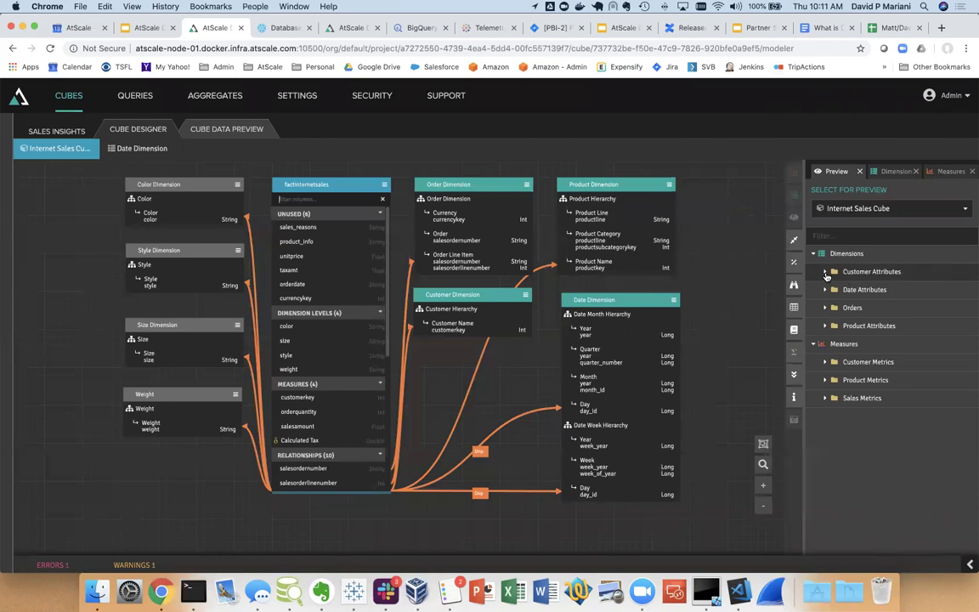
left_click(825, 272)
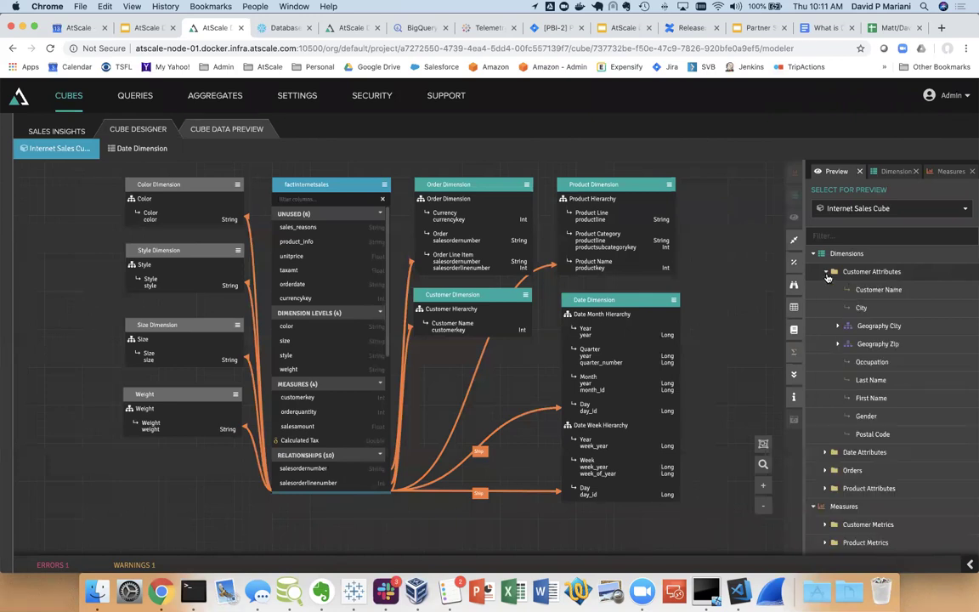
left_click(838, 326)
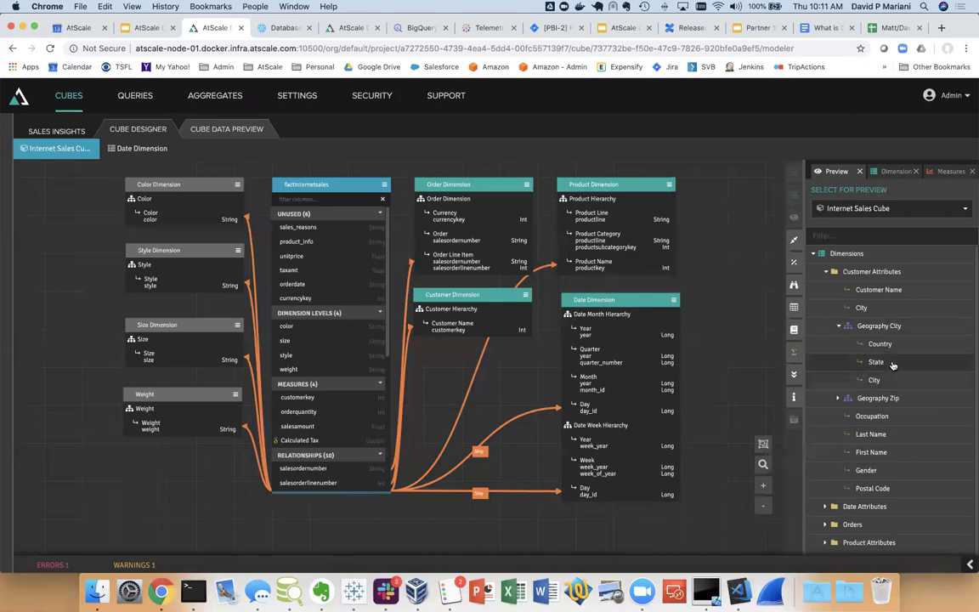
left_click(839, 326)
left_click(840, 345)
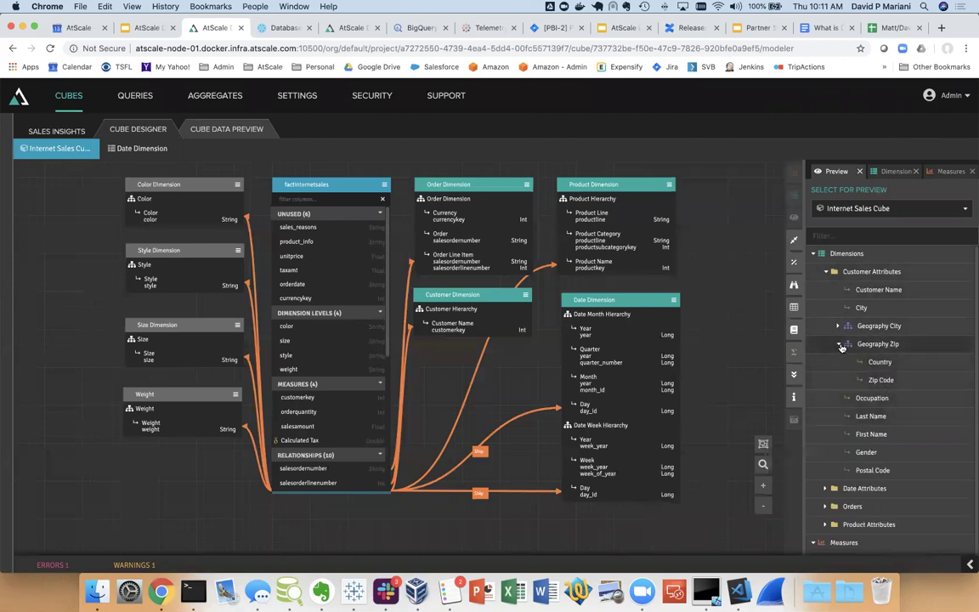
left_click(839, 344)
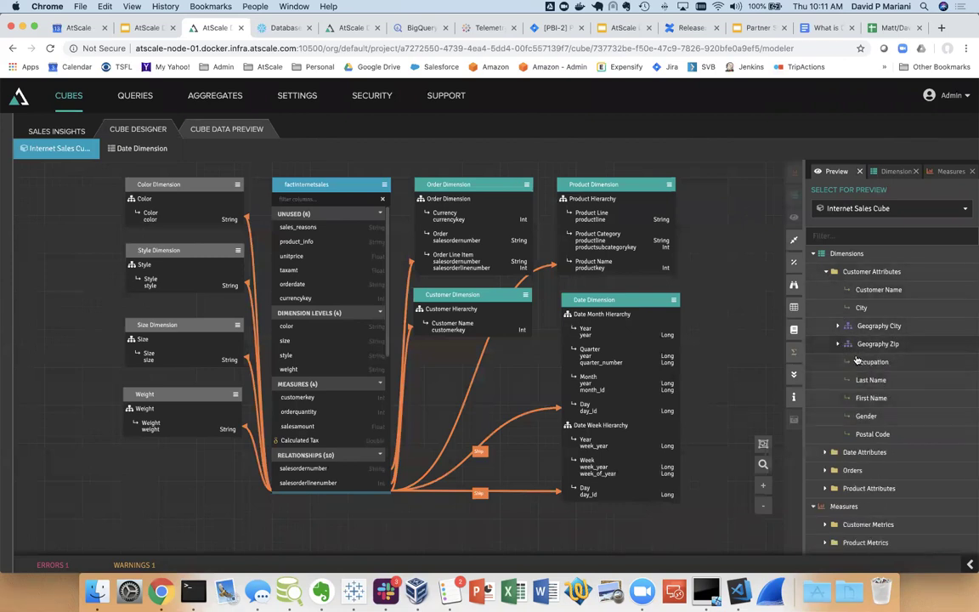
left_click(824, 272)
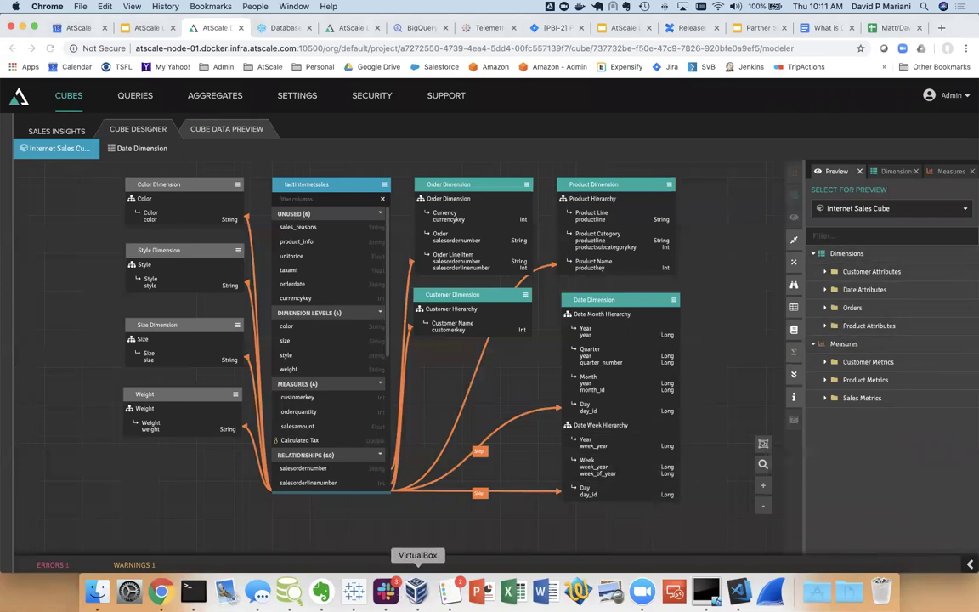
In Tableau, browse the Customer Attributes and Geography City fields, then close Book1 without saving
left_click(352, 589)
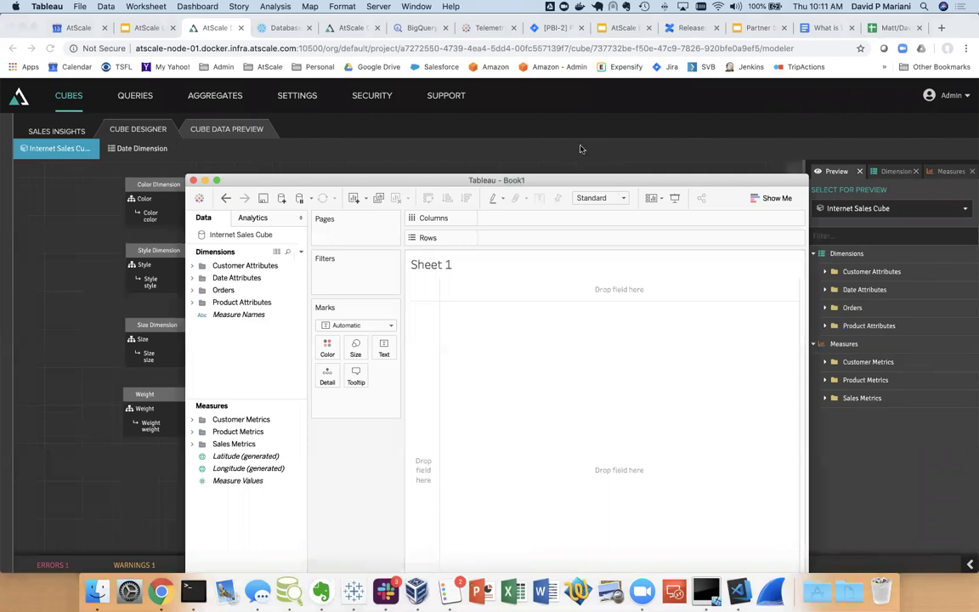
left_click_drag(585, 179, 578, 126)
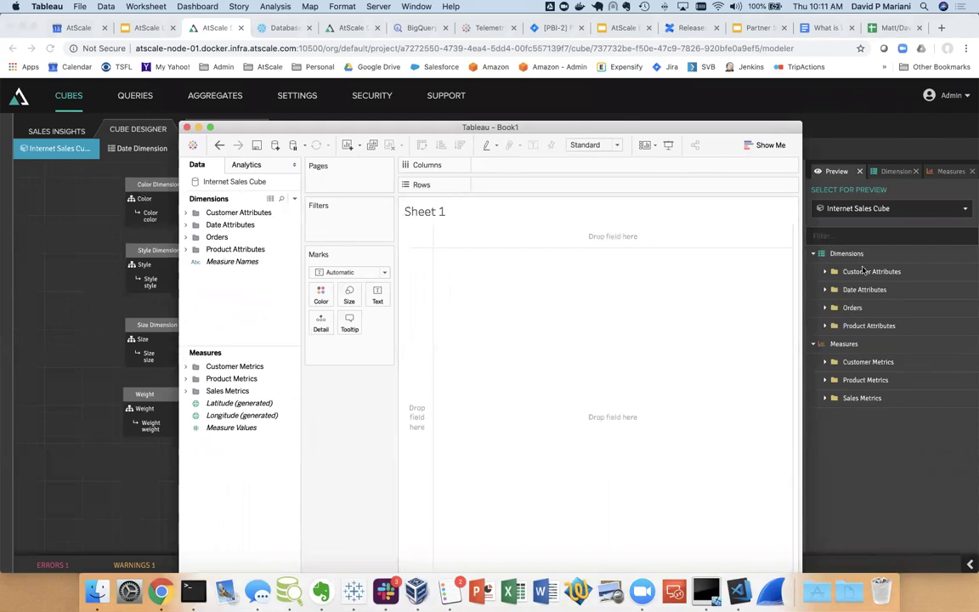
left_click(192, 213)
left_click(195, 274)
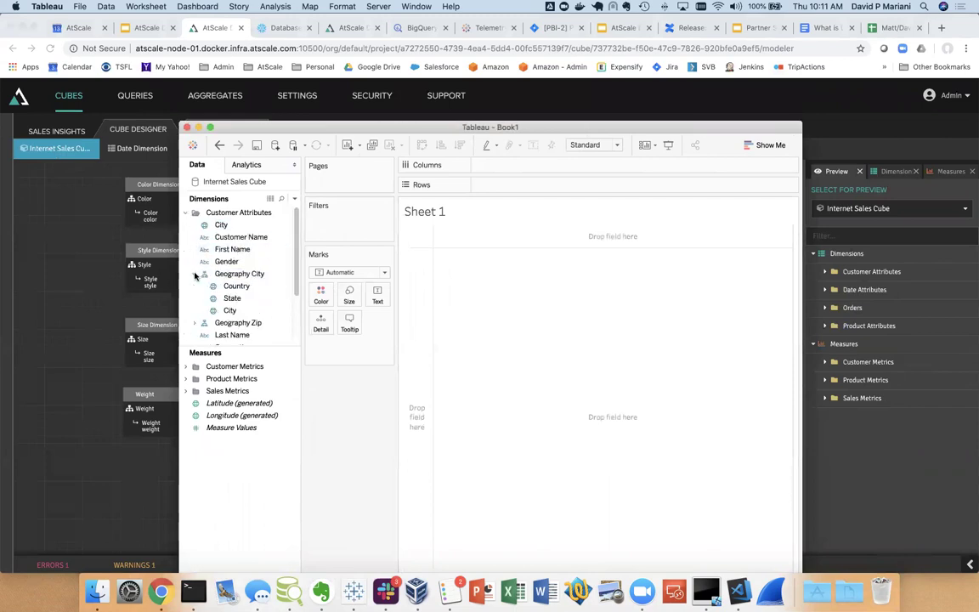
left_click(194, 274)
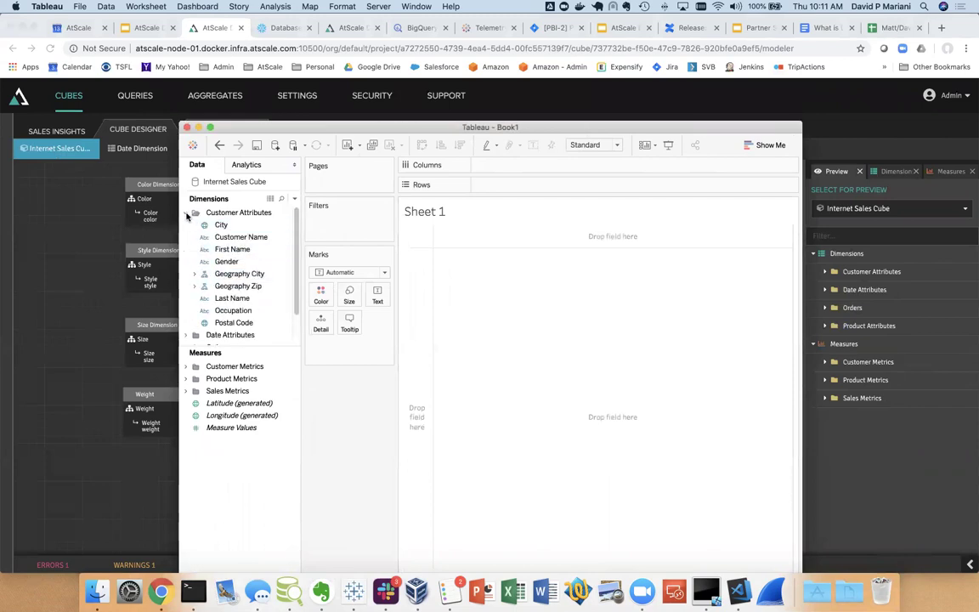
left_click(187, 214)
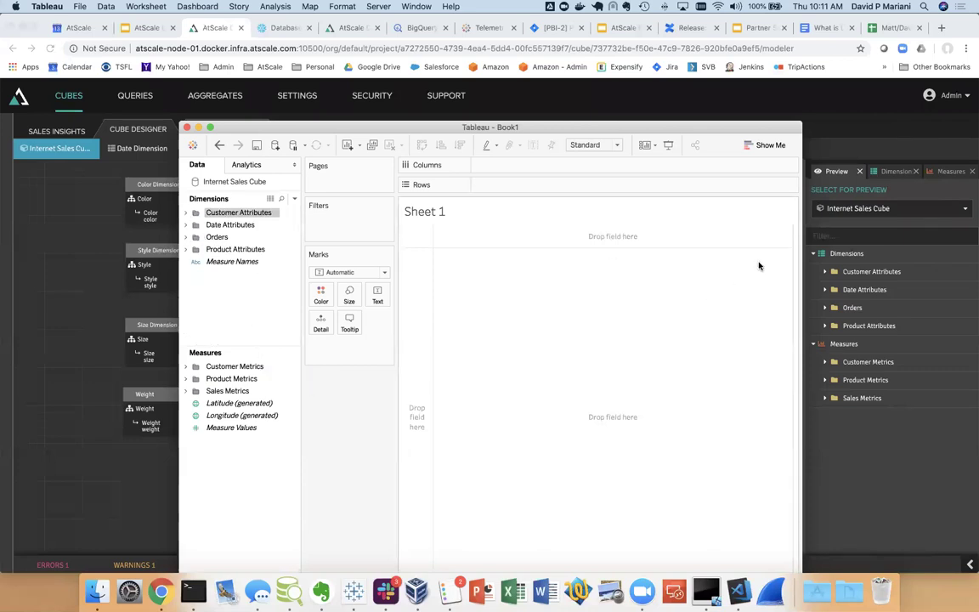
left_click(187, 127)
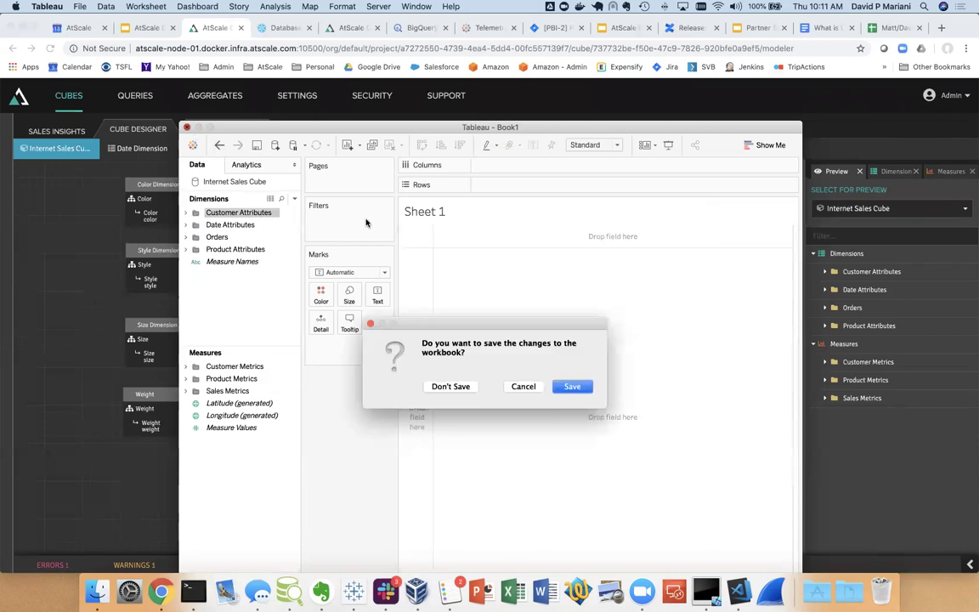
left_click(455, 390)
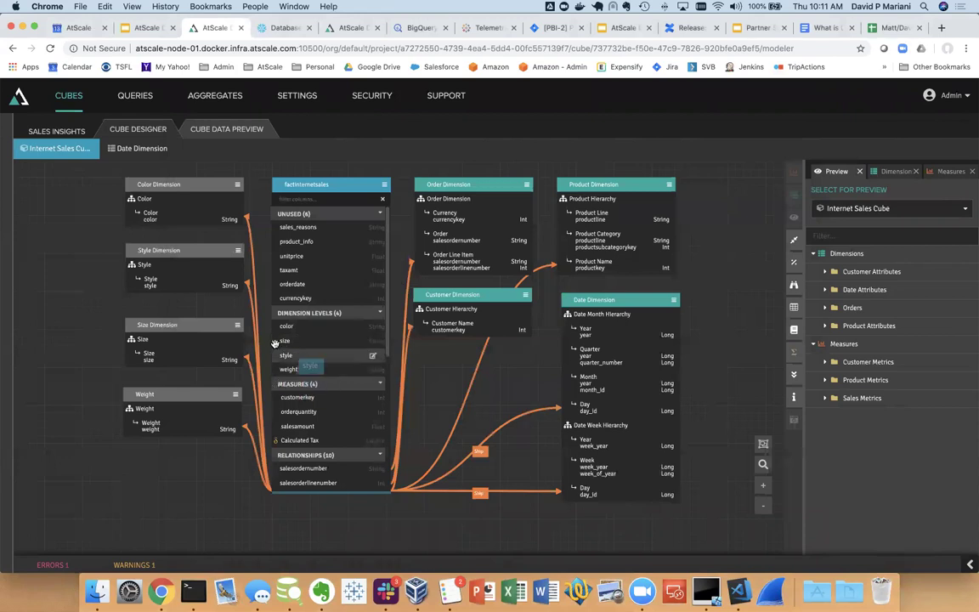
Add an empty cube named Sales to the Sales Insights project and open it in the Cube Designer
left_click(53, 131)
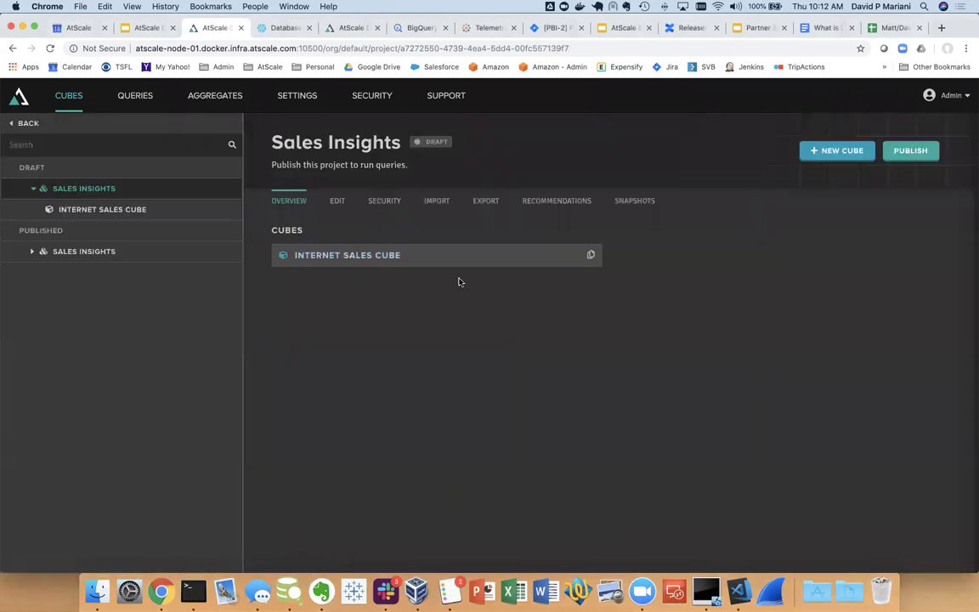
left_click(832, 154)
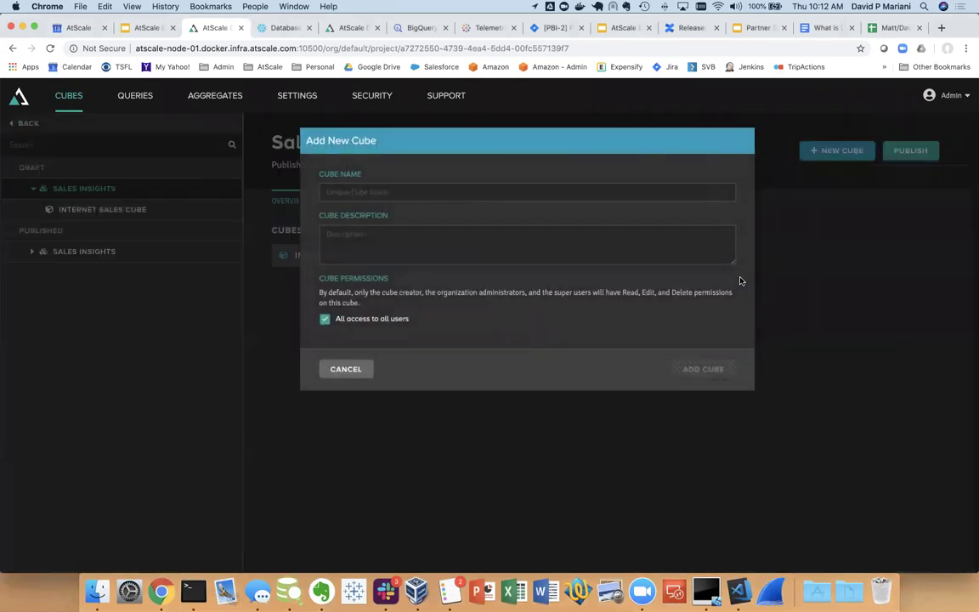
left_click(642, 189)
type("Sales")
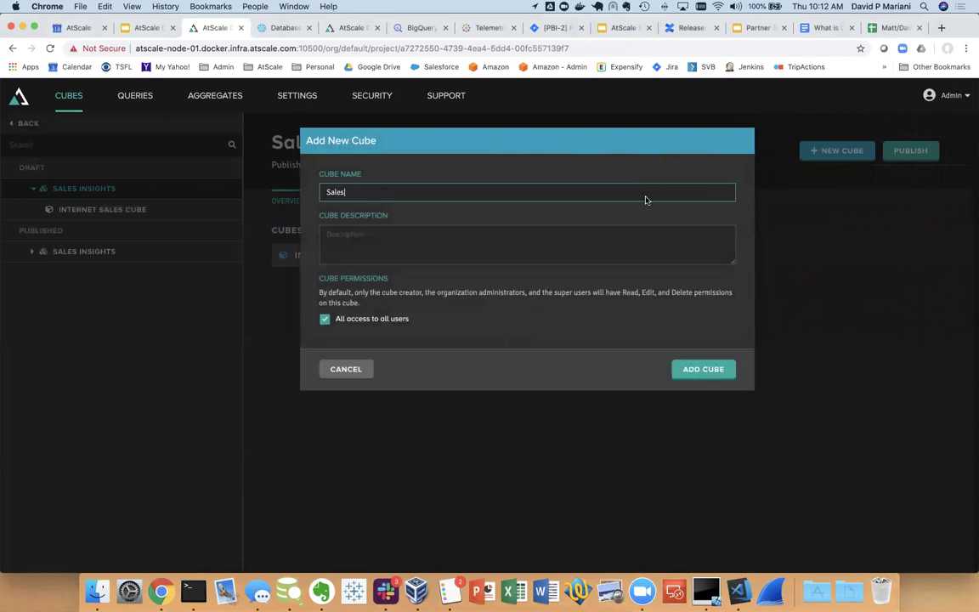
left_click(703, 368)
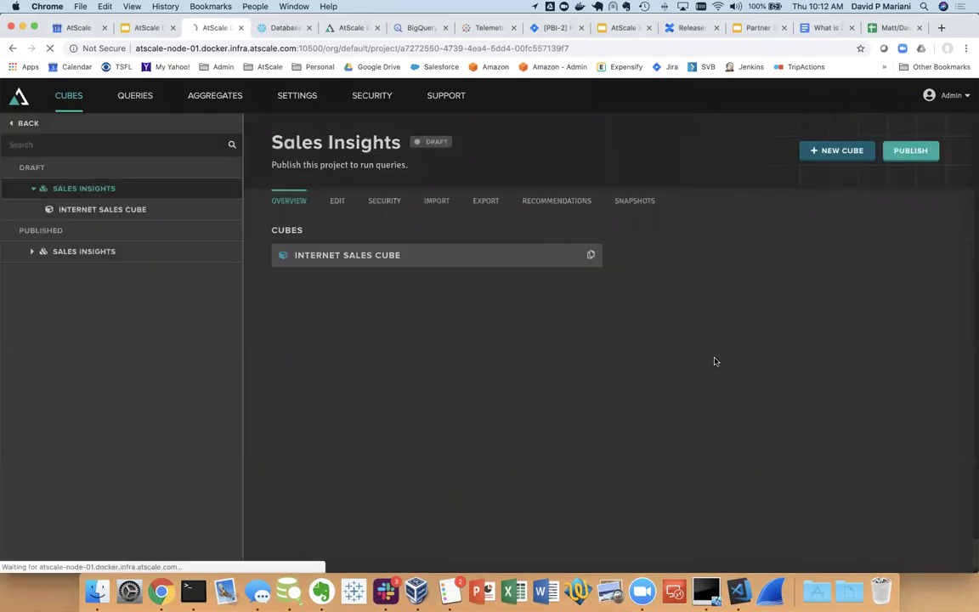
left_click(662, 255)
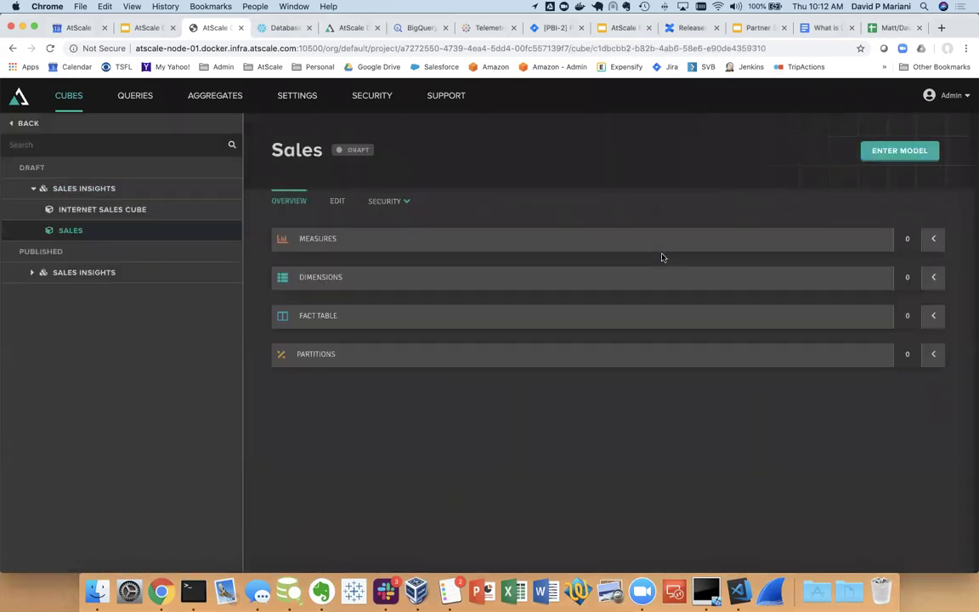
left_click(899, 153)
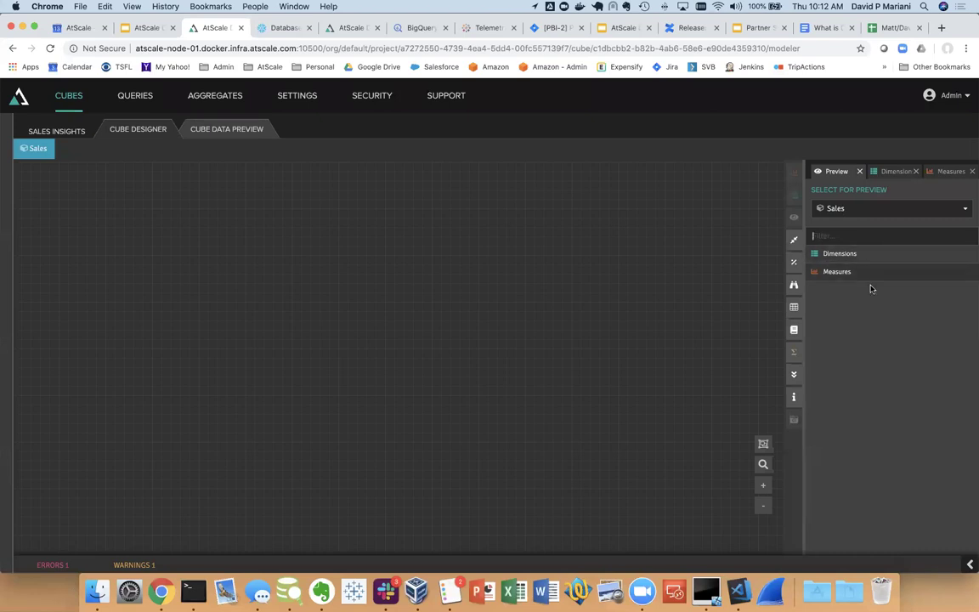
Place the sales_log table from DEMO > ATSCALE_DATA on the Sales cube canvas and preview its data
left_click(793, 307)
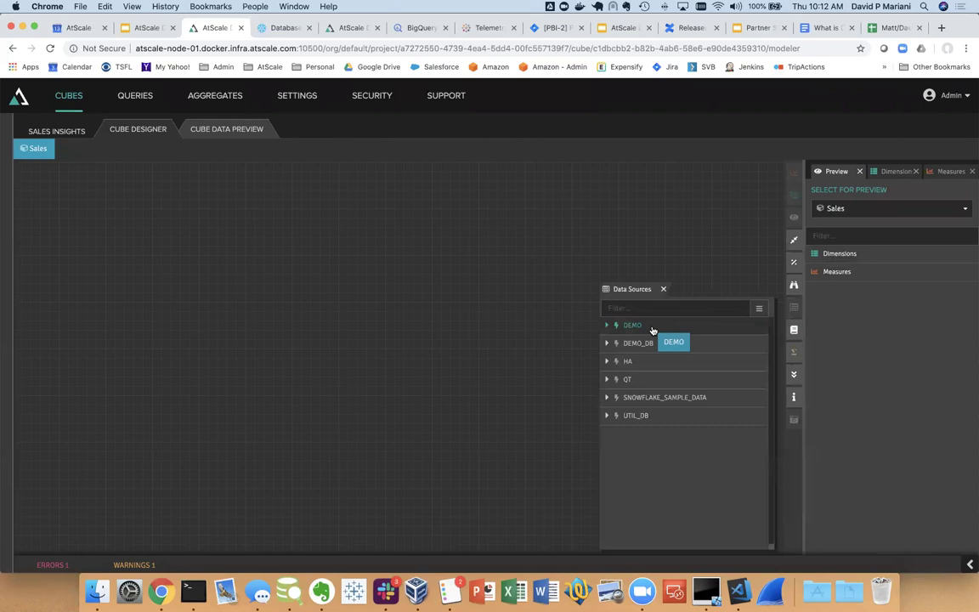
left_click(606, 327)
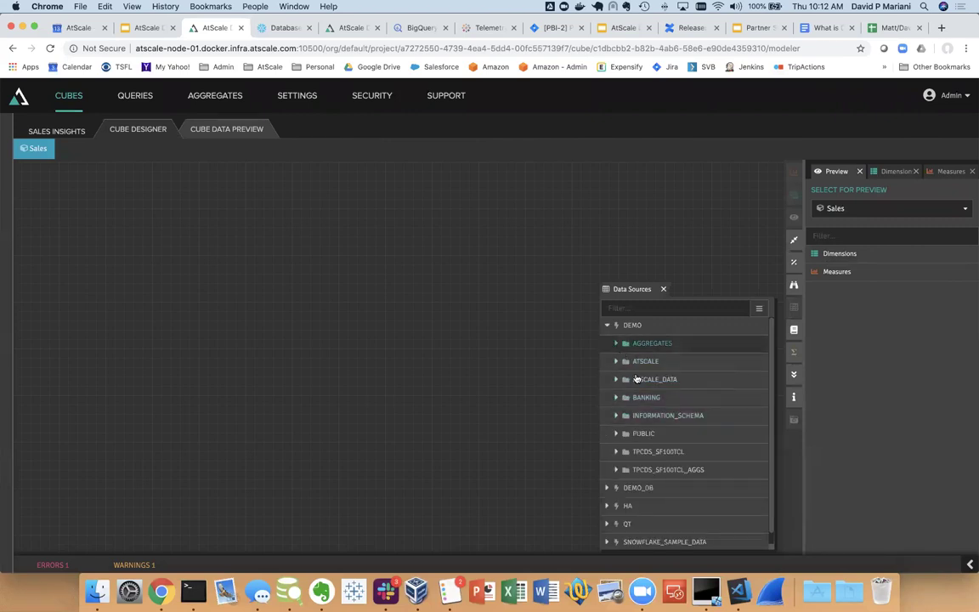
left_click(617, 383)
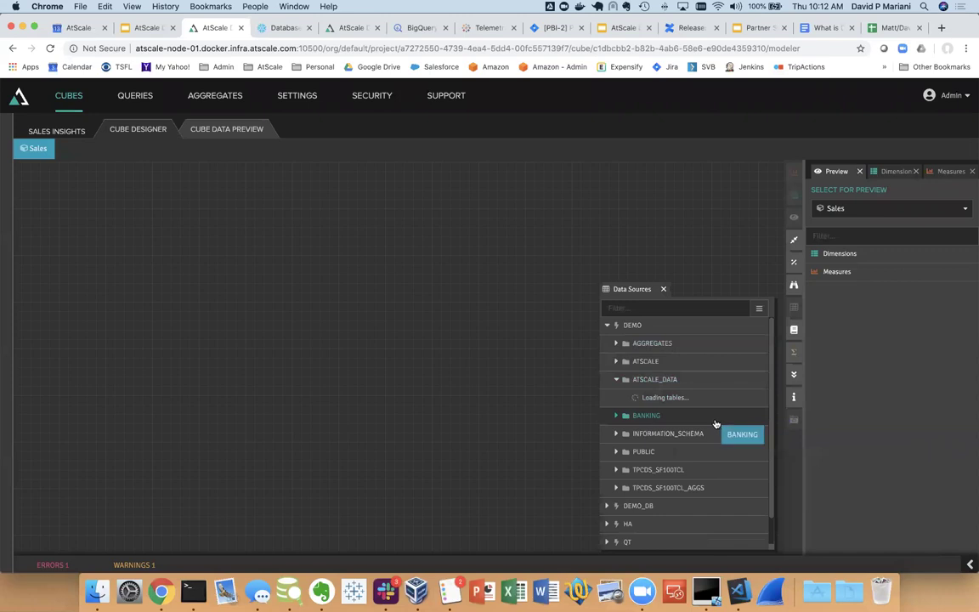
scroll(715, 423, "down", 5)
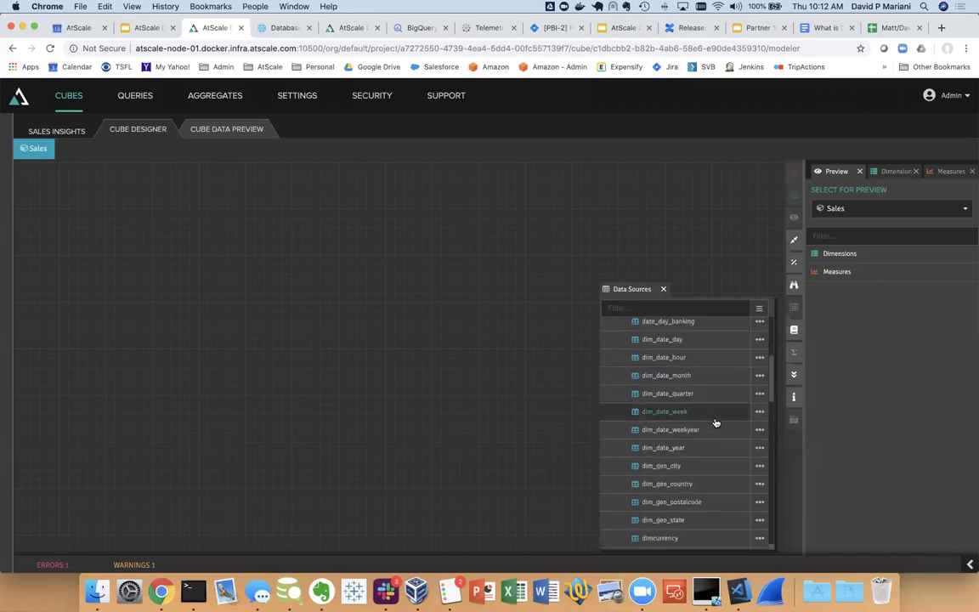
scroll(716, 423, "down", 5)
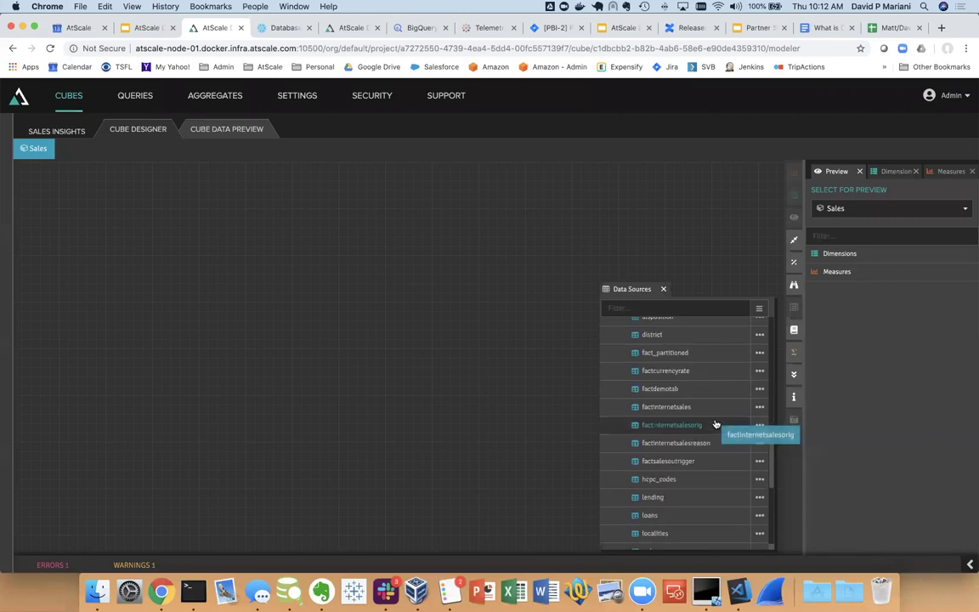
left_click_drag(670, 539, 161, 194)
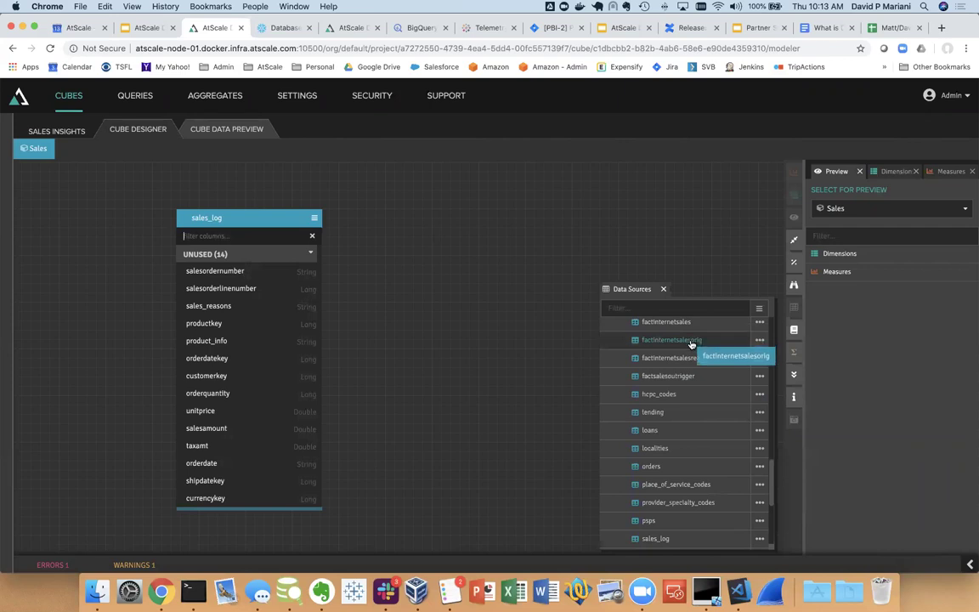
left_click(663, 290)
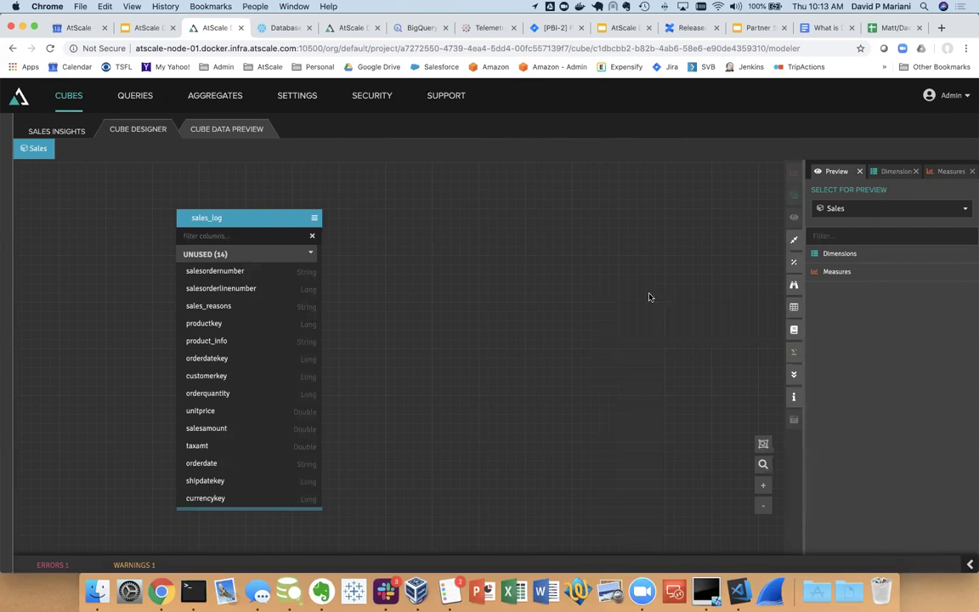
double_click(233, 218)
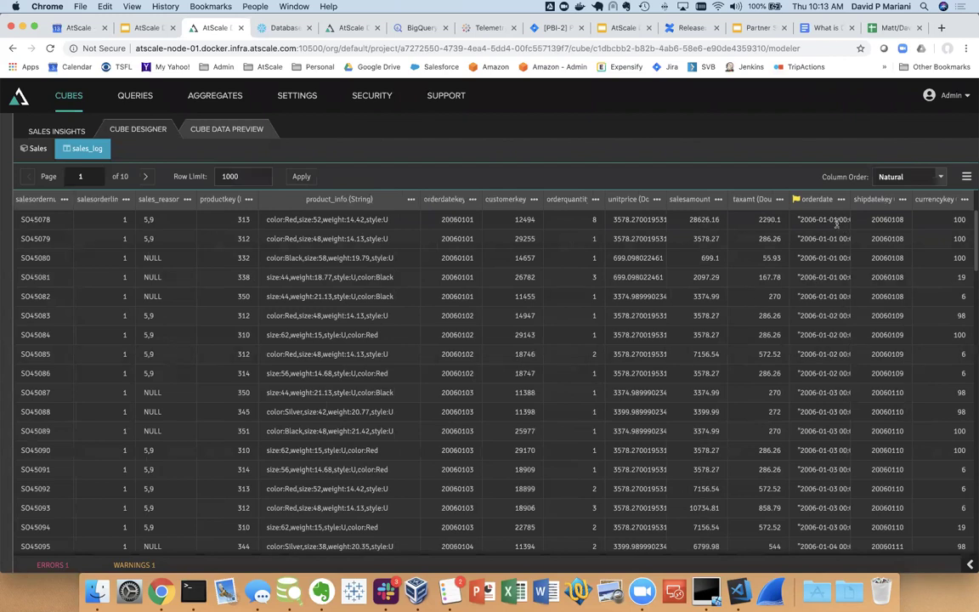
Preview converting shipdatekey to a Date using the custom format YYYYMMDD, then return to the grid
left_click(902, 200)
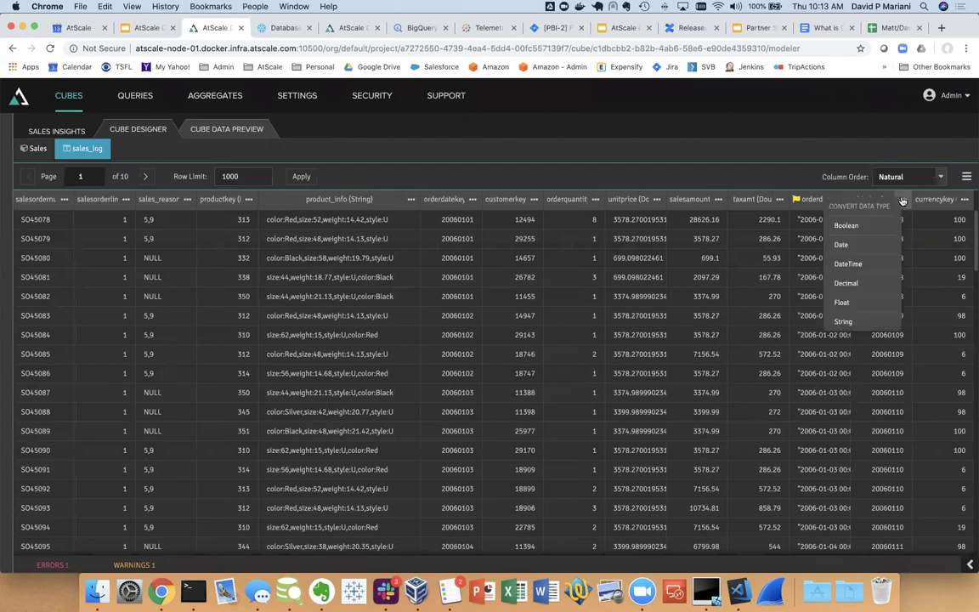
left_click(881, 243)
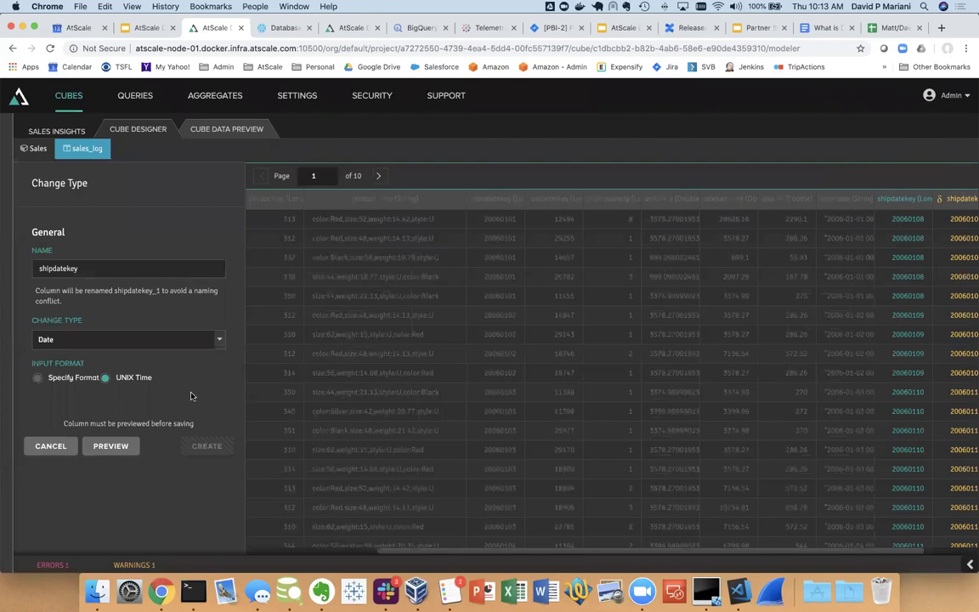
left_click(49, 378)
left_click(58, 396)
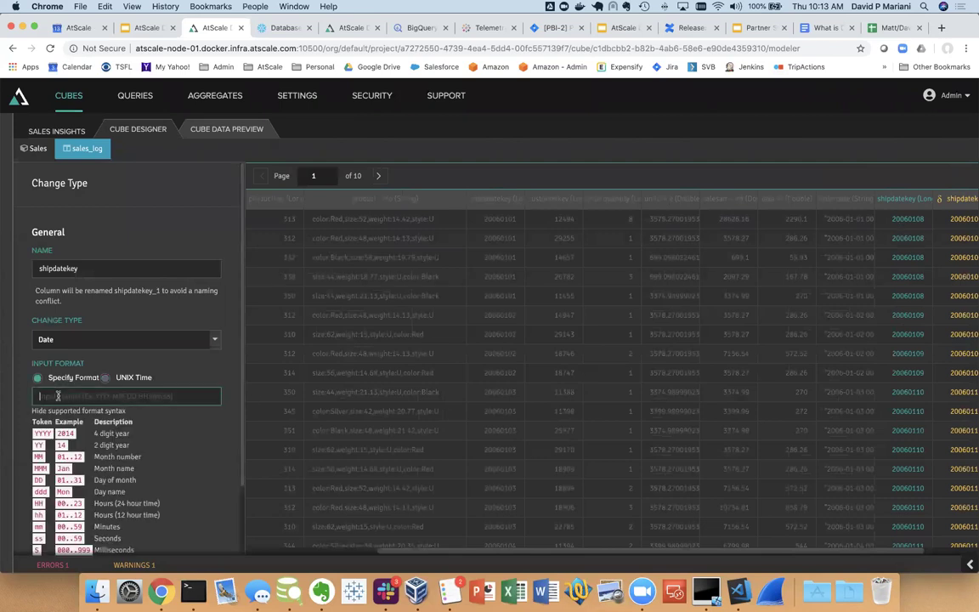
type("YYYY")
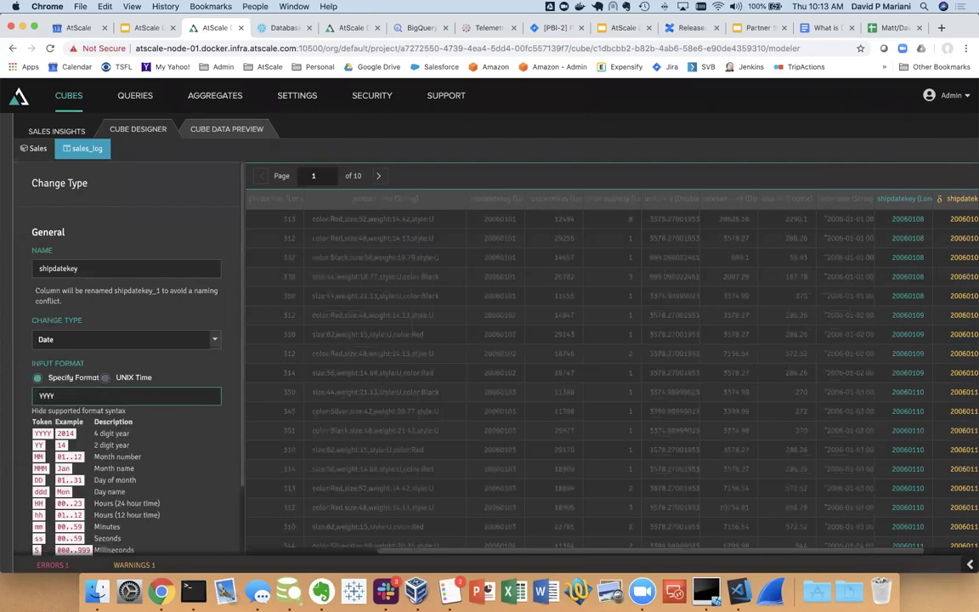
type("MMDD")
scroll(148, 457, "down", 3)
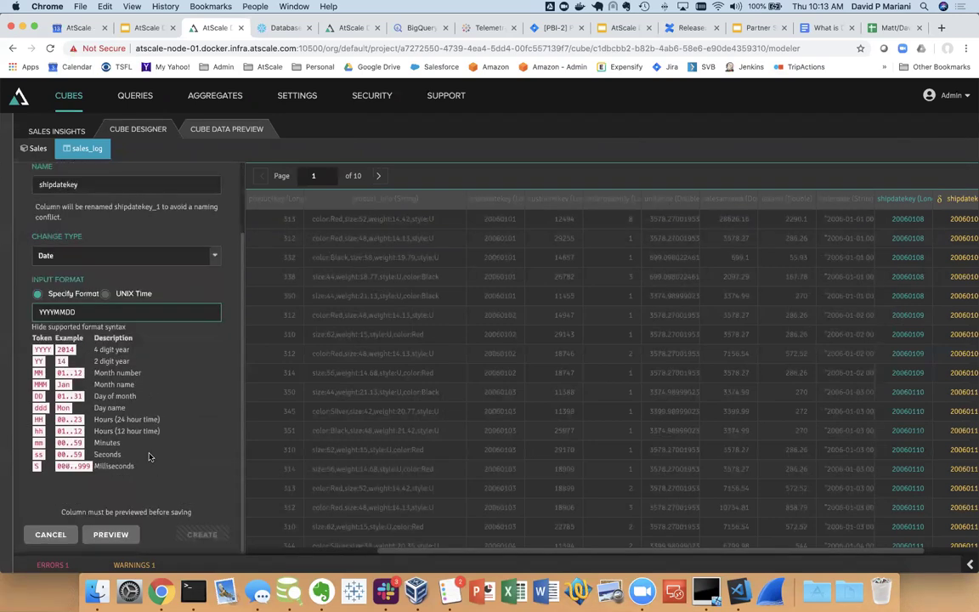
left_click(109, 533)
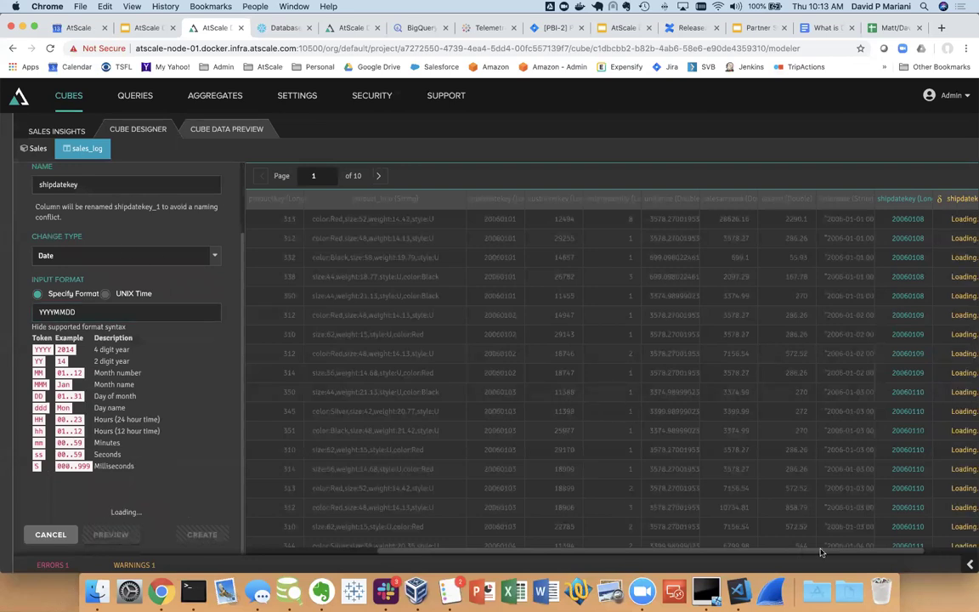
scroll(855, 552, "right", 2)
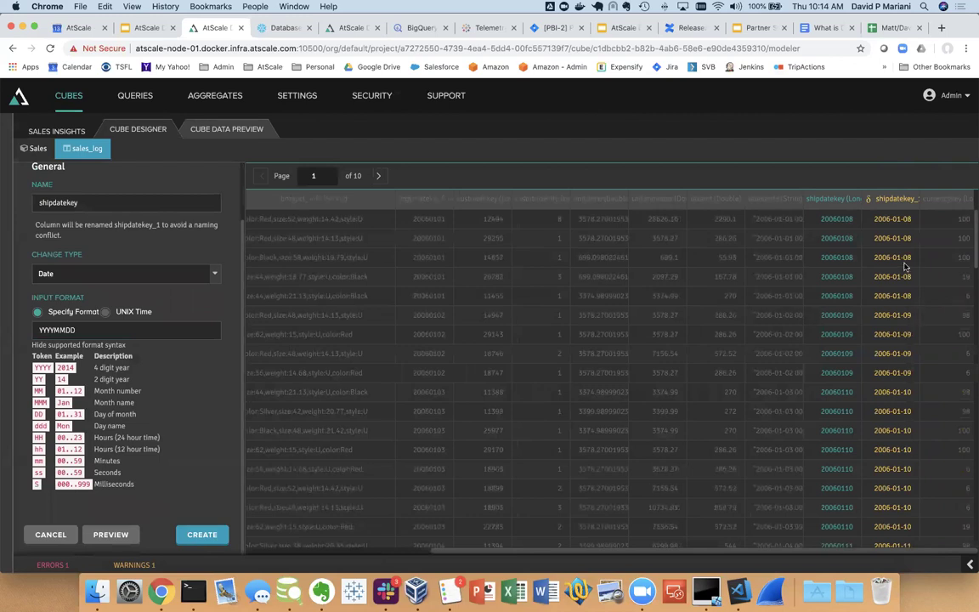
left_click(112, 536)
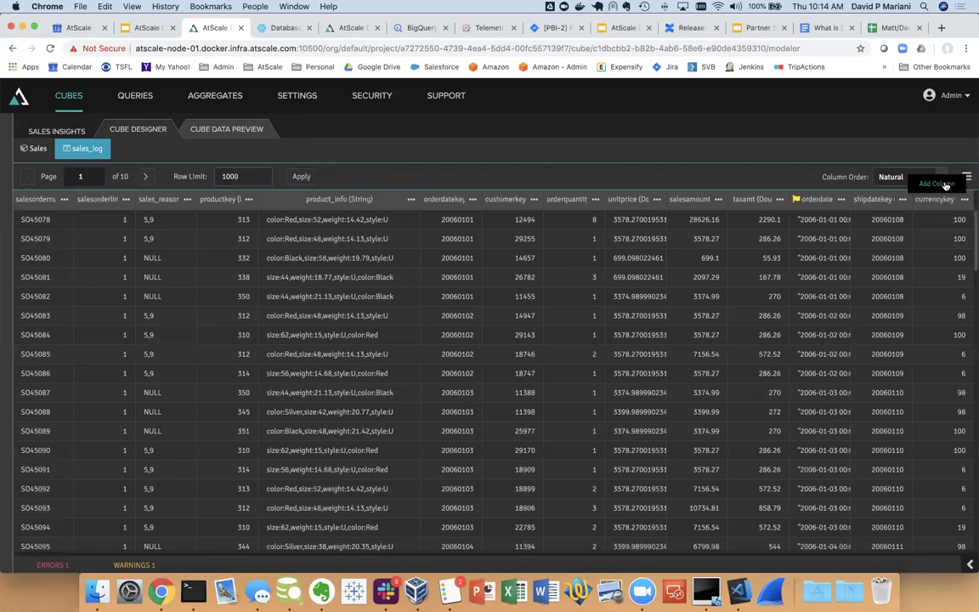
Add the calculated column Sales Tax with formula "salesamount"*0.085, validate its SQL, and save it
left_click(946, 185)
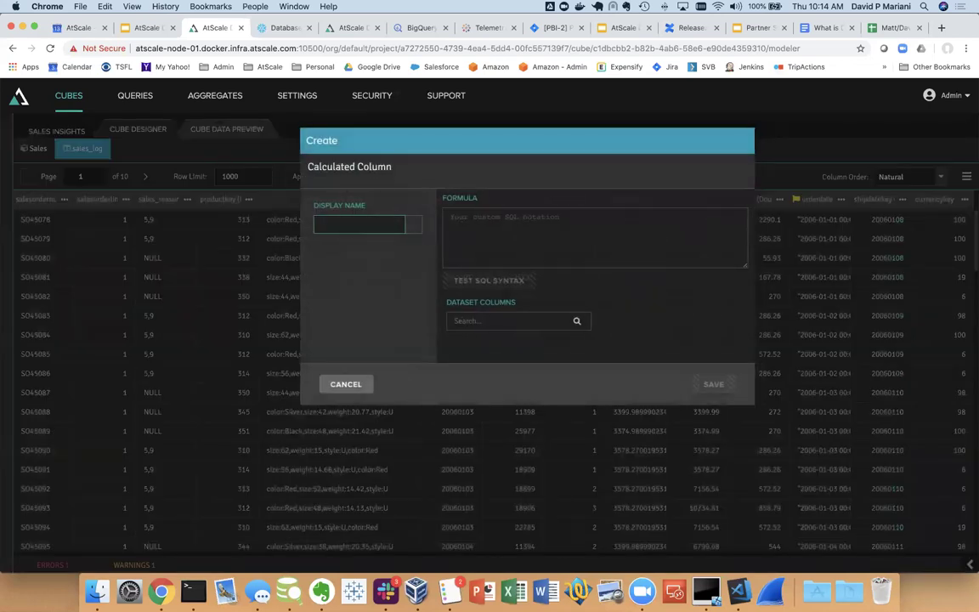
type("Sales Tax")
left_click(477, 245)
type("sale")
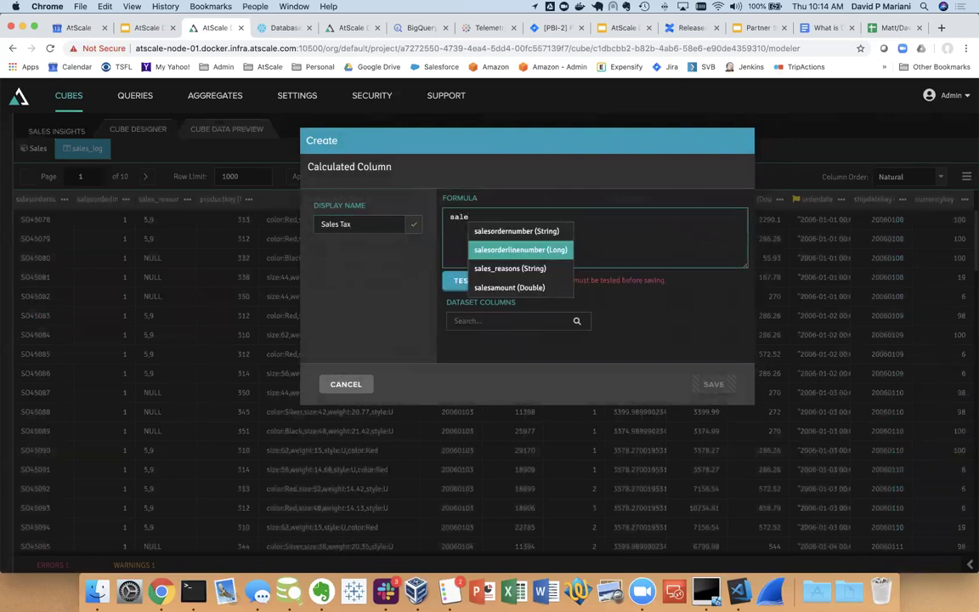
key("Down")
key("Down")
key("Return")
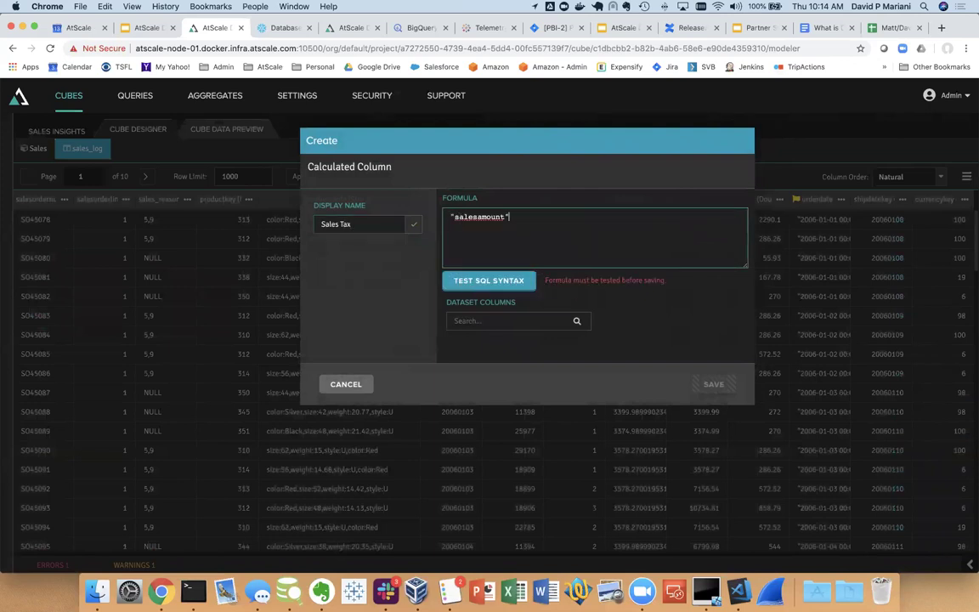
type("85")
left_click(470, 281)
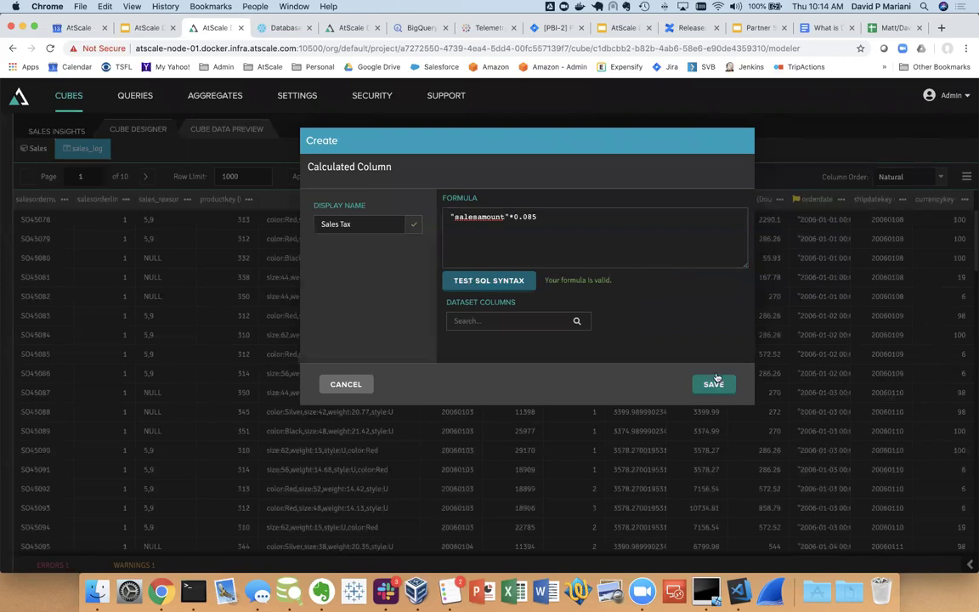
left_click(713, 384)
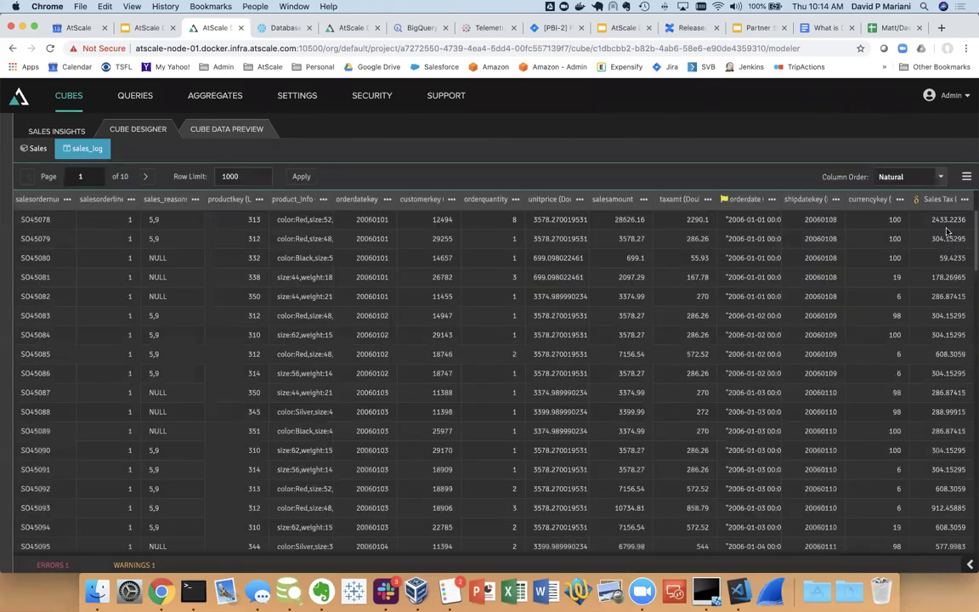
left_click(36, 152)
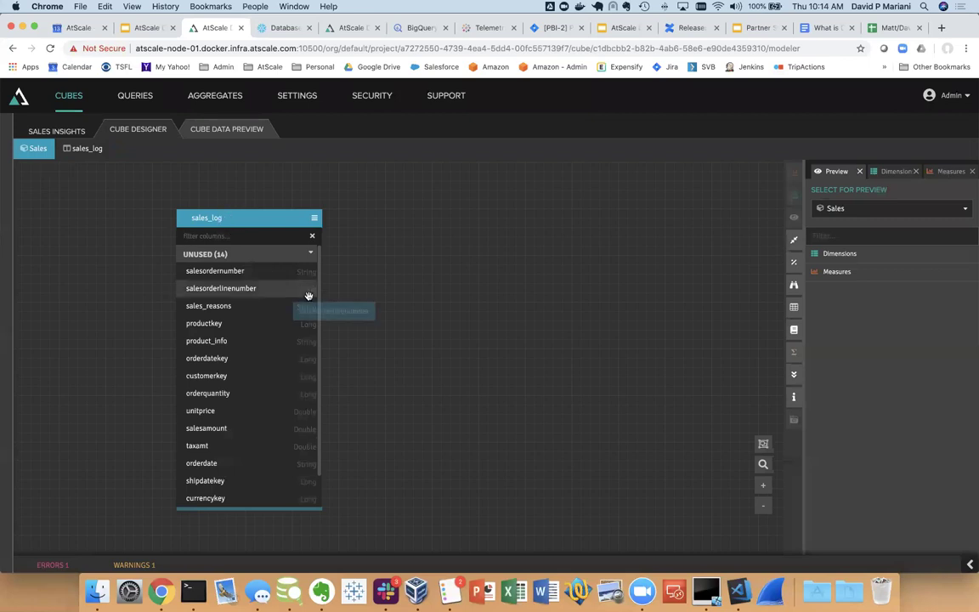
Make the Sales Tax column a SUM measure and confirm it appears in the cube preview
scroll(319, 310, "down", 2)
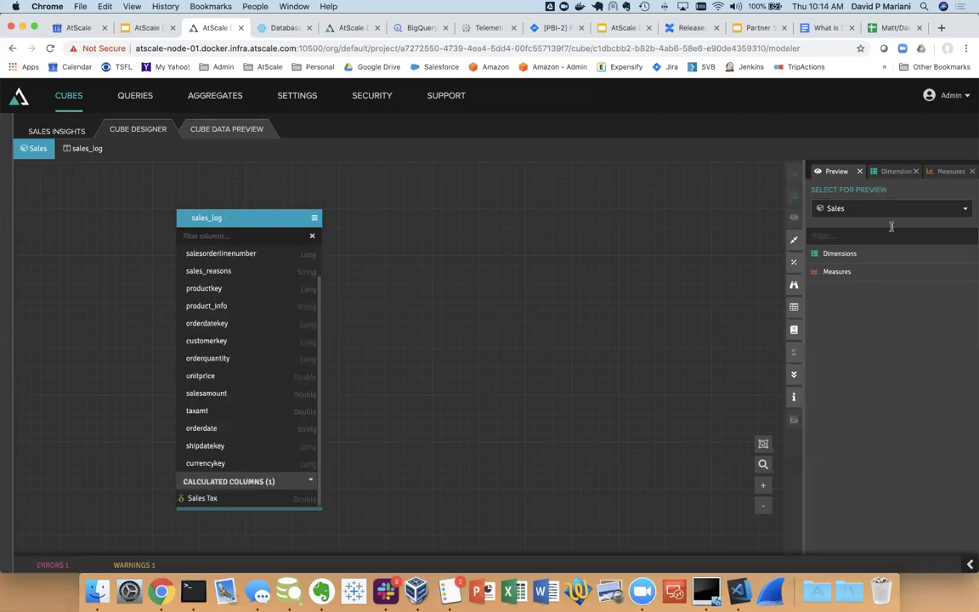
left_click(938, 171)
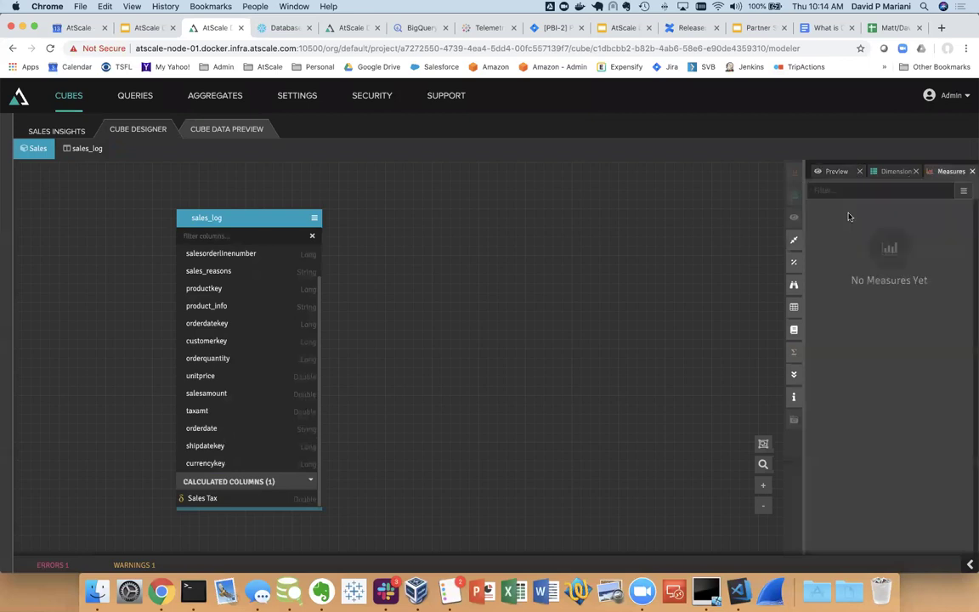
left_click_drag(196, 499, 850, 255)
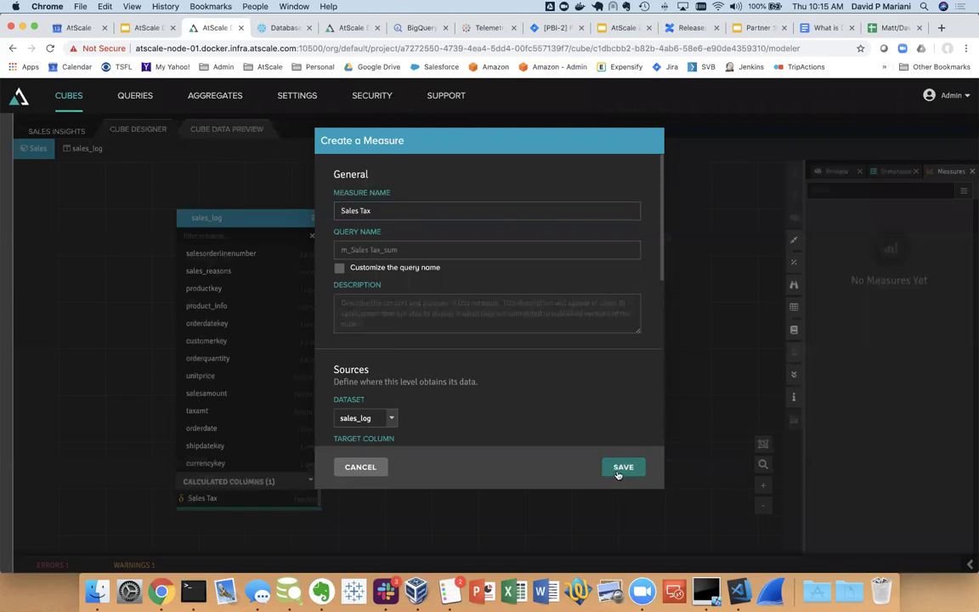
left_click(621, 469)
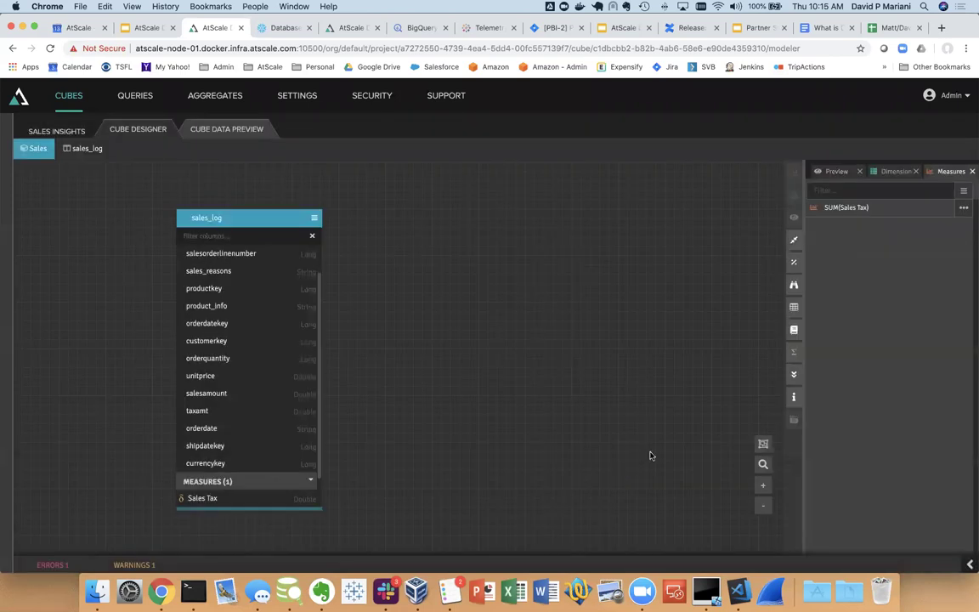
left_click(836, 172)
left_click(814, 272)
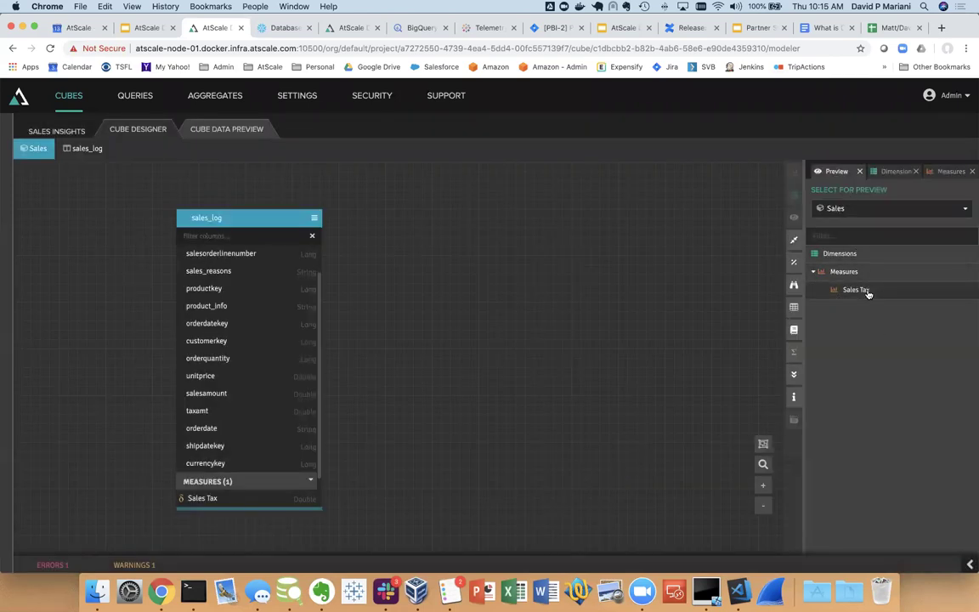
left_click(936, 171)
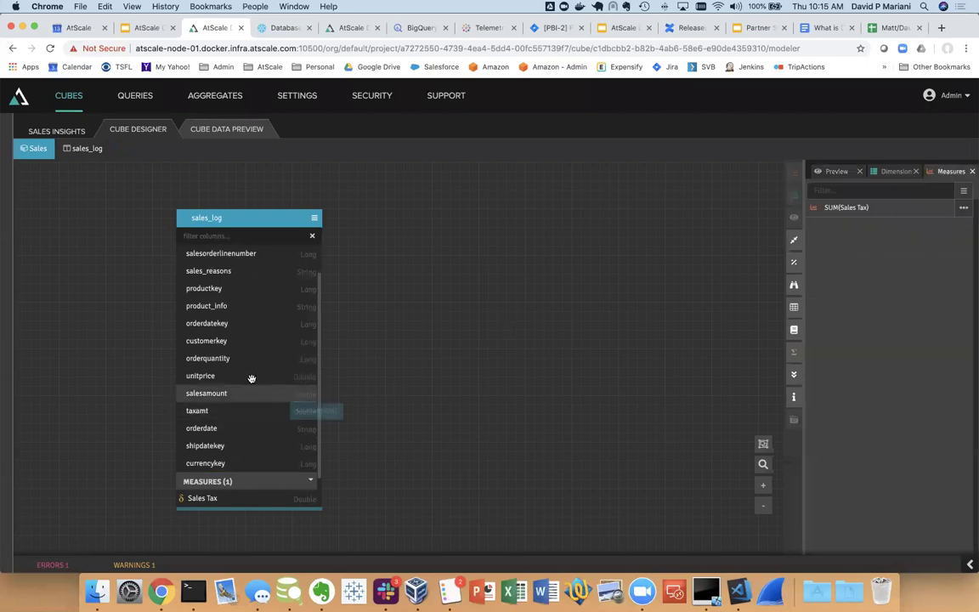
Add SUM measures Order Quantity and Sales Amount from orderquantity and salesamount
left_click_drag(293, 360, 884, 305)
left_click(621, 467)
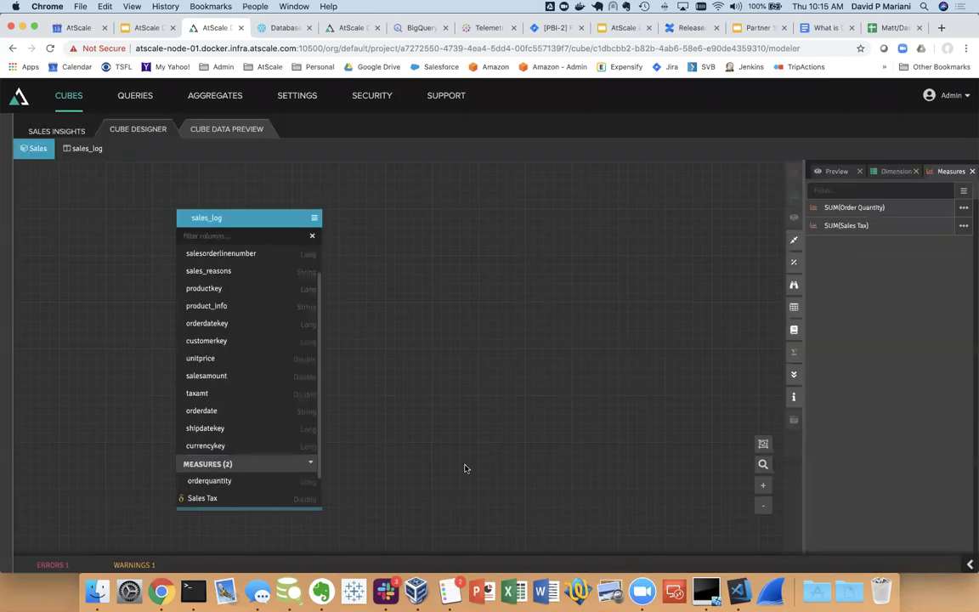
left_click_drag(280, 374, 889, 280)
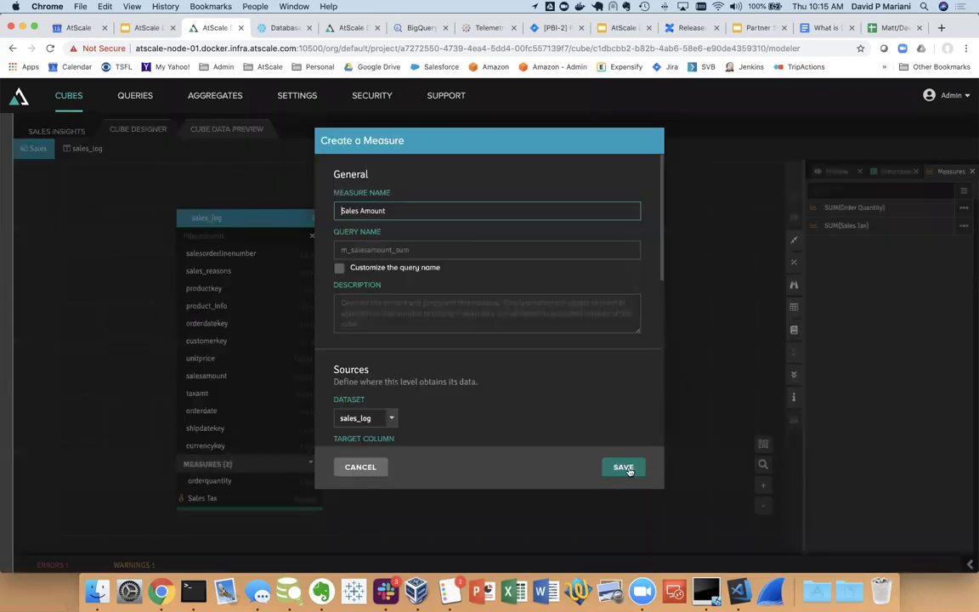
left_click(621, 467)
Add a Customer Distinct Count measure on customerkey using the Distinct Count Estimate aggregation
left_click_drag(263, 362, 816, 298)
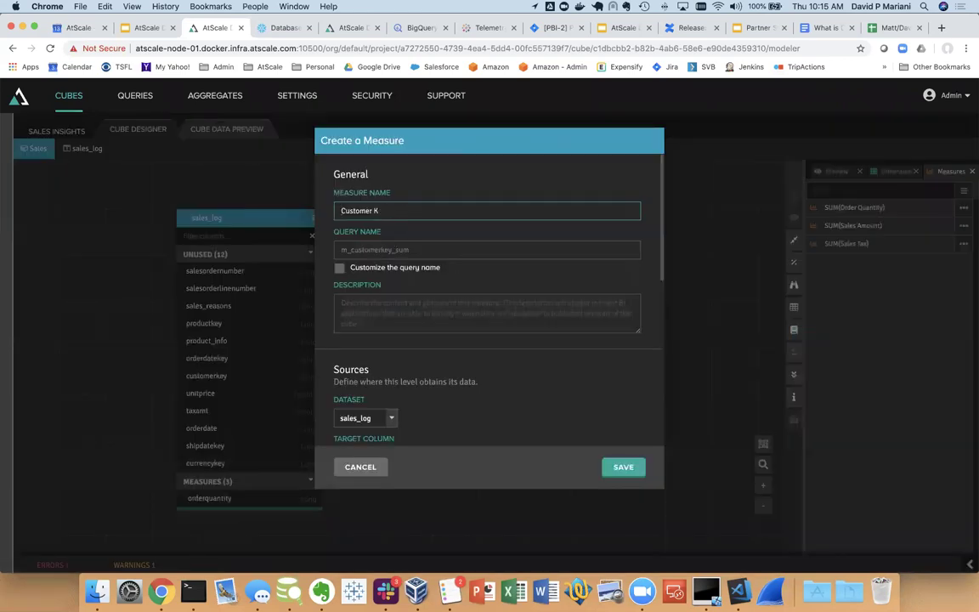
key("BackSpace")
type("Distinct Count")
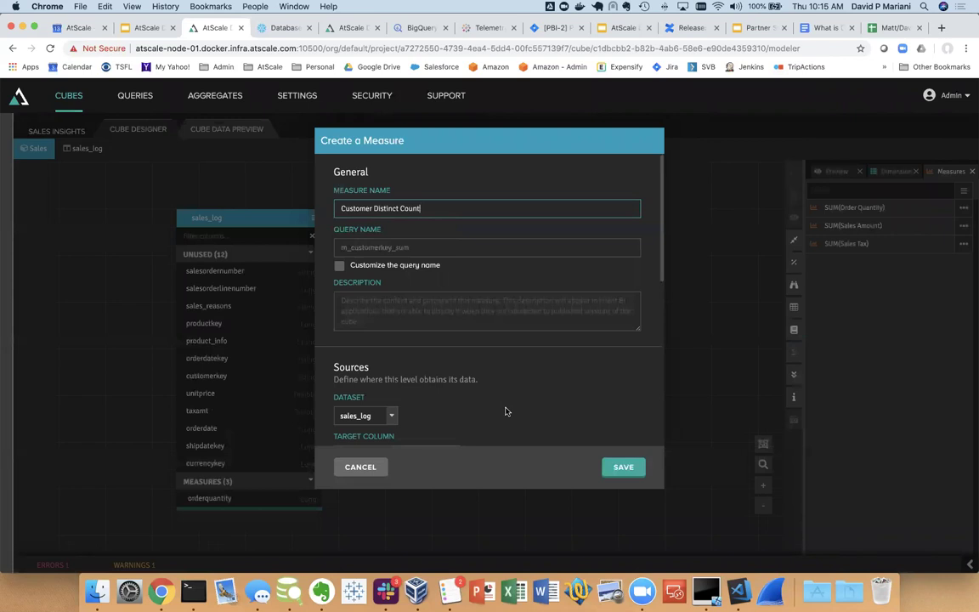
scroll(501, 385, "down", 2)
scroll(493, 385, "down", 1)
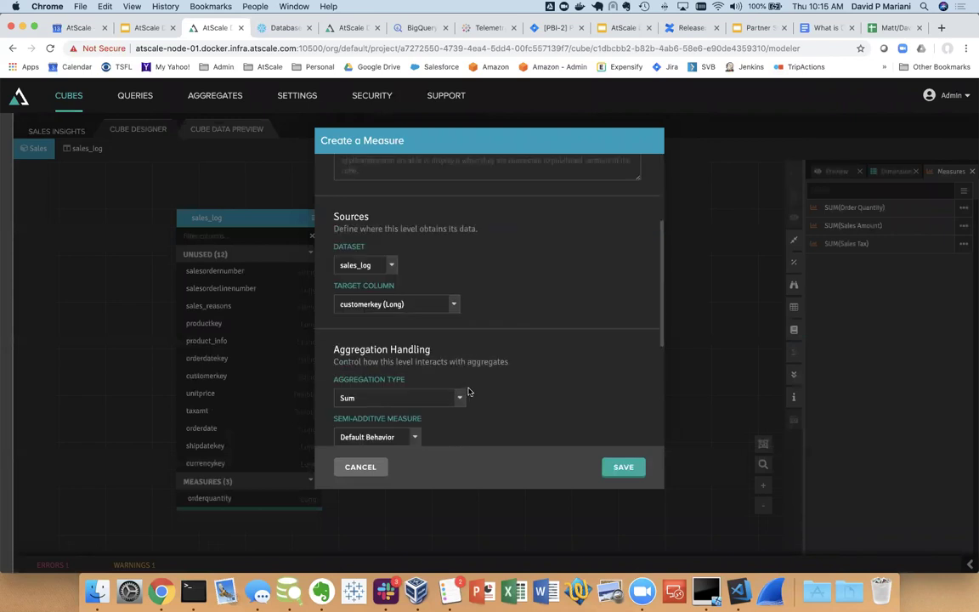
left_click(466, 394)
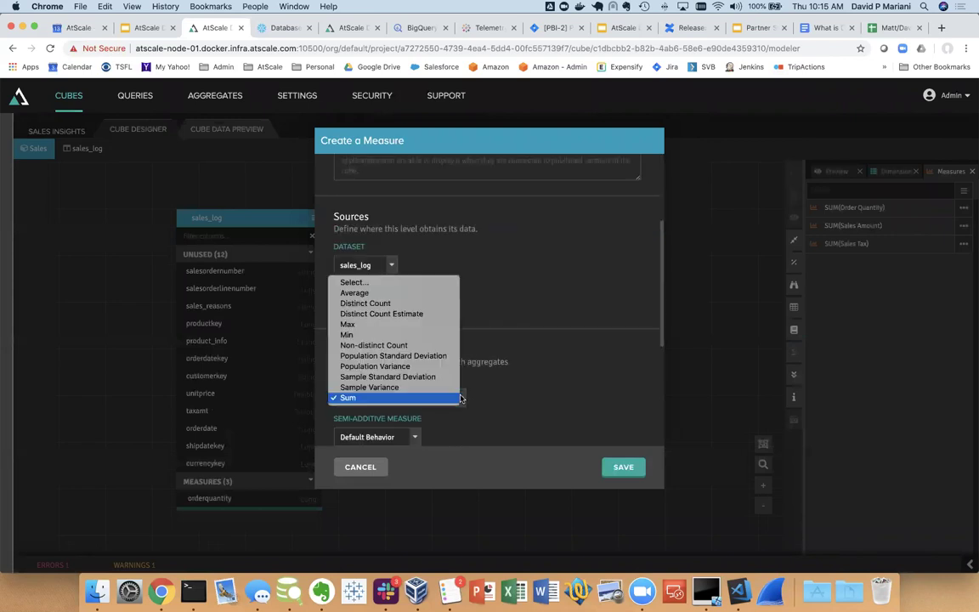
left_click(427, 318)
left_click(623, 467)
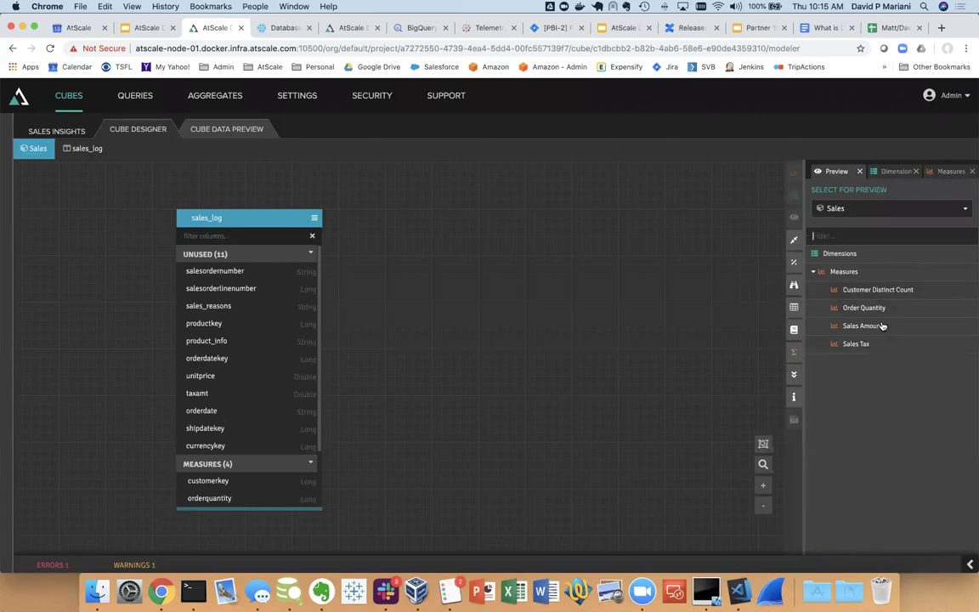
Filter the library to dimensions and drag Date, Product and Customer Dimensions onto the canvas
left_click(793, 308)
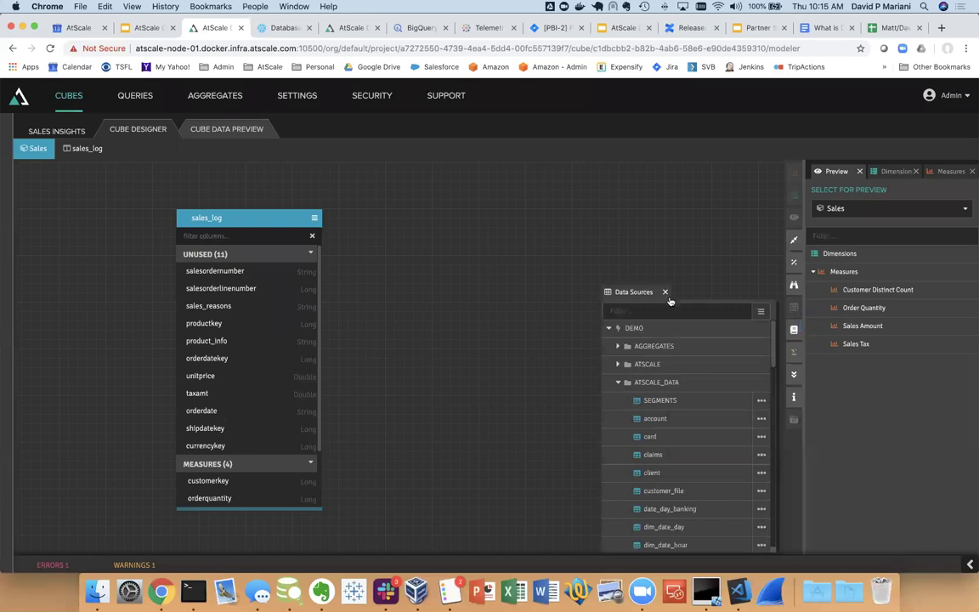
left_click(666, 294)
left_click(794, 307)
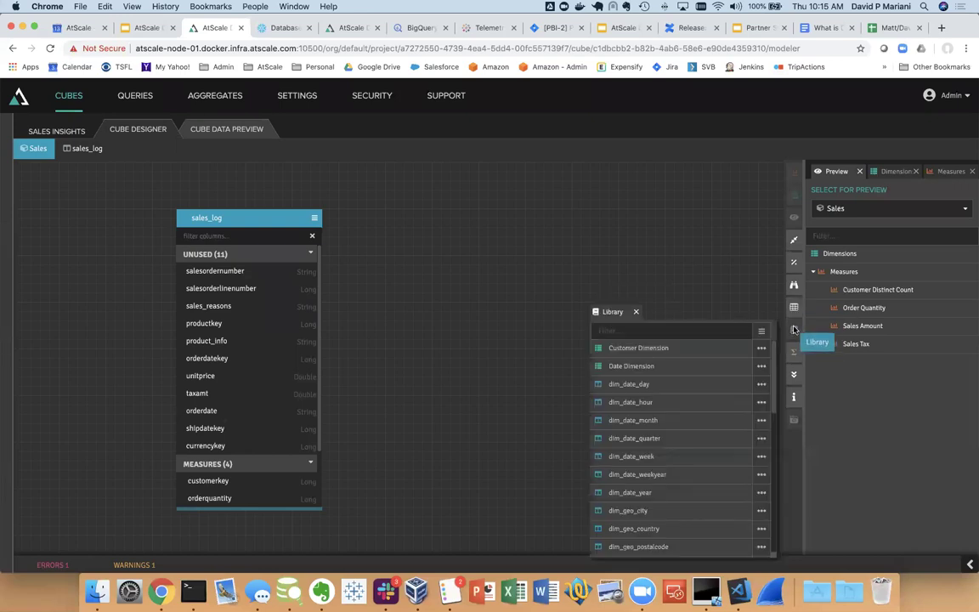
left_click(769, 332)
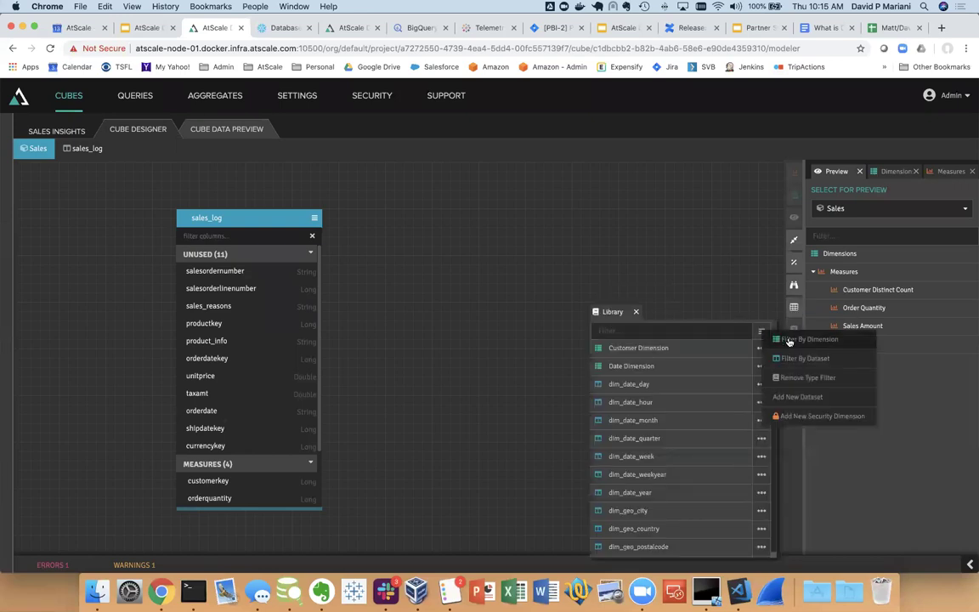
left_click(789, 341)
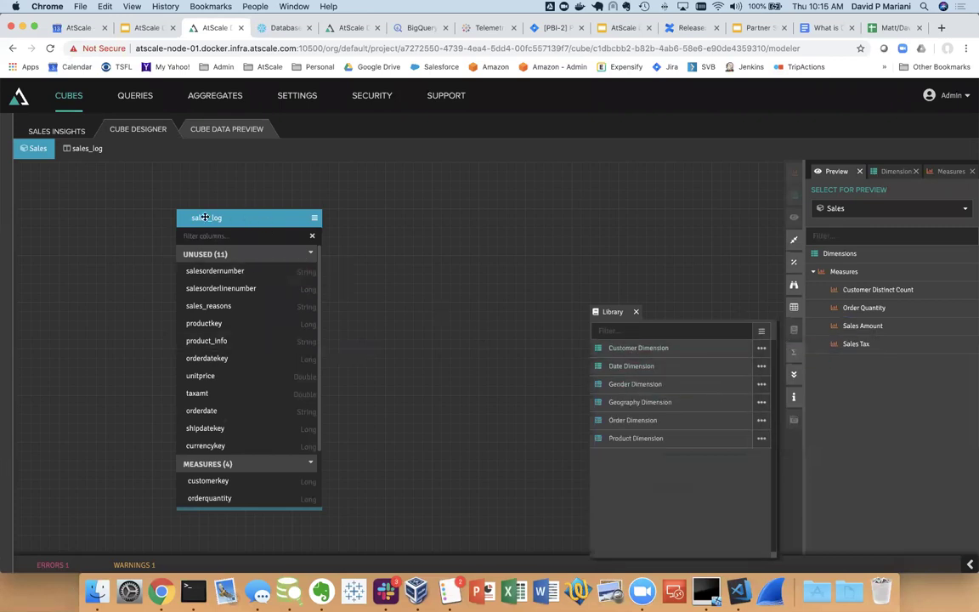
left_click_drag(205, 217, 124, 209)
left_click_drag(632, 365, 317, 214)
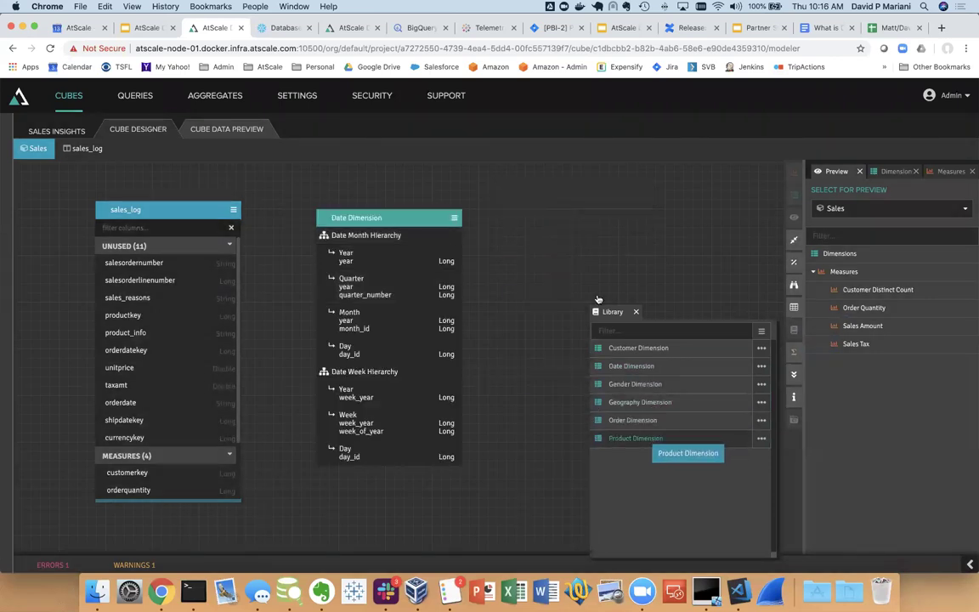
left_click_drag(598, 299, 598, 299)
left_click_drag(638, 347, 437, 497)
Arrange the dimension tables and sales_log on the canvas, briefly inspecting the Customer Dimension model
left_click(636, 311)
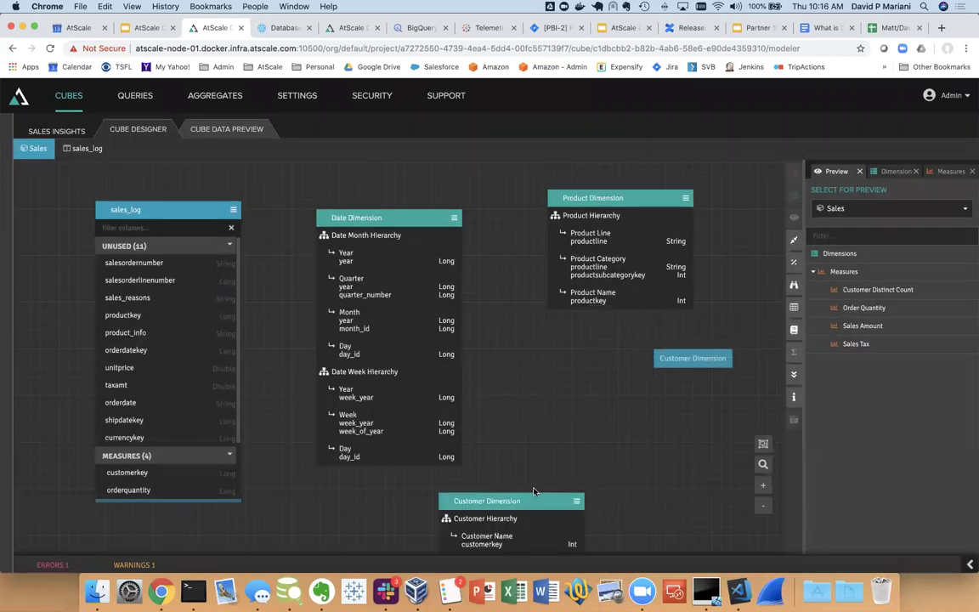
left_click_drag(533, 499, 598, 366)
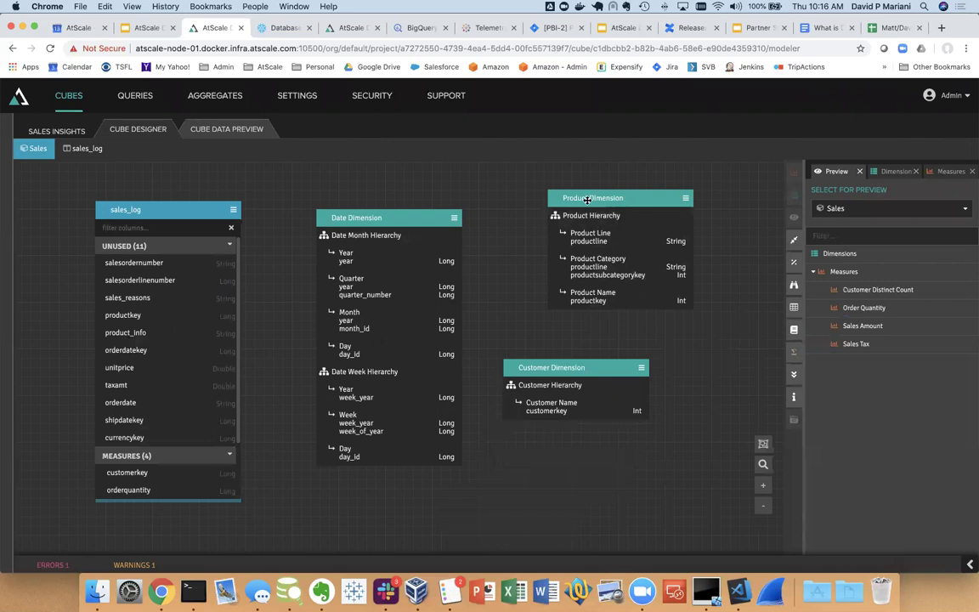
left_click_drag(587, 199, 541, 204)
left_click_drag(412, 218, 390, 199)
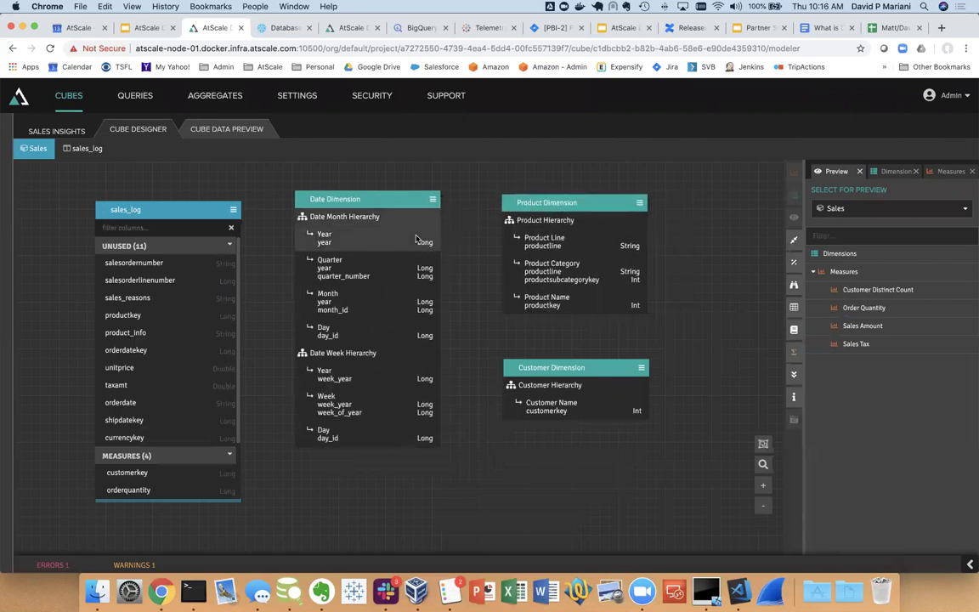
double_click(589, 366)
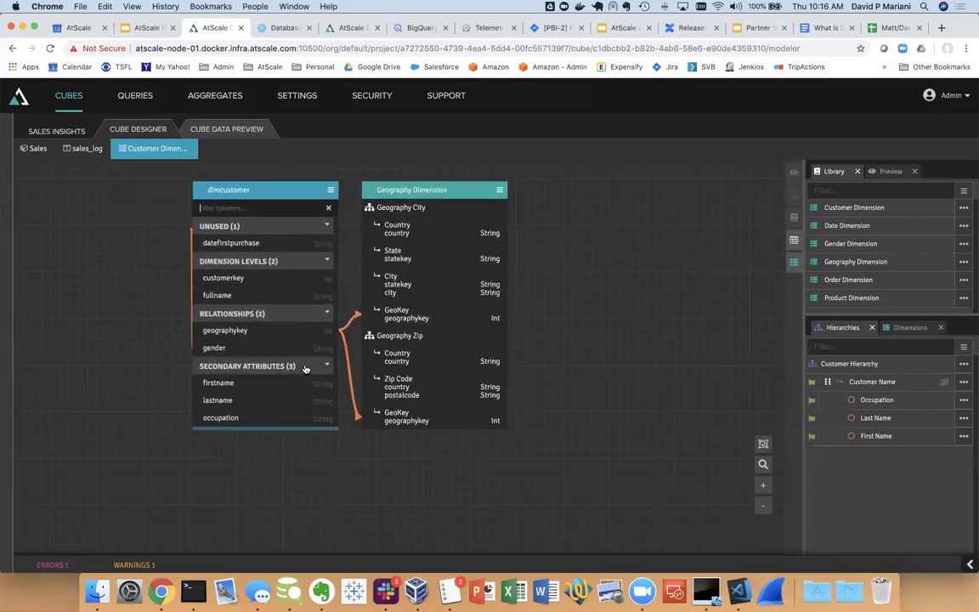
left_click_drag(342, 347, 430, 366)
mouse_move(36, 148)
left_mouse_down()
mouse_move(19, 148)
mouse_move(36, 139)
left_mouse_up()
left_click_drag(183, 208, 202, 194)
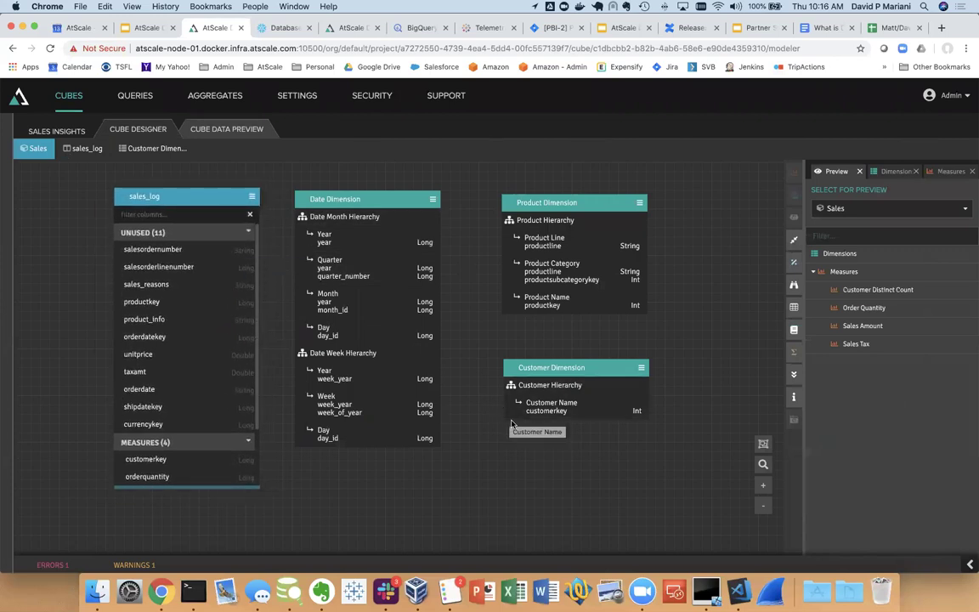
Link productkey to Product Name and check Product Hierarchy in the cube preview
left_click_drag(187, 371, 547, 307)
key("Return")
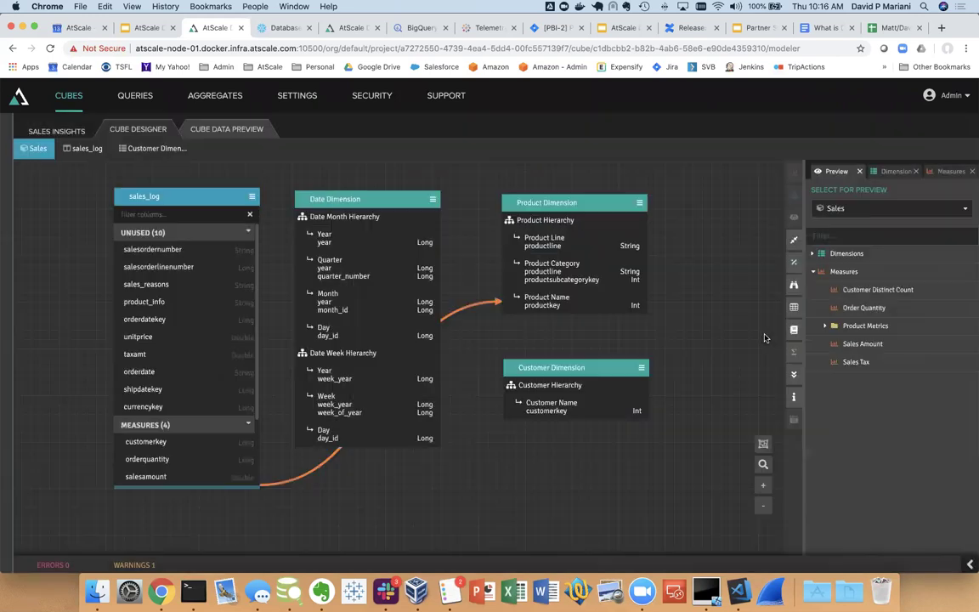
left_click(813, 253)
left_click(826, 272)
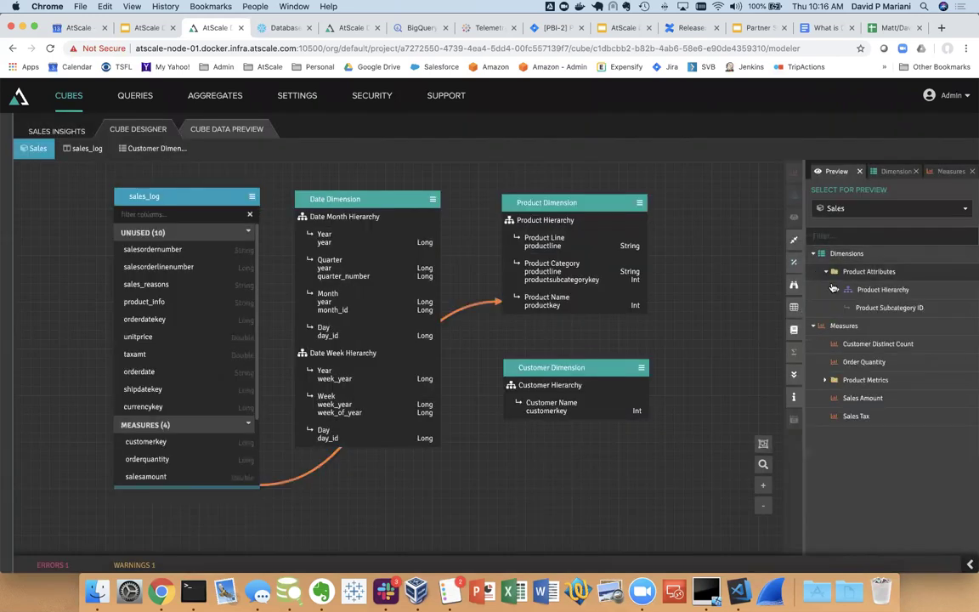
left_click(839, 292)
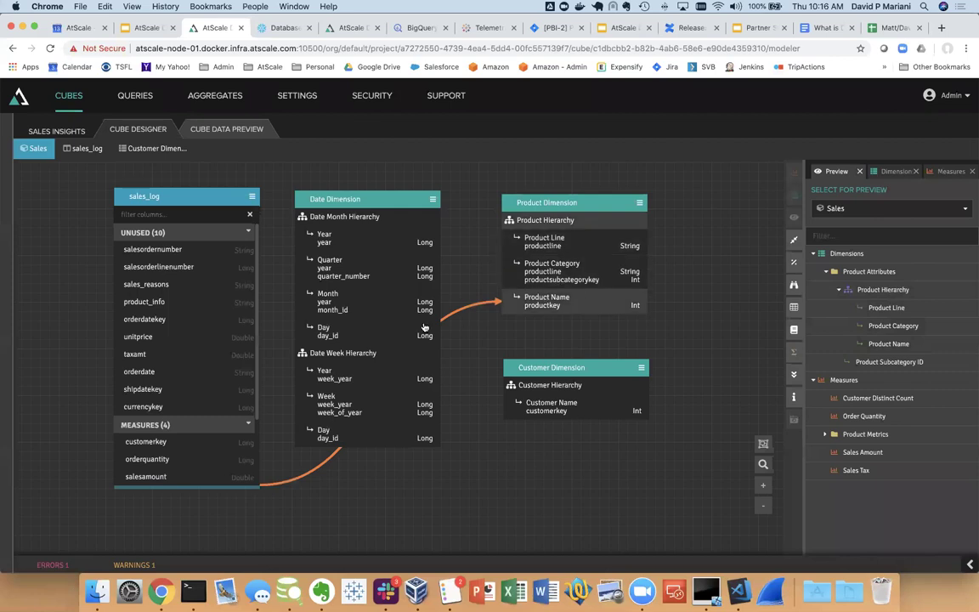
Link customerkey to the Customer Dimension and check Customer Attributes in the preview
left_click_drag(185, 438, 578, 414)
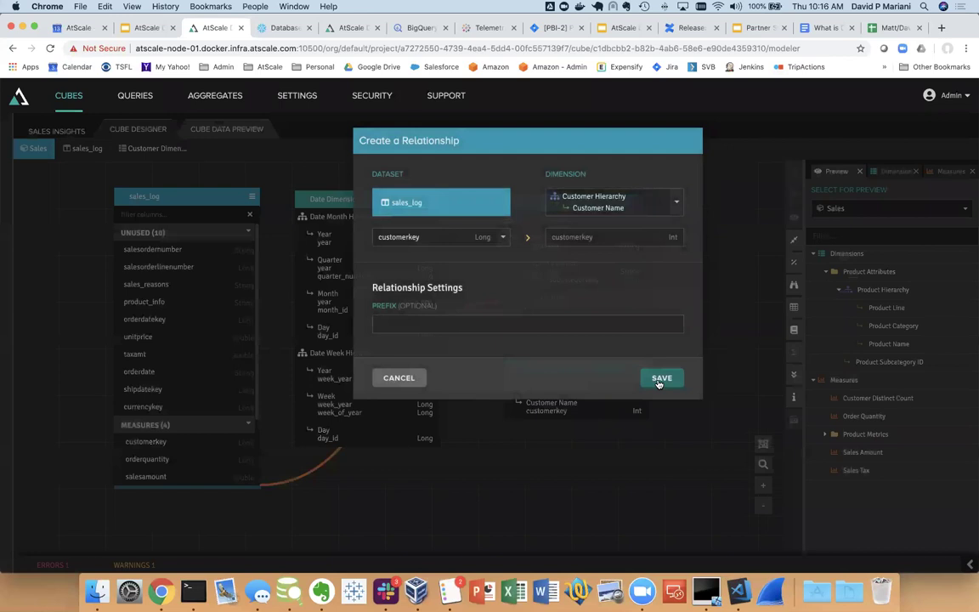
left_click(659, 377)
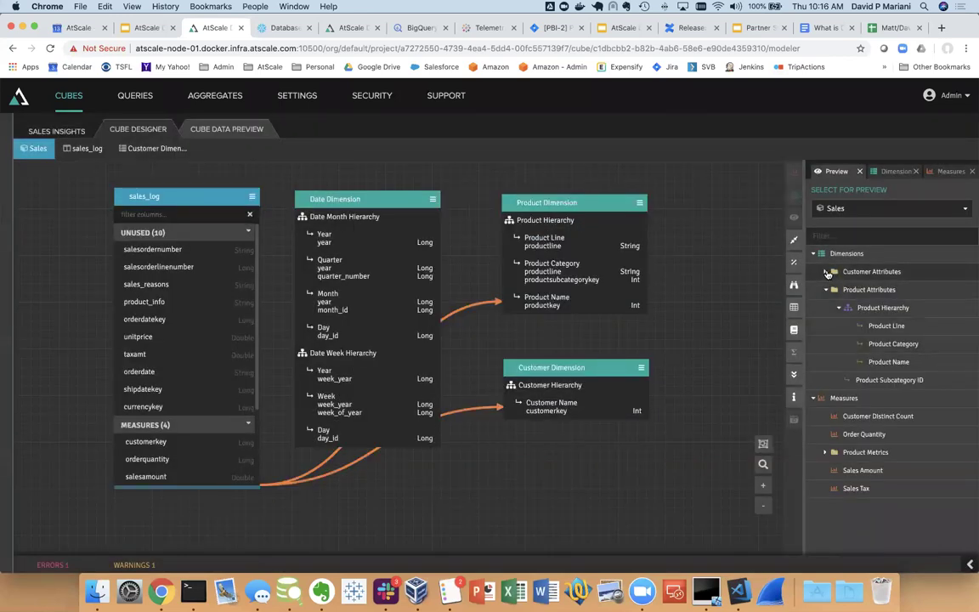
left_click(827, 272)
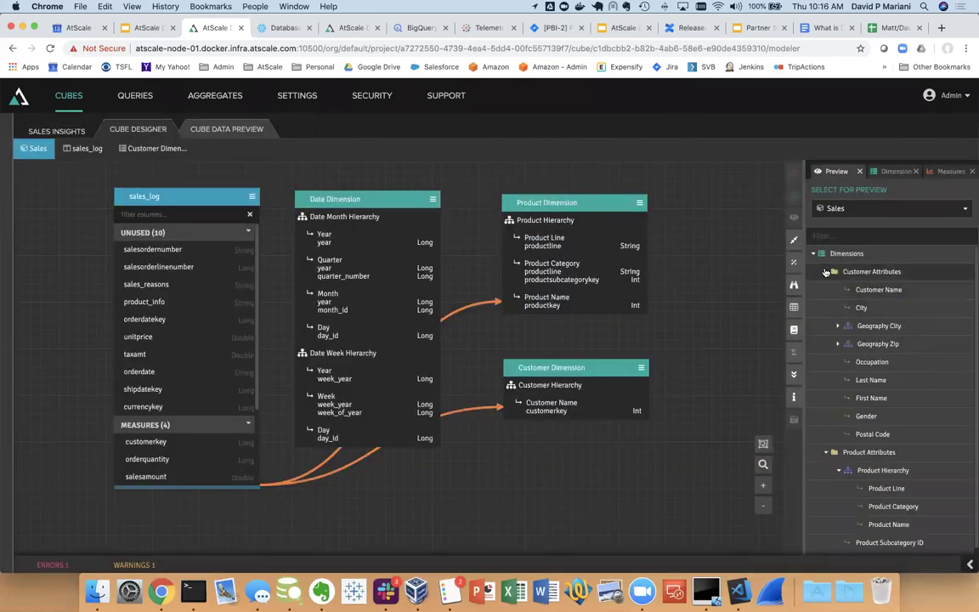
left_click(825, 272)
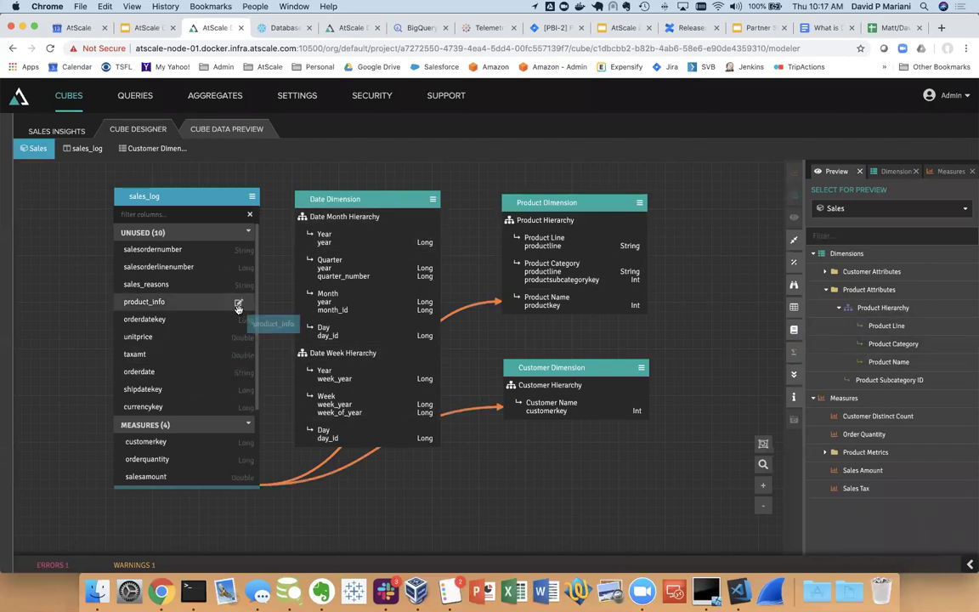
Link orderdatekey and shipdatekey to the Date Dimension Day level as Order and Ship dates
left_click_drag(168, 321, 370, 334)
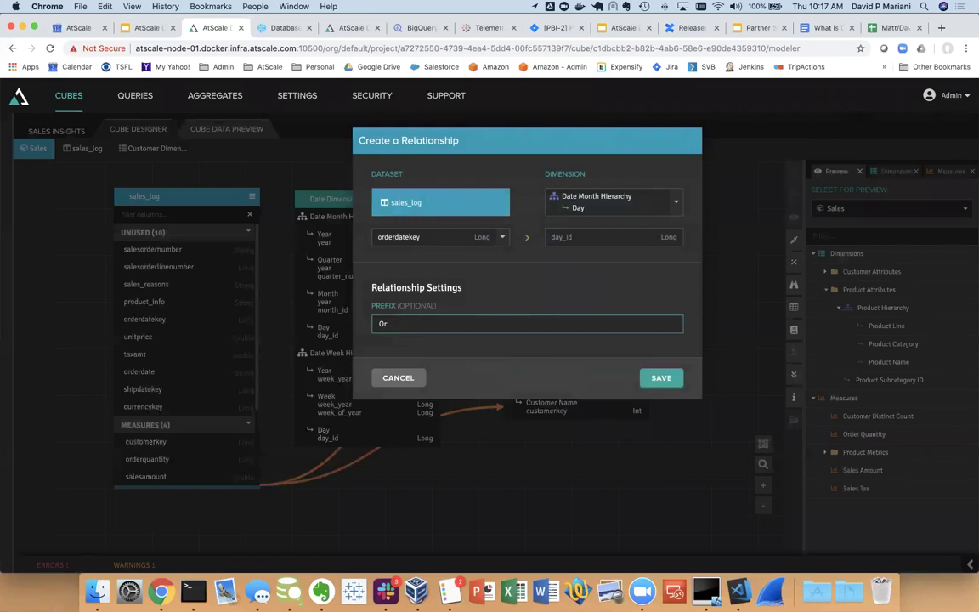
left_click(656, 378)
left_click_drag(142, 380, 333, 335)
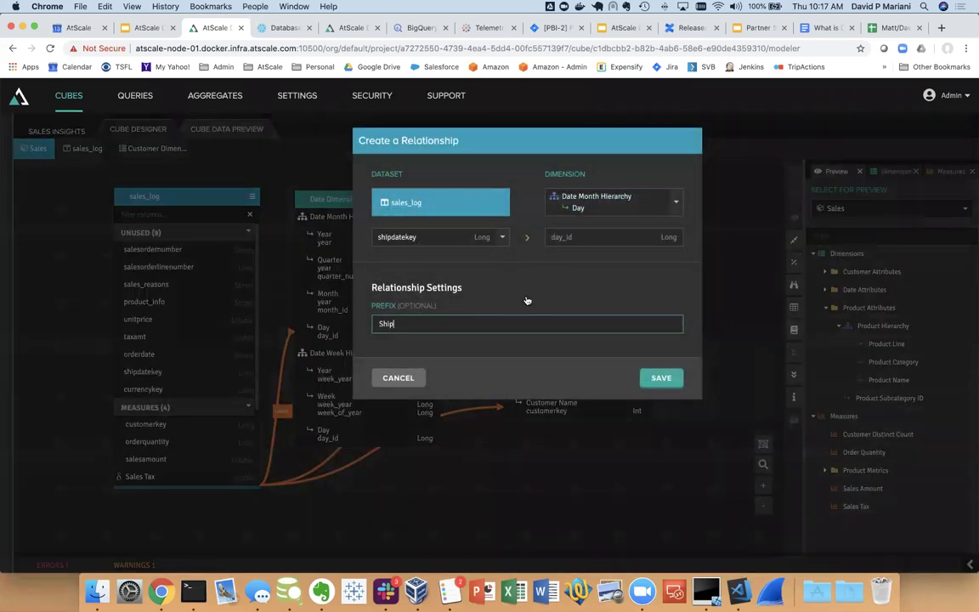
key("Return")
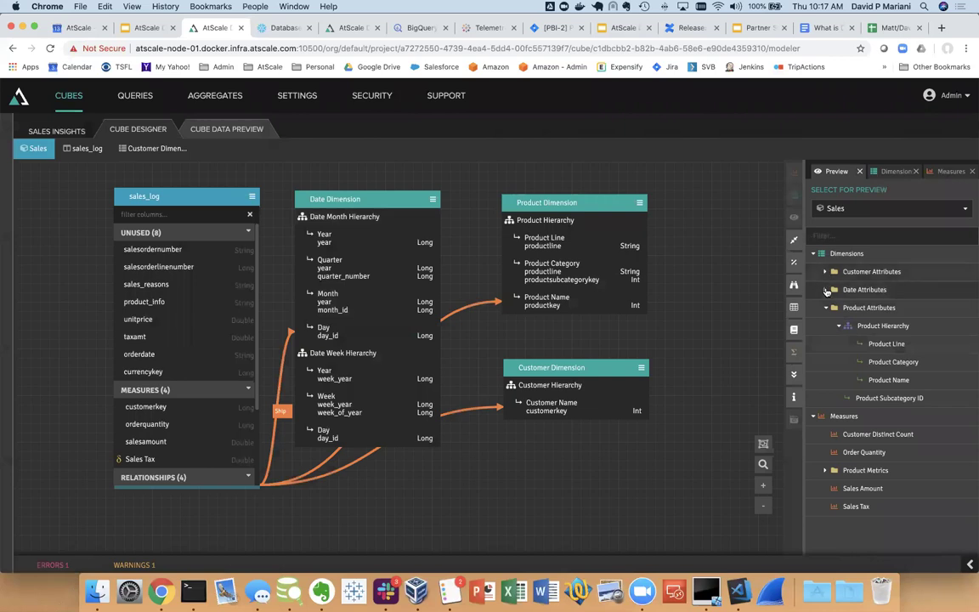
Inspect the new Order and Ship Date Attributes in the cube preview
left_click(824, 290)
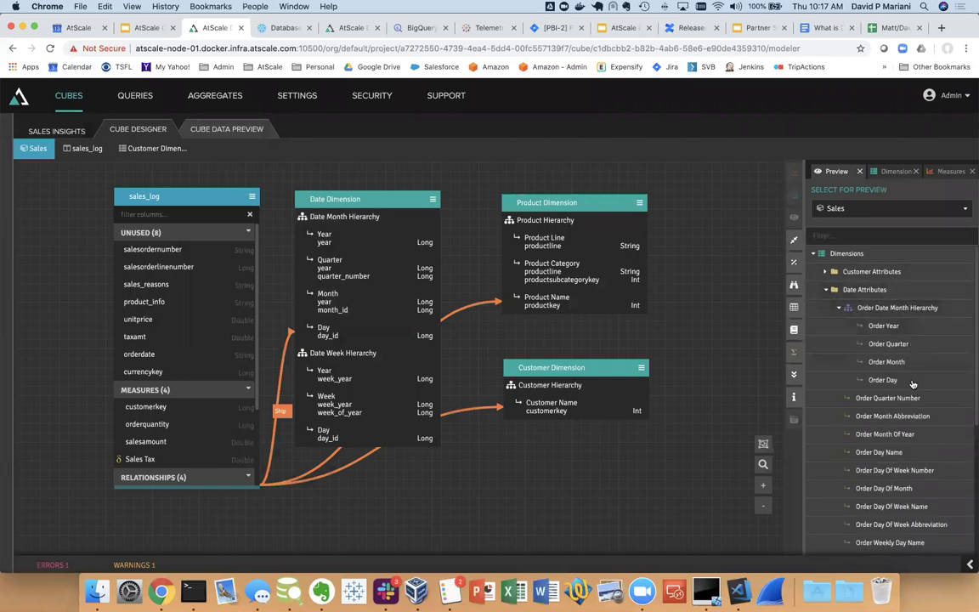
left_click(824, 289)
left_click(825, 308)
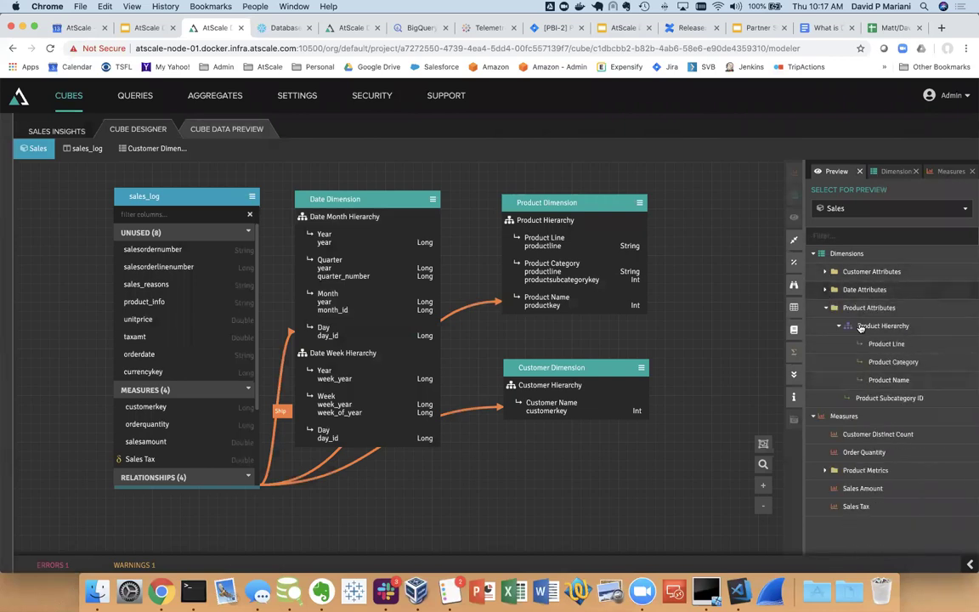
left_click(825, 290)
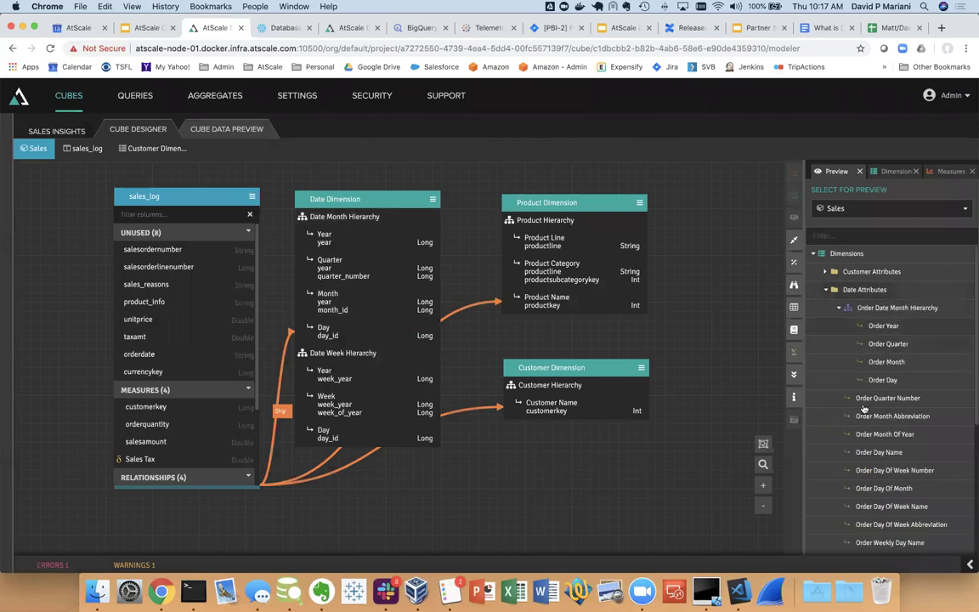
left_click(838, 308)
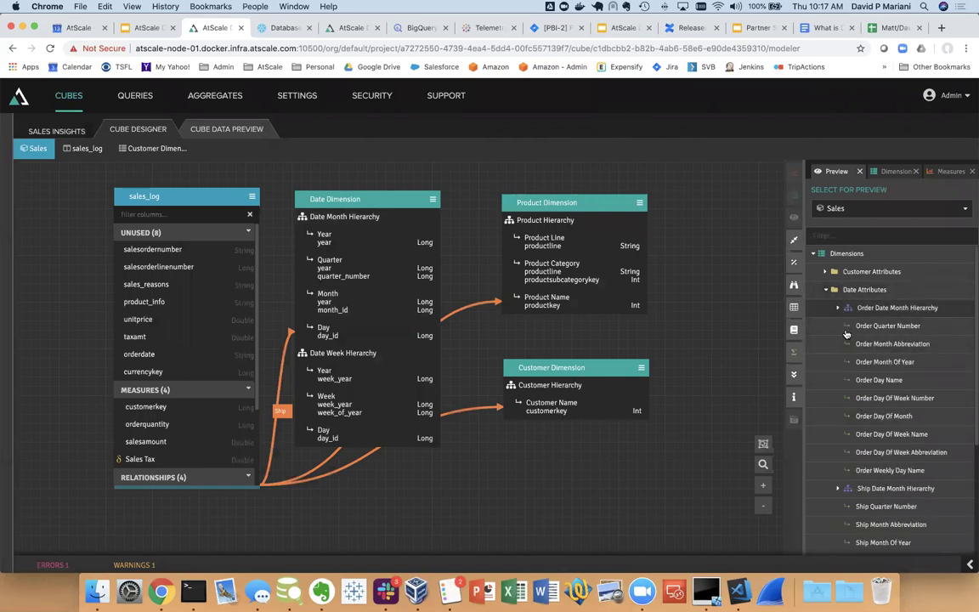
left_click(824, 290)
left_click(824, 308)
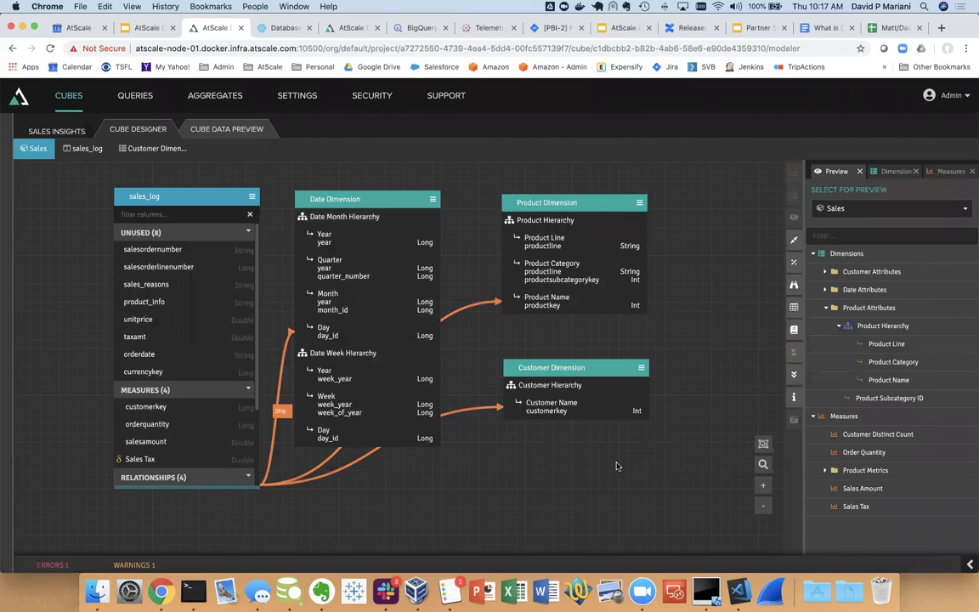
left_click(153, 149)
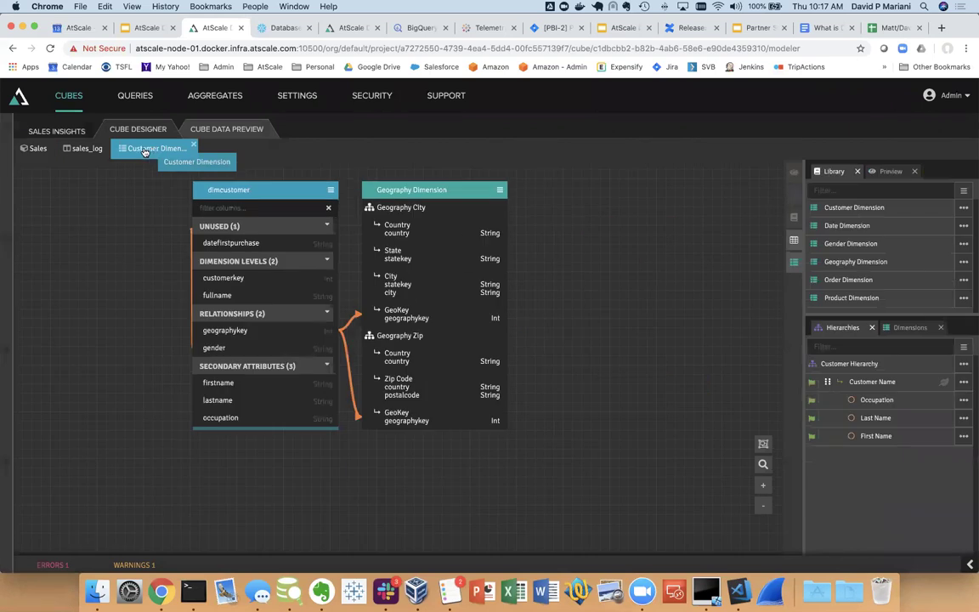
left_click(83, 148)
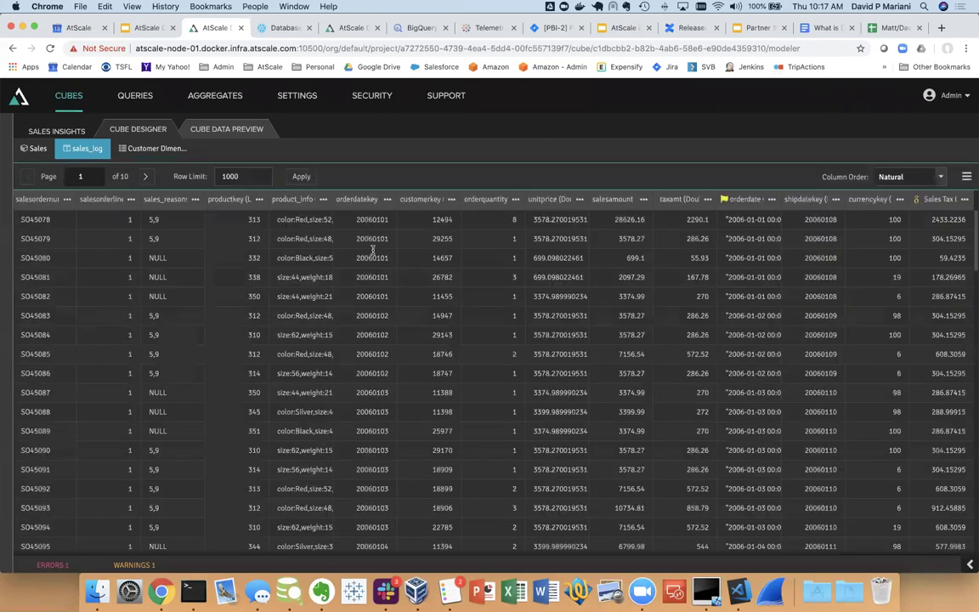
left_click_drag(334, 202, 450, 209)
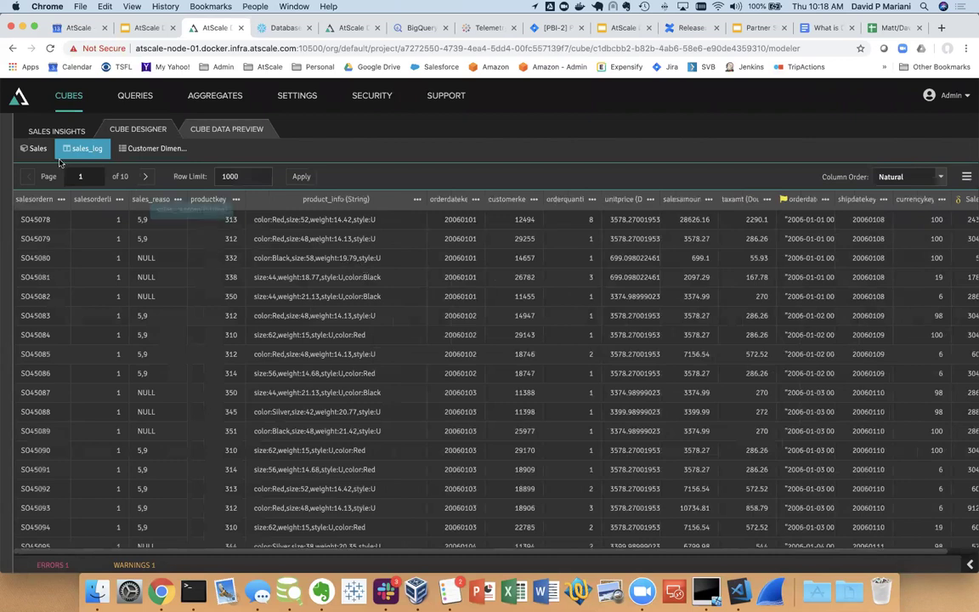
left_click(34, 152)
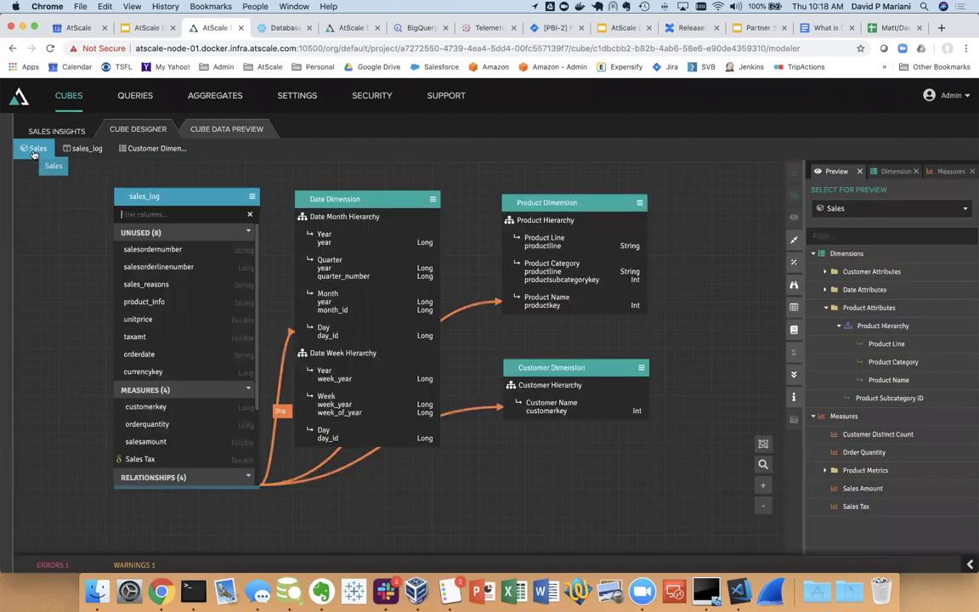
Split product_info into a new 'co' (color) mapped column and save it
left_click(239, 304)
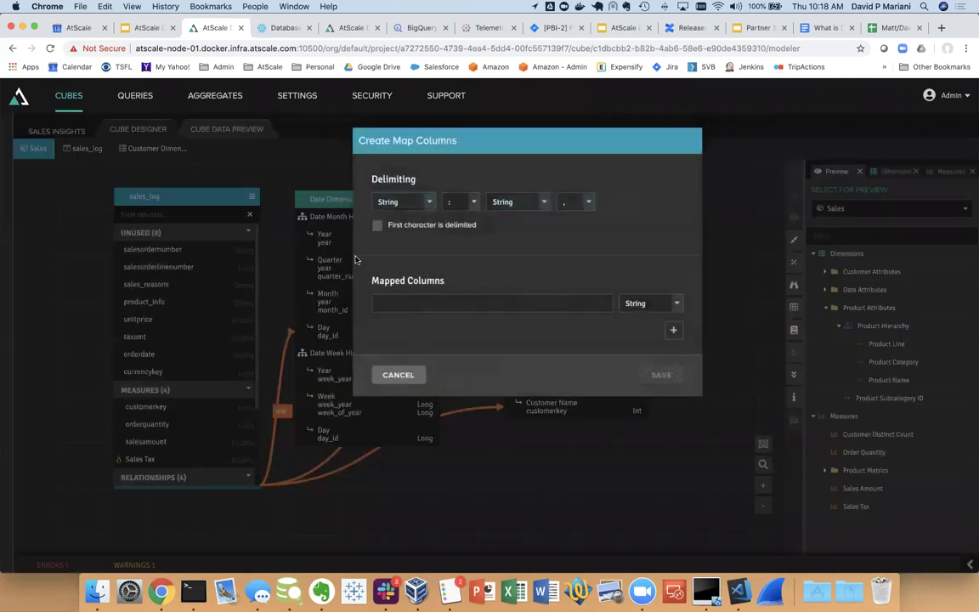
left_click(463, 305)
type("color")
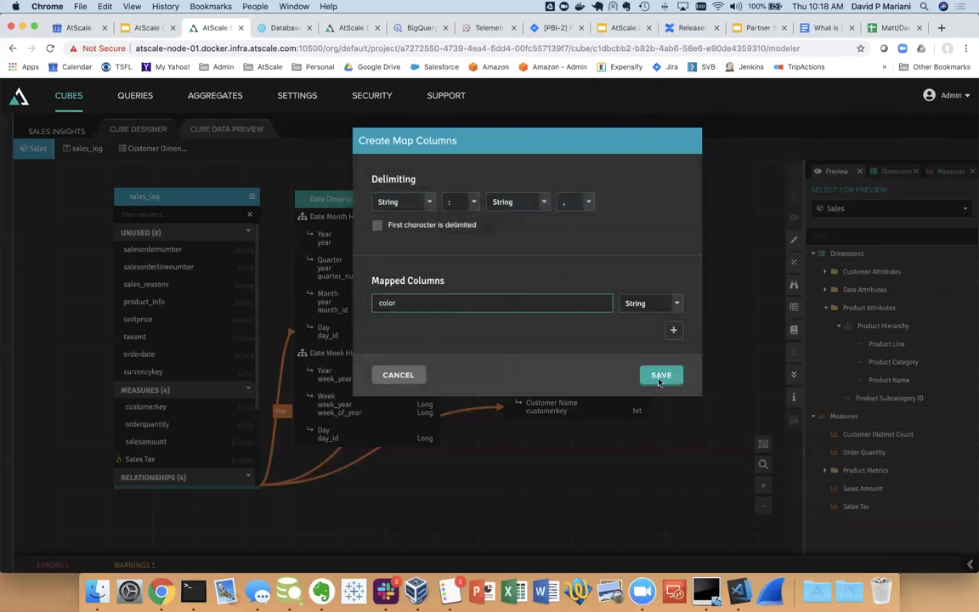
left_click(662, 380)
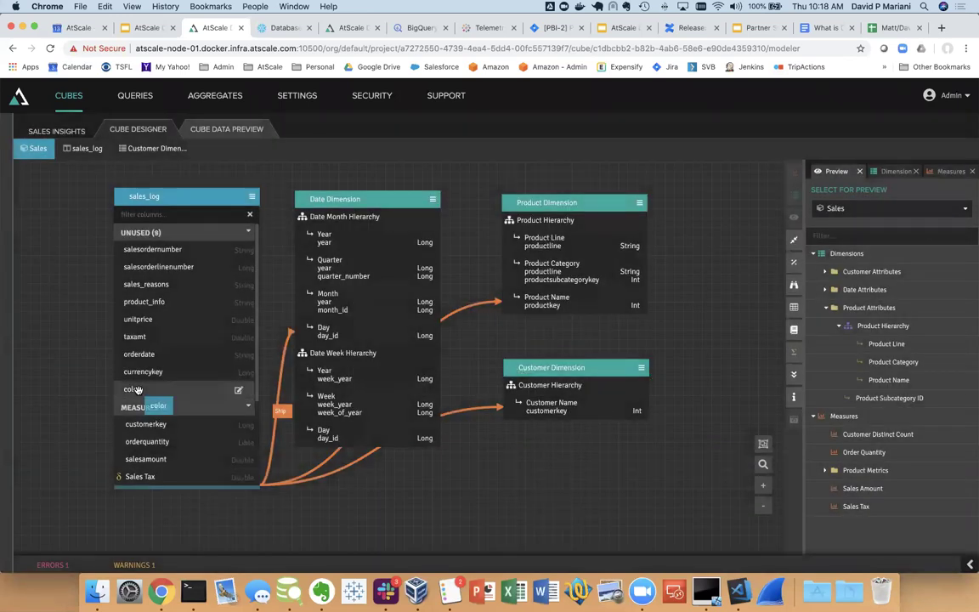
Add the color column to the Sales cube as a Color dimension beside Customer Dimension
left_click_drag(139, 390, 840, 278)
left_click(895, 170)
left_click_drag(296, 523, 499, 439)
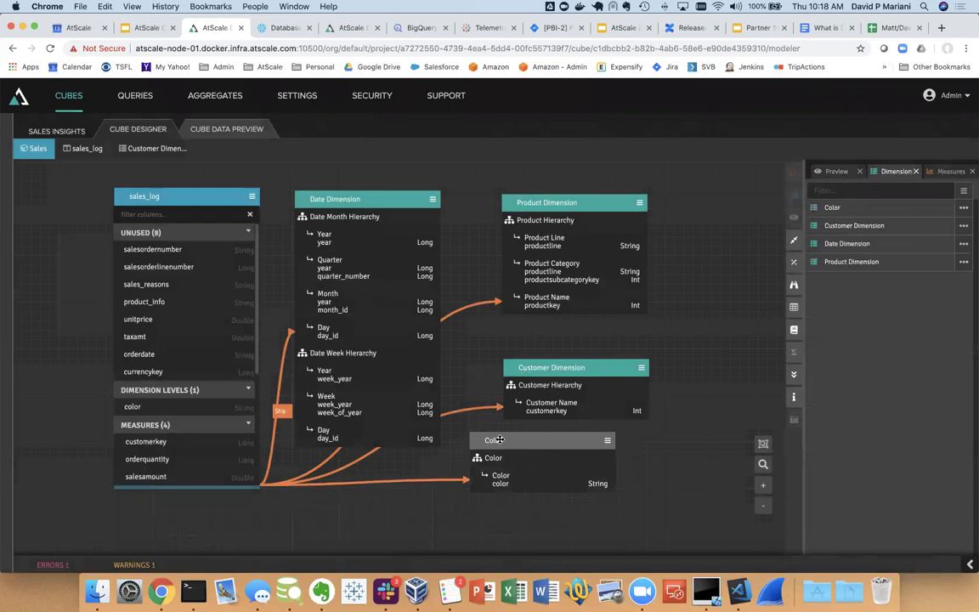
left_click(836, 171)
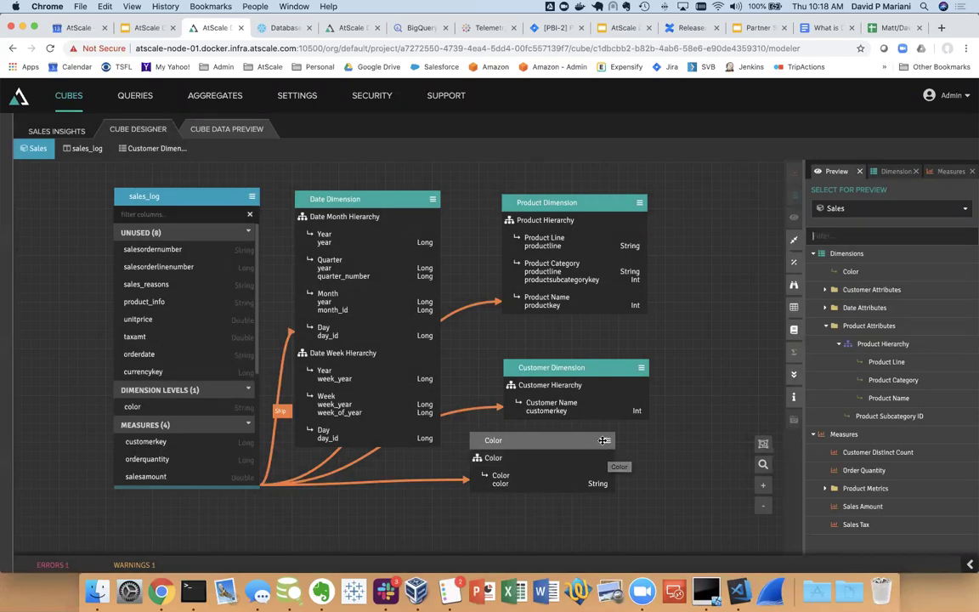
Publish the Sales Insights project to the AtScale engine
left_click(58, 132)
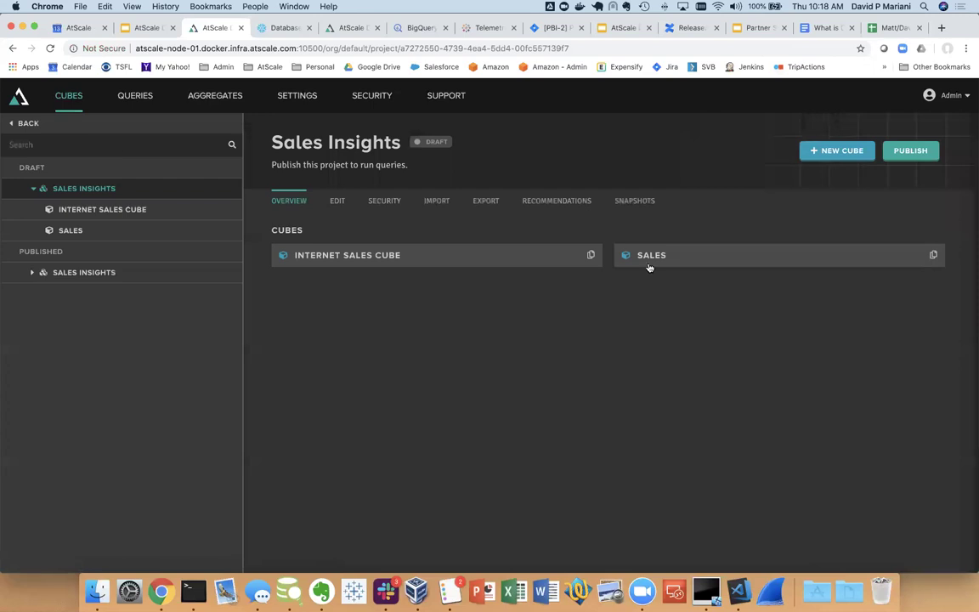
left_click(910, 151)
left_click(693, 486)
left_click(694, 487)
left_click(695, 487)
Open the published Sales cube's connection details and get the Tableau instructions
left_click(30, 274)
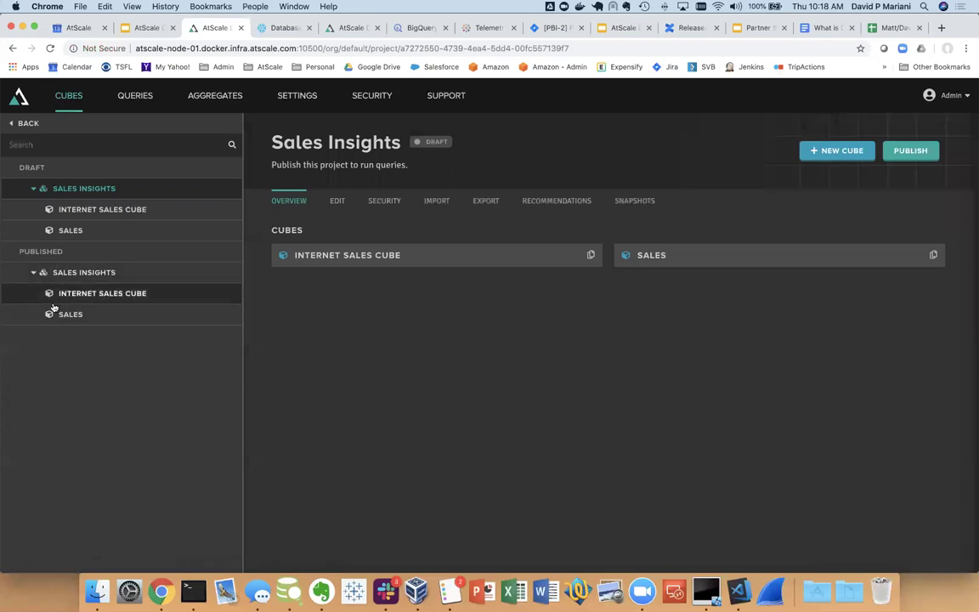
left_click(68, 318)
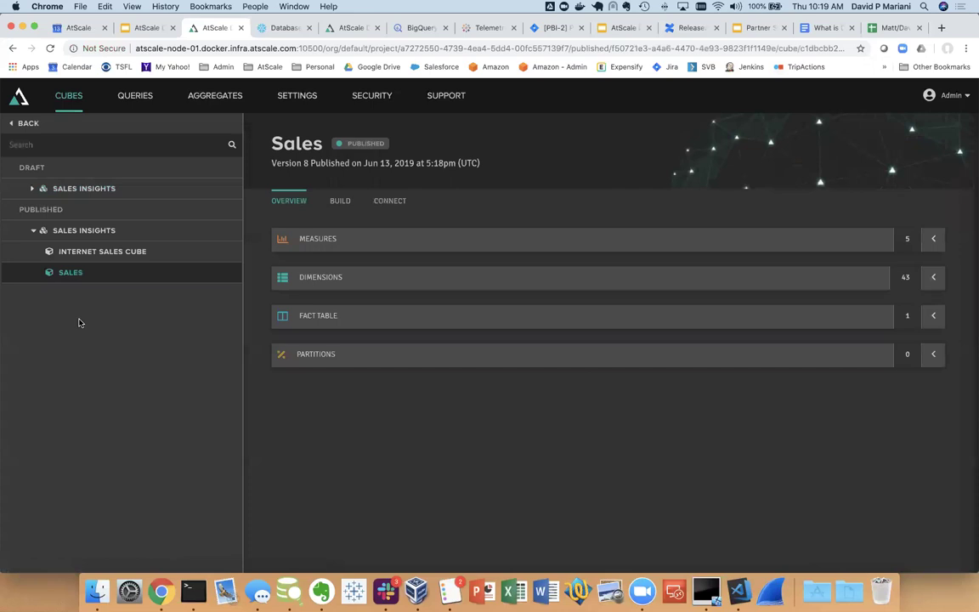
left_click(390, 201)
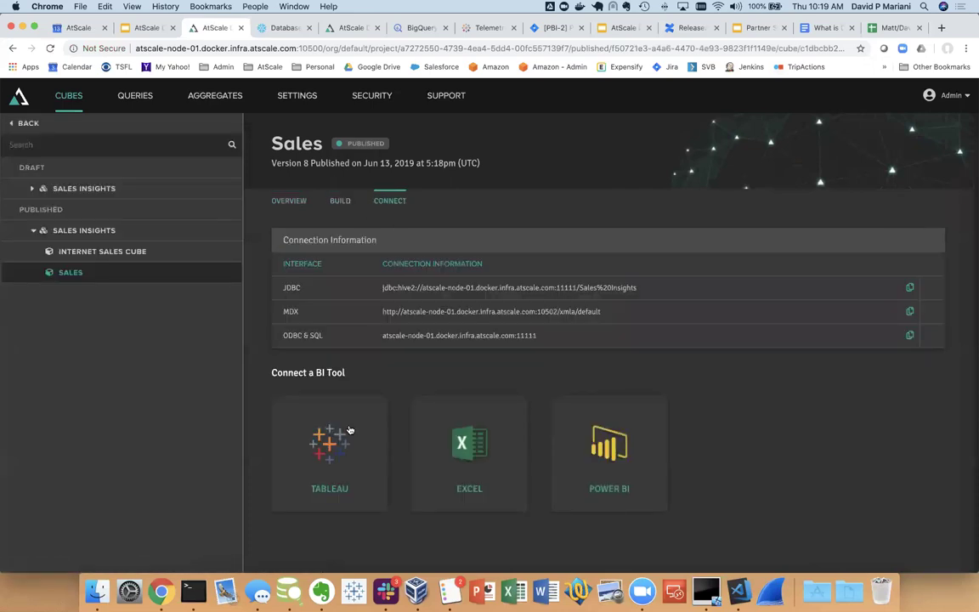
left_click(337, 442)
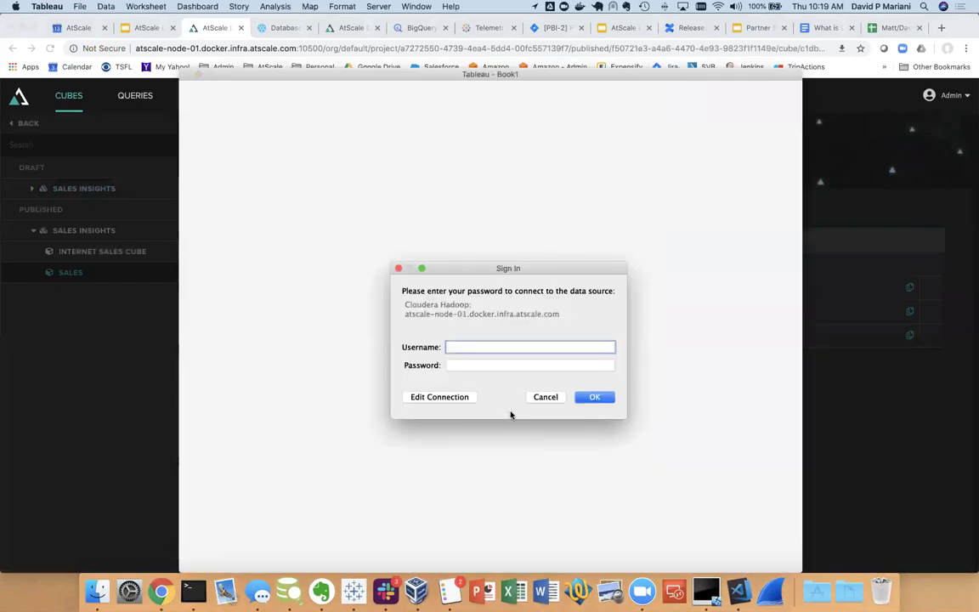
Sign in to the Sales cube data source and enlarge the Tableau window
type("n")
key("Tab")
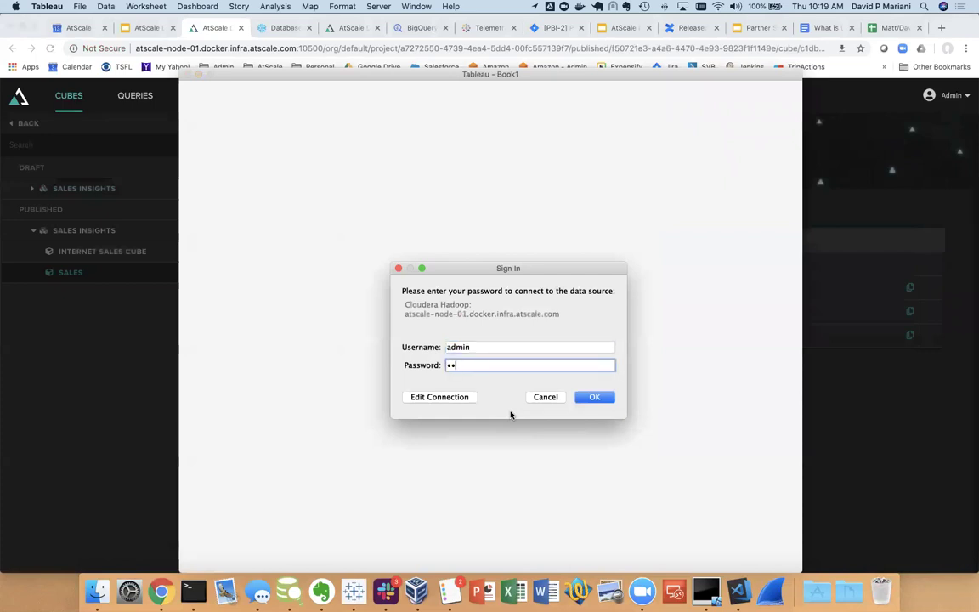
key("Return")
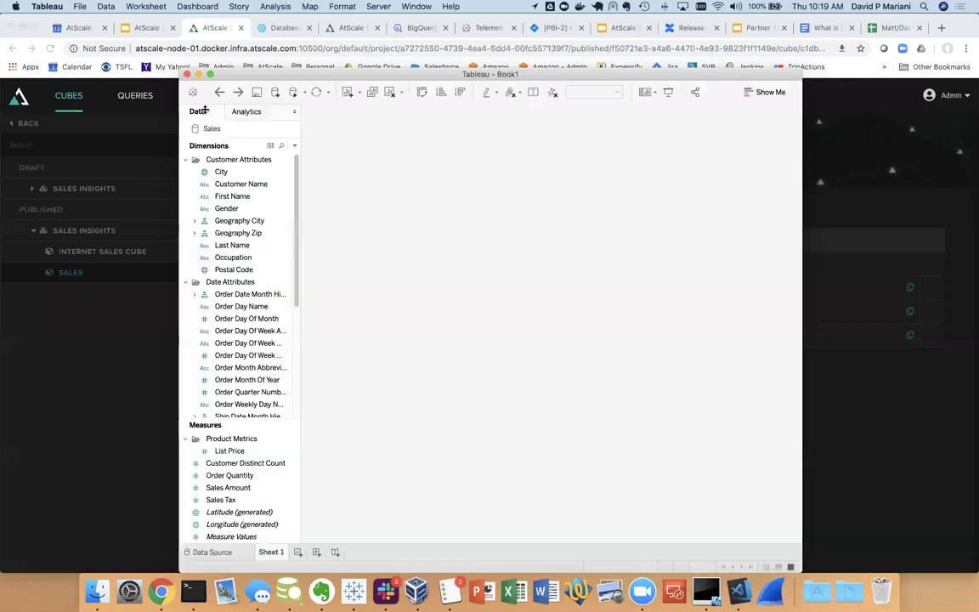
left_click_drag(161, 72, 24, 36)
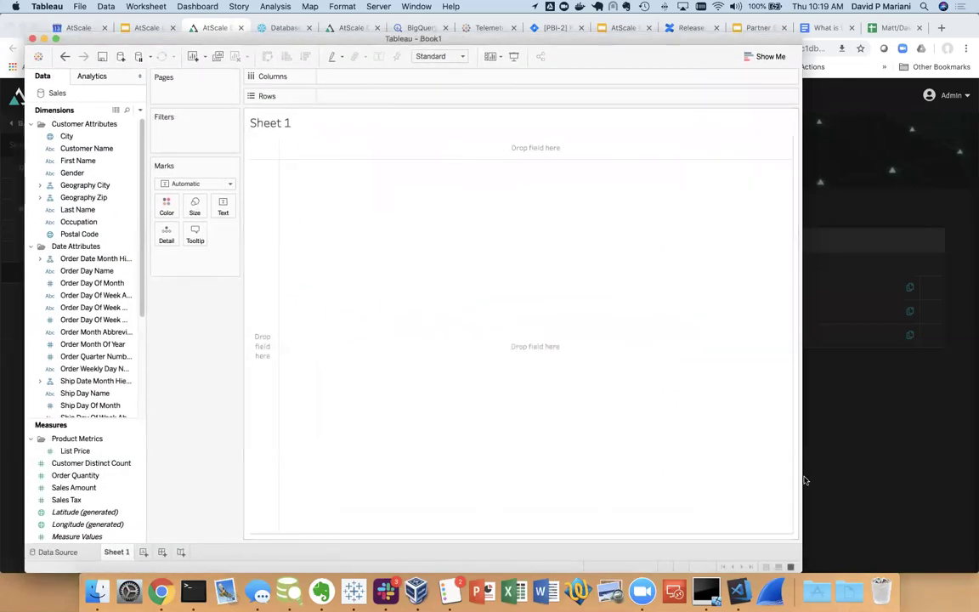
left_click_drag(803, 475, 969, 475)
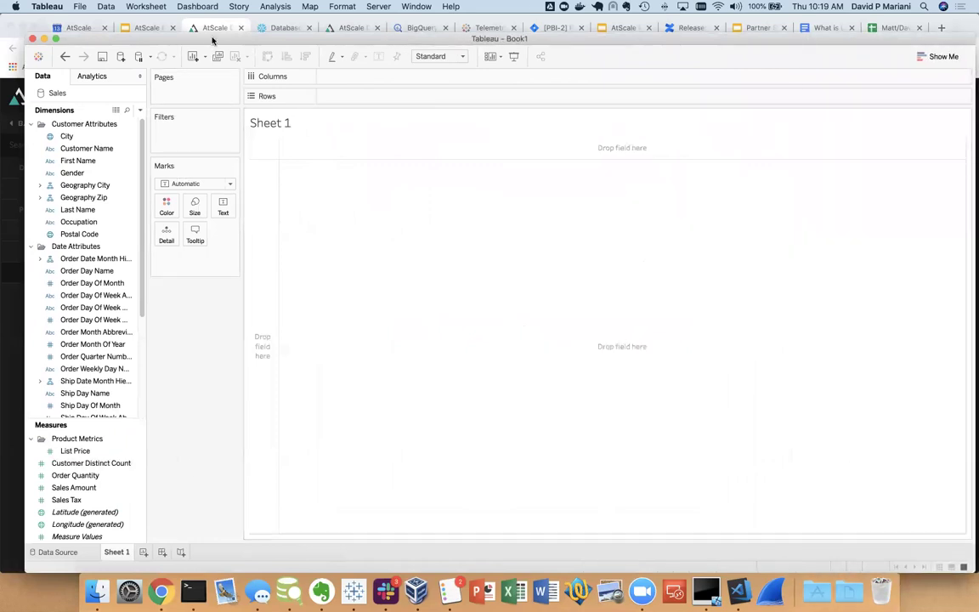
left_click_drag(212, 38, 204, 39)
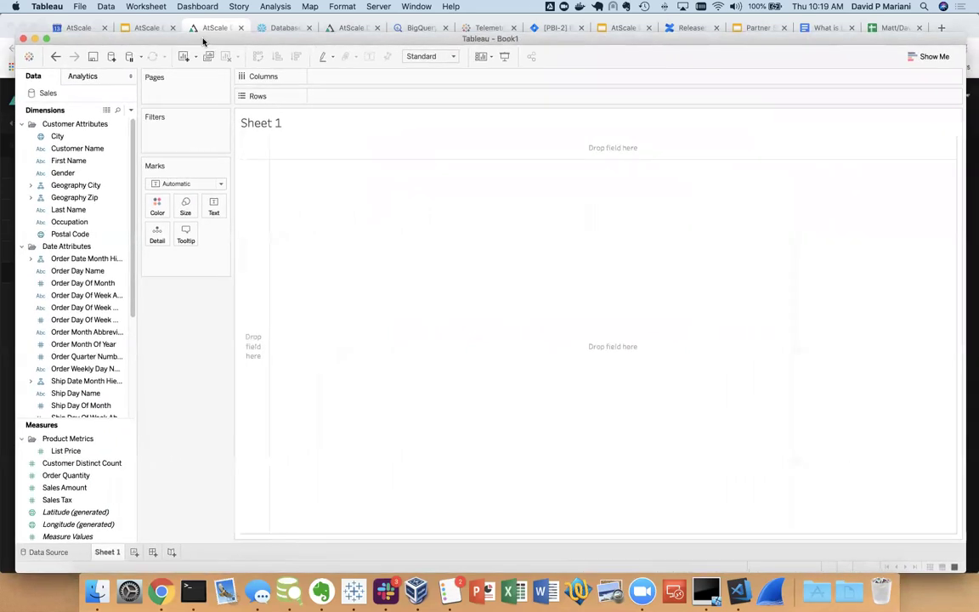
Collapse Customer and Date Attributes, expand Product Hierarchy, and select Order Quantity
left_click(22, 124)
left_click(22, 136)
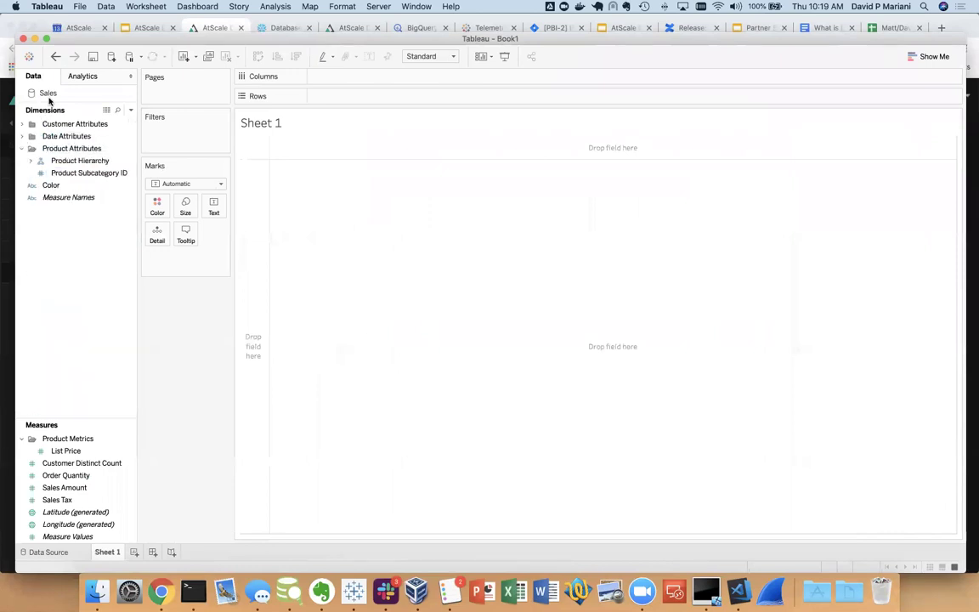
left_click_drag(58, 421, 65, 320)
left_click(36, 163)
left_click(32, 163)
left_click(32, 163)
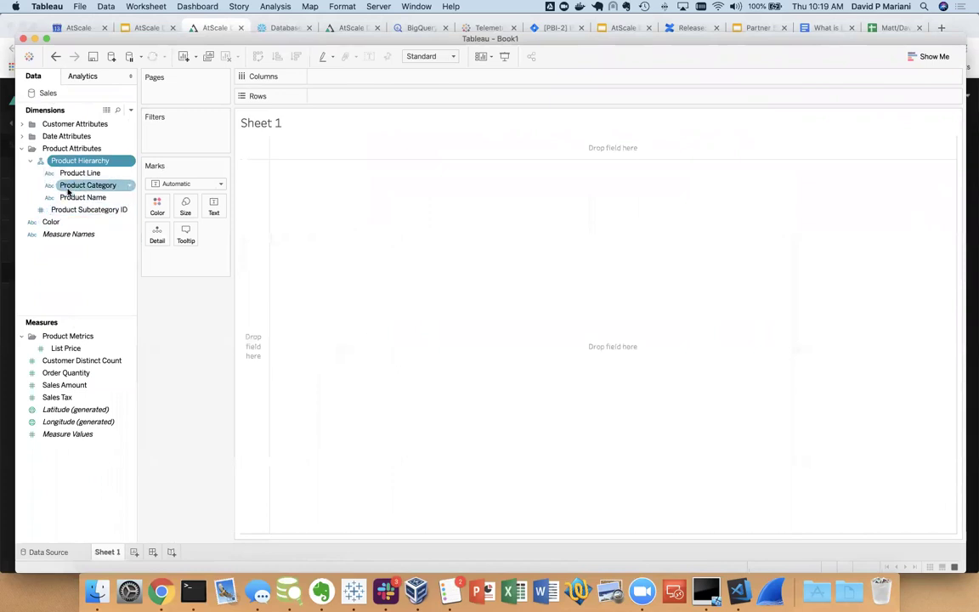
left_click(72, 379)
Chart Order Quantity by Product Name as horizontal bars on Sheet 1
double_click(72, 379)
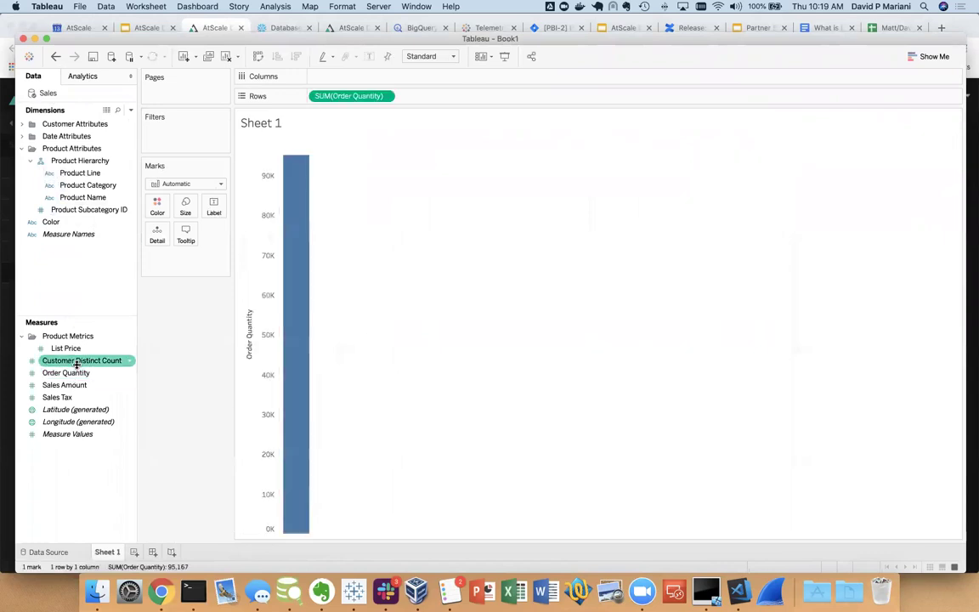
double_click(88, 199)
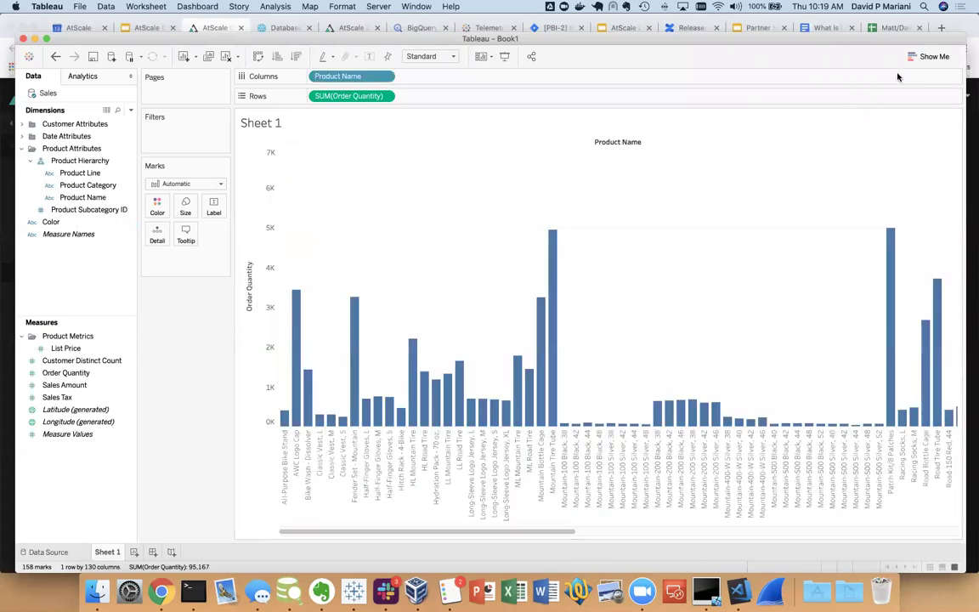
left_click(932, 56)
left_click(868, 143)
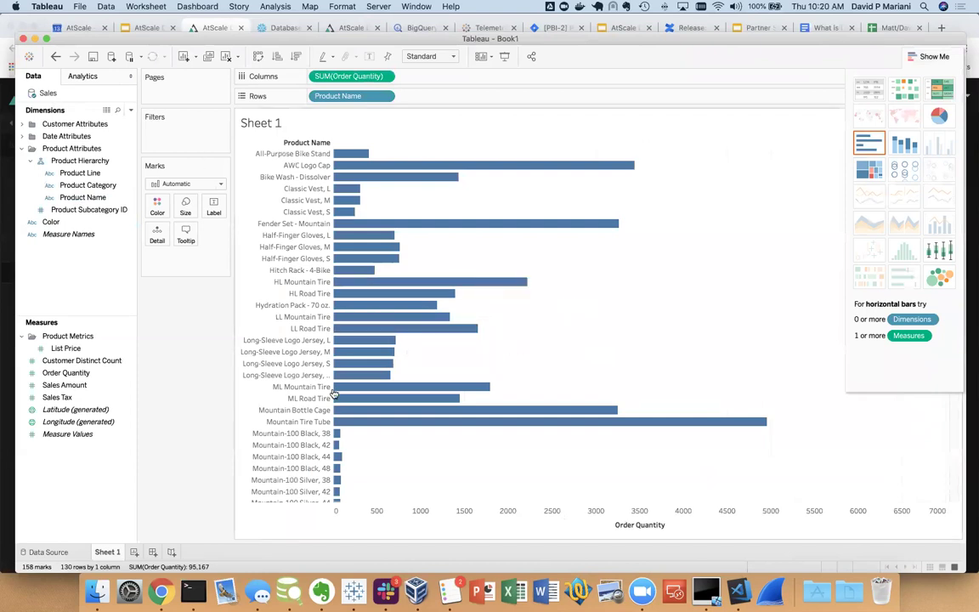
Chart Order Quantity by Color on a new Sheet 2, then add an empty Sheet 3
left_click(133, 553)
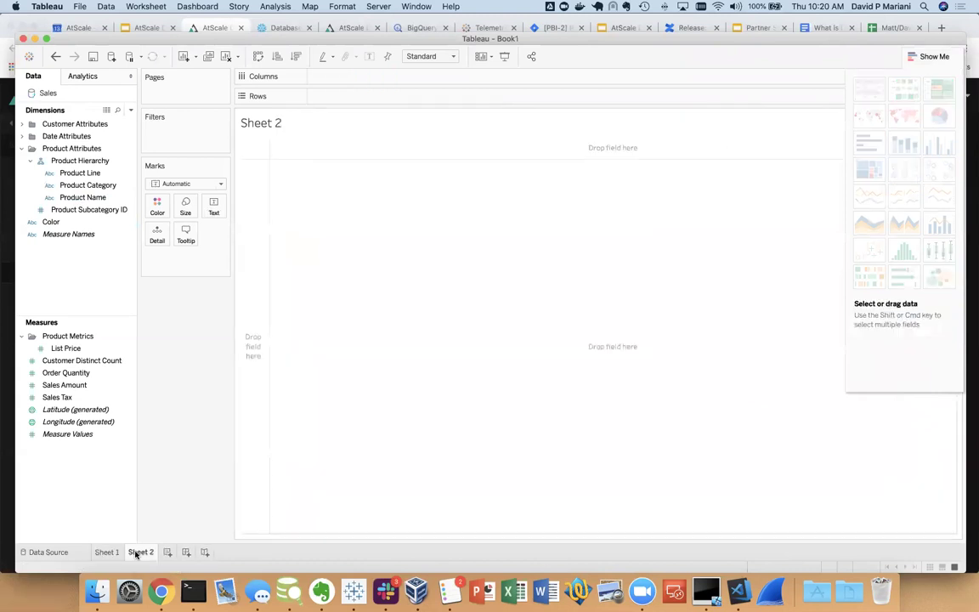
double_click(85, 372)
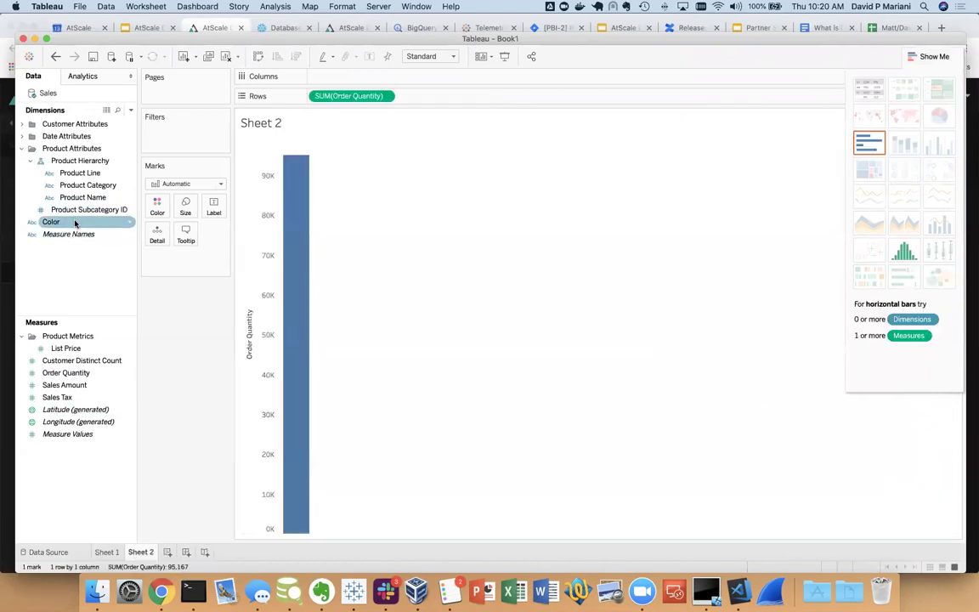
double_click(75, 222)
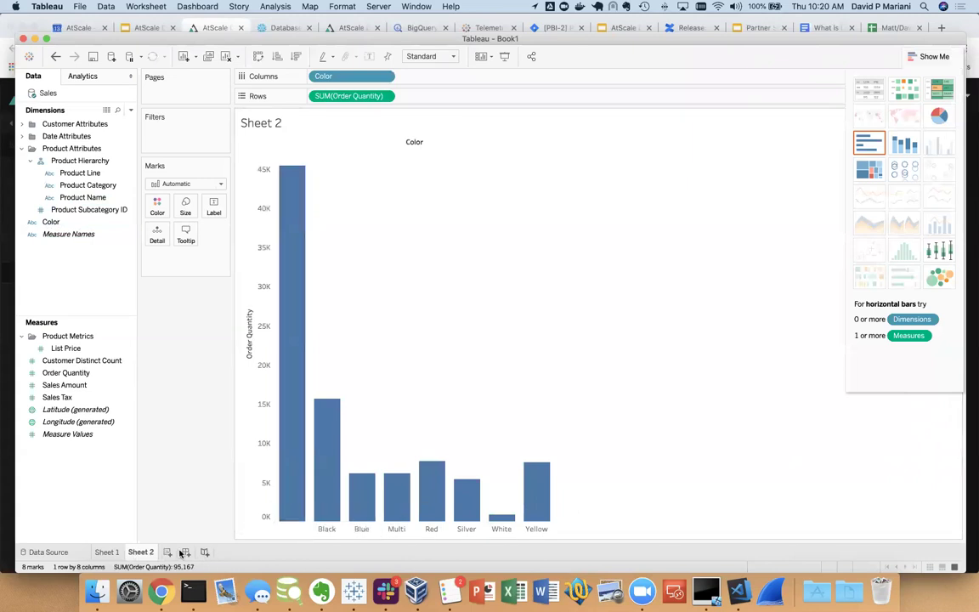
key("super+m")
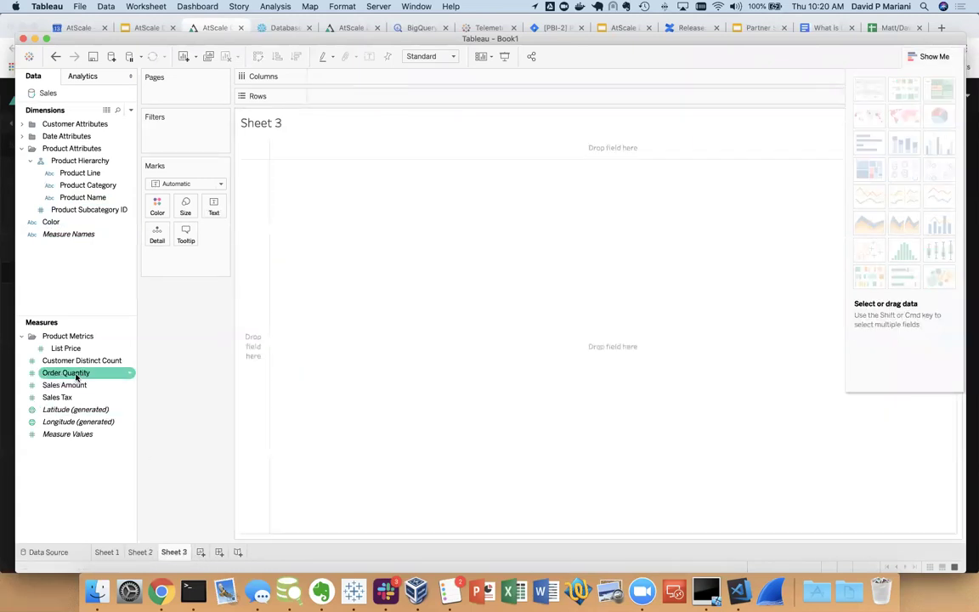
Chart Order Quantity by Order Year from the Date Attributes hierarchy on Sheet 3
double_click(75, 372)
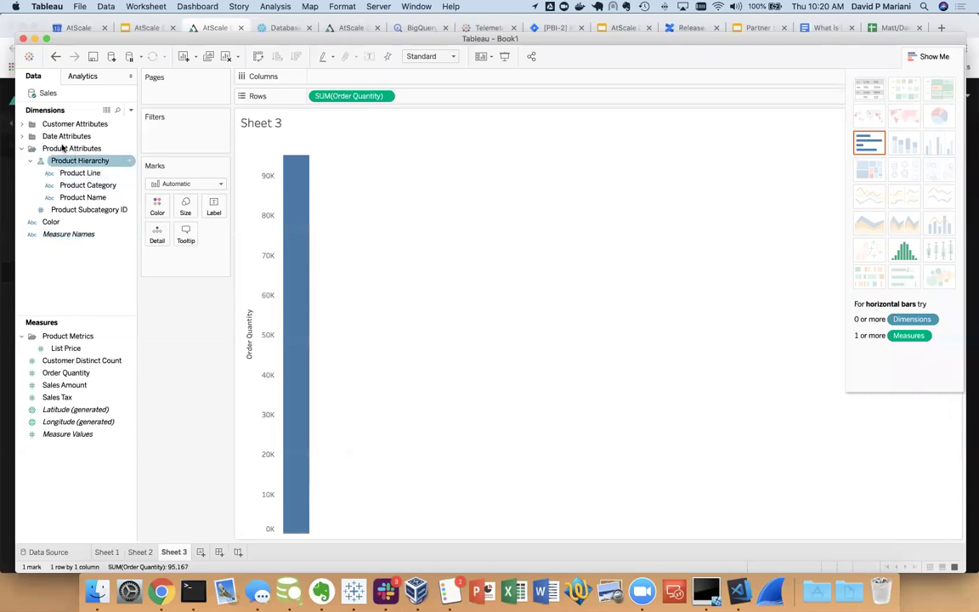
left_click(21, 135)
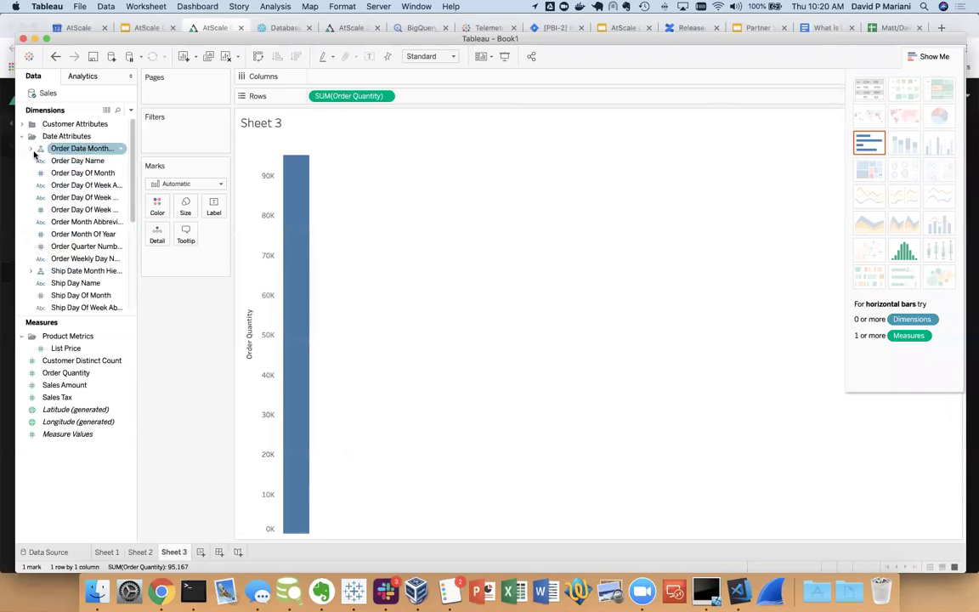
left_click(31, 148)
left_click(81, 161)
left_click(81, 161)
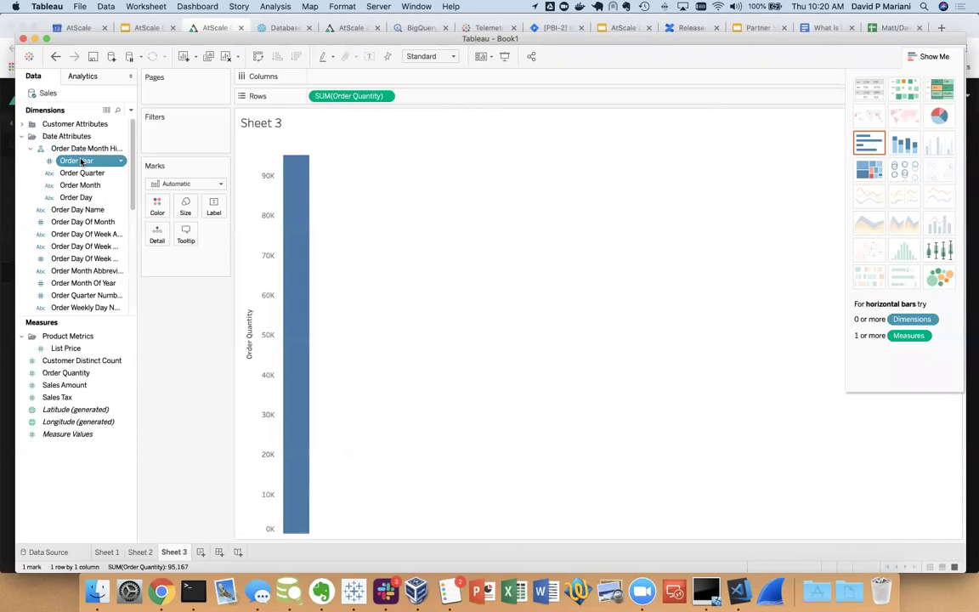
double_click(81, 161)
Keep only 2008, drill Order Year down to quarters and months, and bring the Windows VM forward
right_click(391, 251)
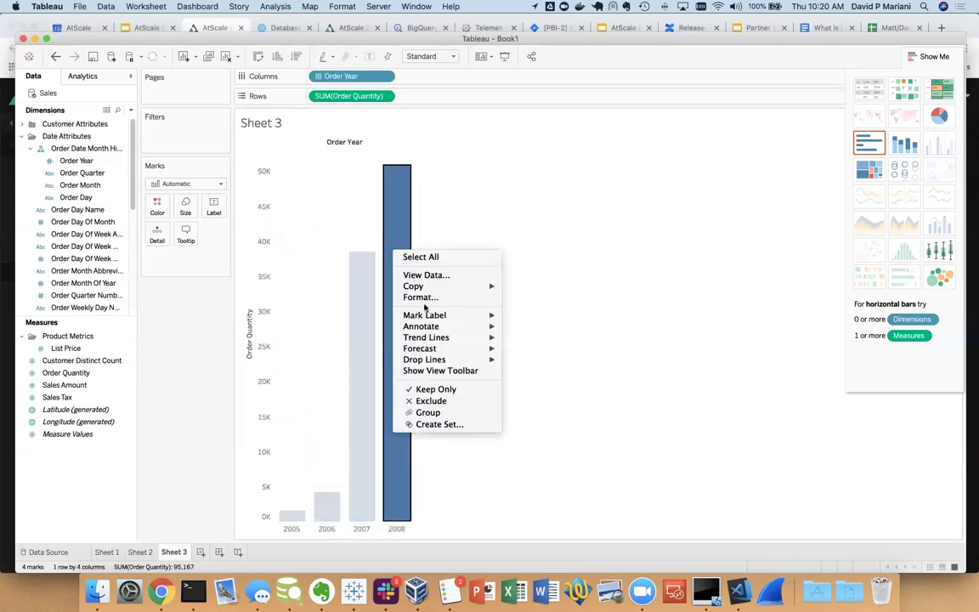
left_click(429, 390)
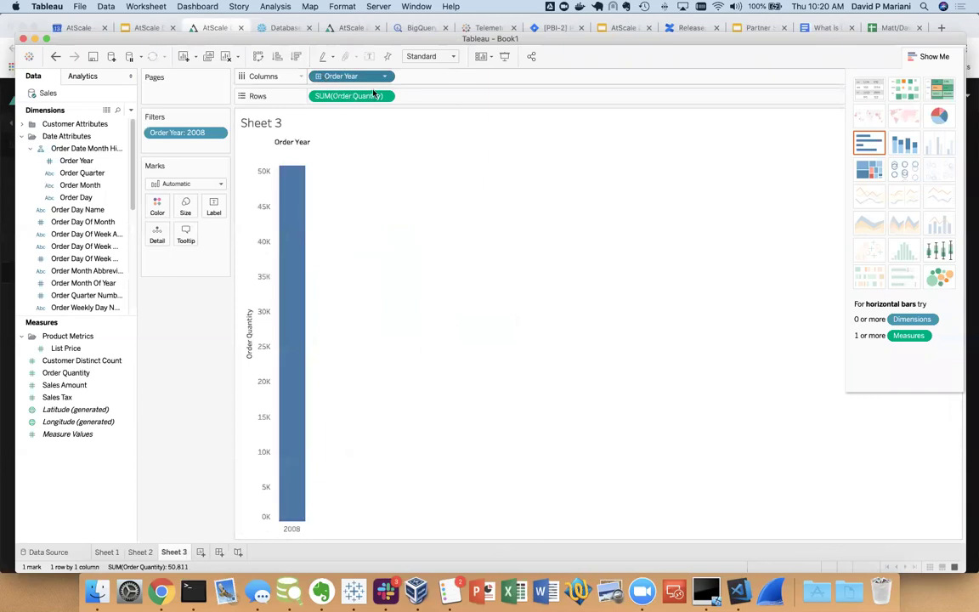
left_click(318, 77)
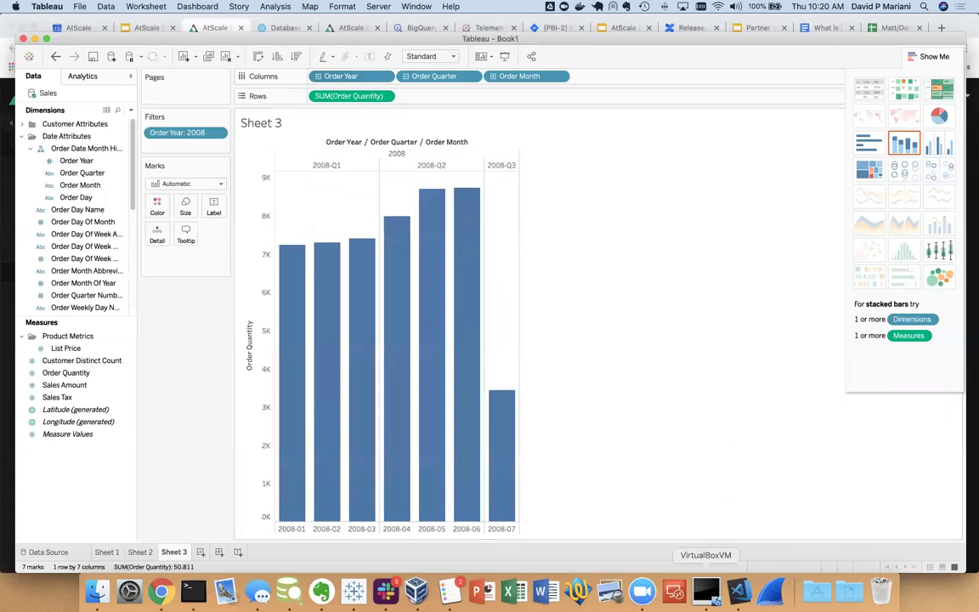
left_click(705, 590)
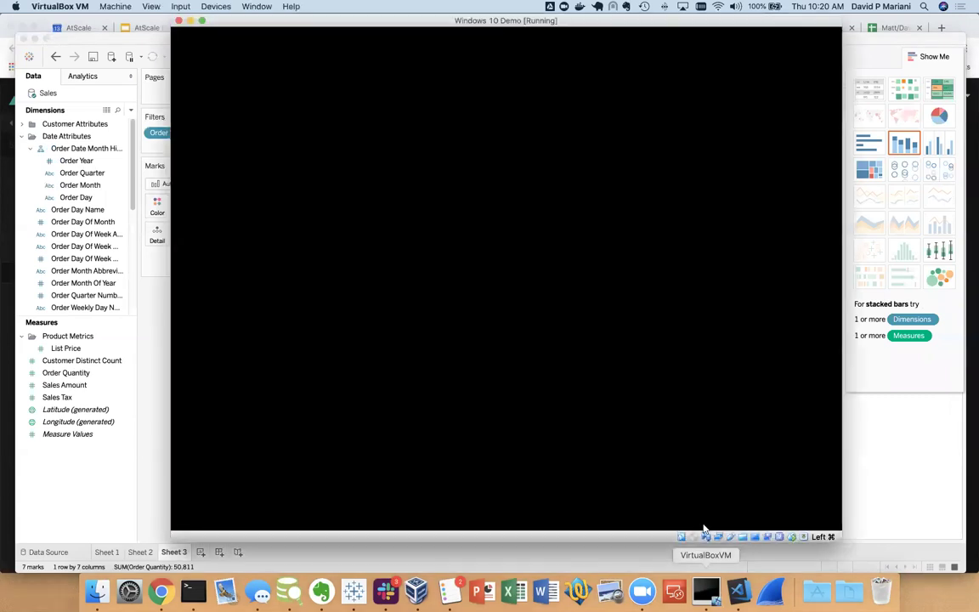
Copy the AtScale XMLA URL and start a blank Excel workbook
right_click(533, 150)
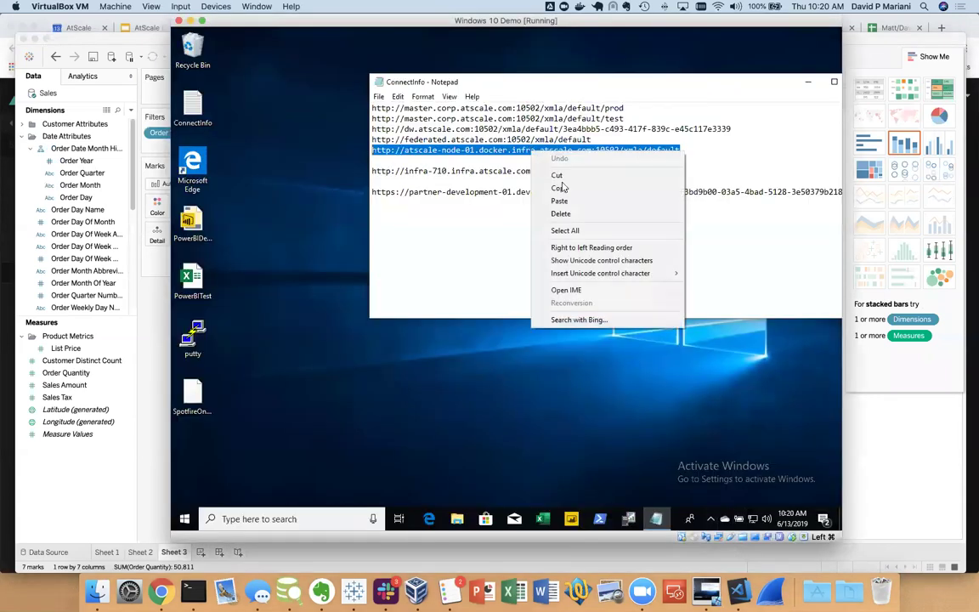
left_click(507, 170)
left_click(544, 518)
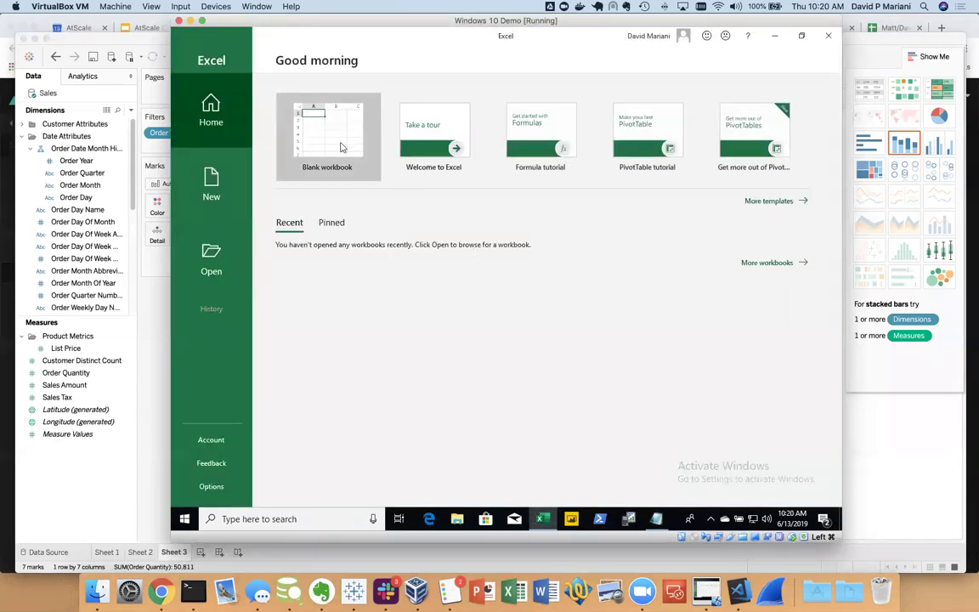
left_click(341, 147)
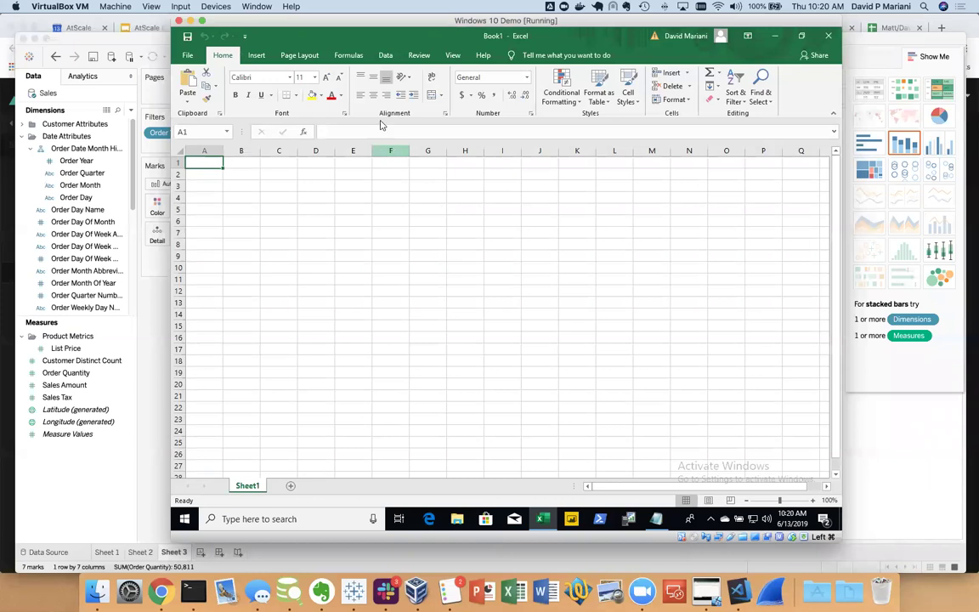
Start a From Analysis Services connection under Get External Data > From Other Sources
left_click(388, 56)
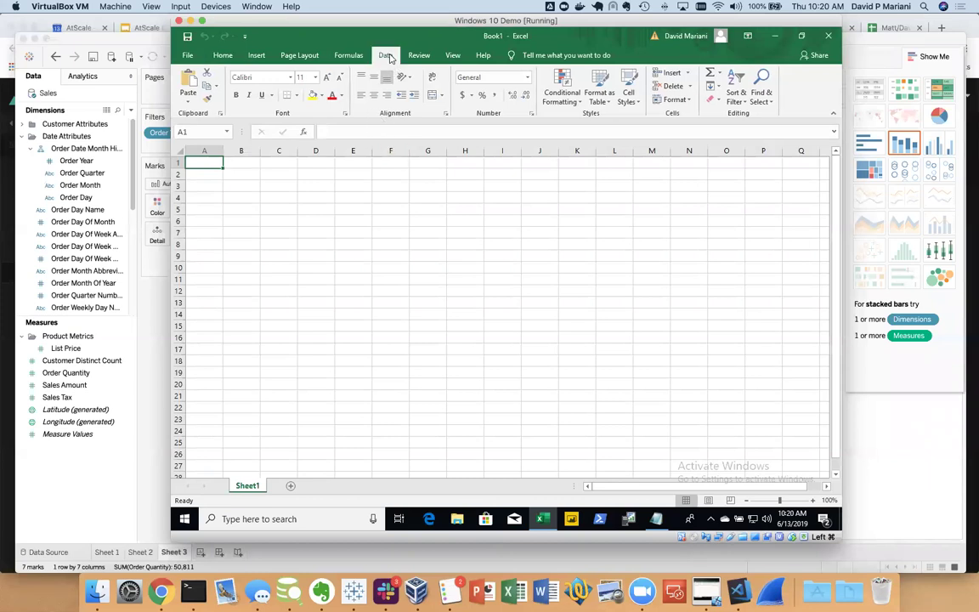
left_click(193, 94)
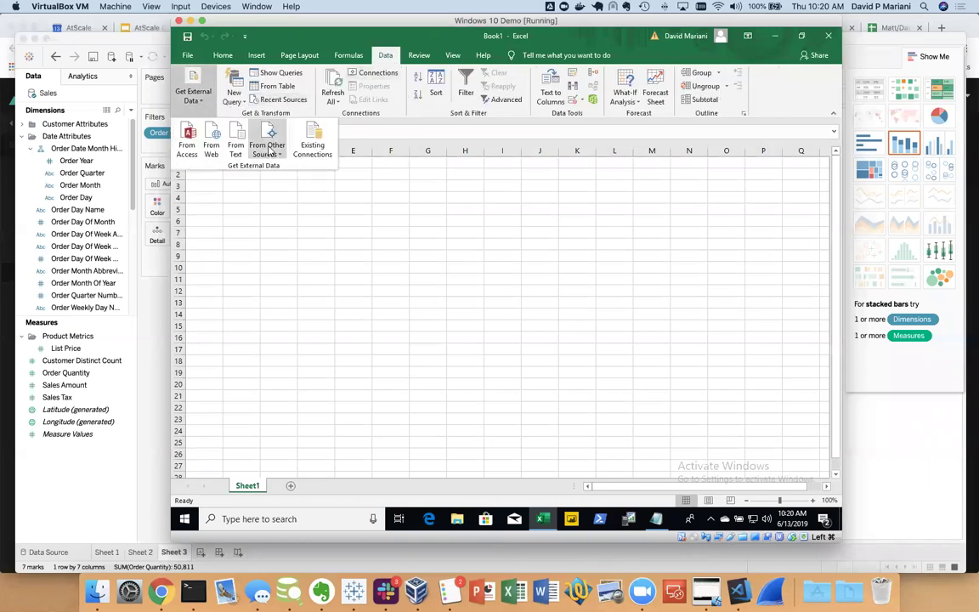
left_click(267, 146)
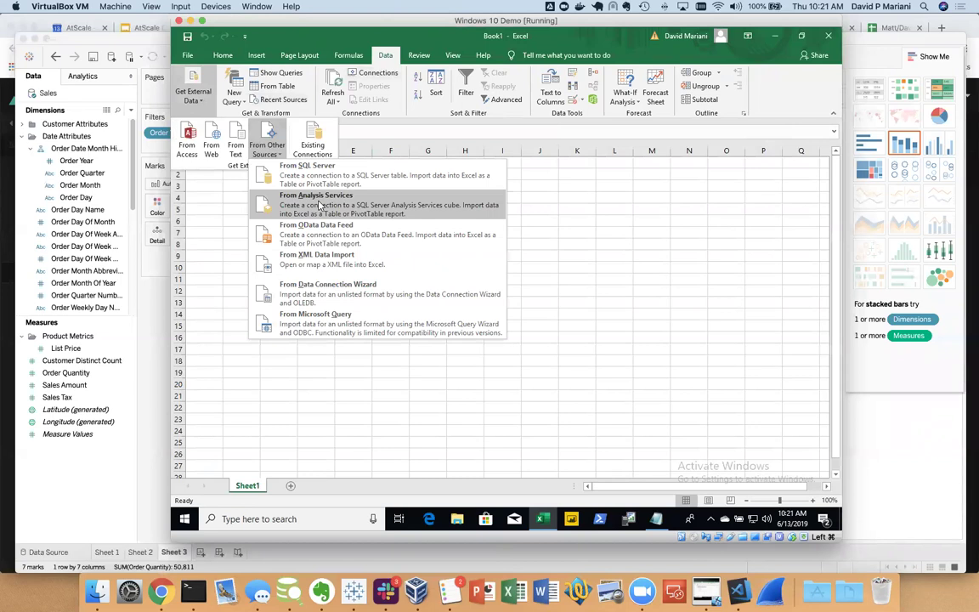
left_click(319, 205)
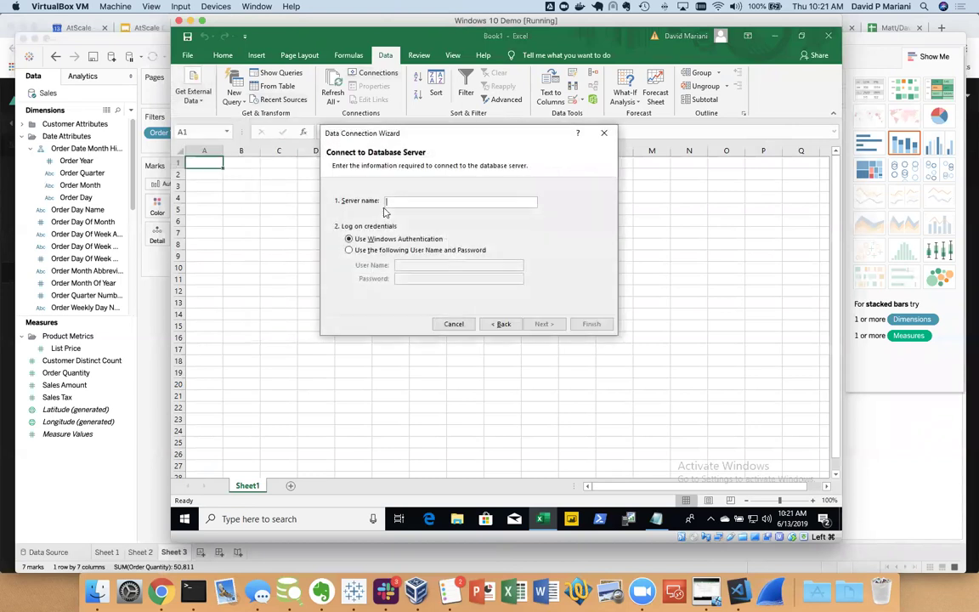
Paste the XMLA URL as the server and log in with user name and password
right_click(399, 201)
left_click(421, 241)
left_click(421, 249)
left_click(426, 266)
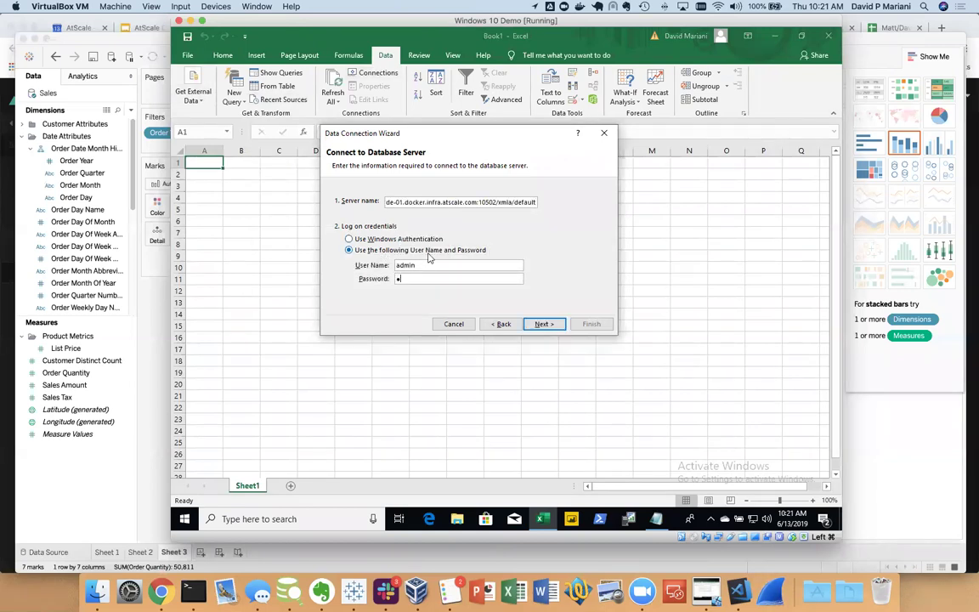
left_click(543, 324)
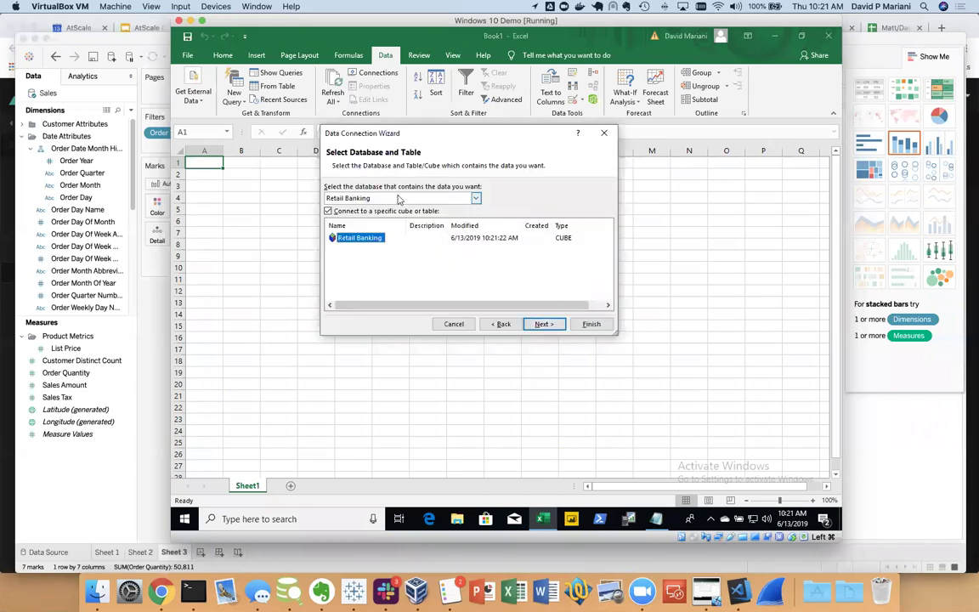
Choose the Sales Insights database and its Sales cube
left_click(380, 198)
left_click(374, 216)
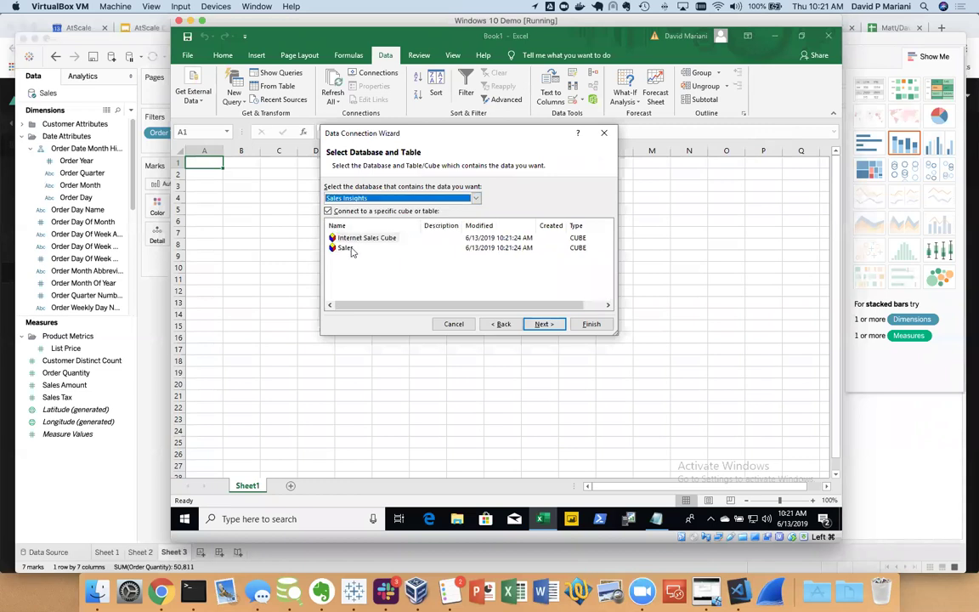
left_click(344, 249)
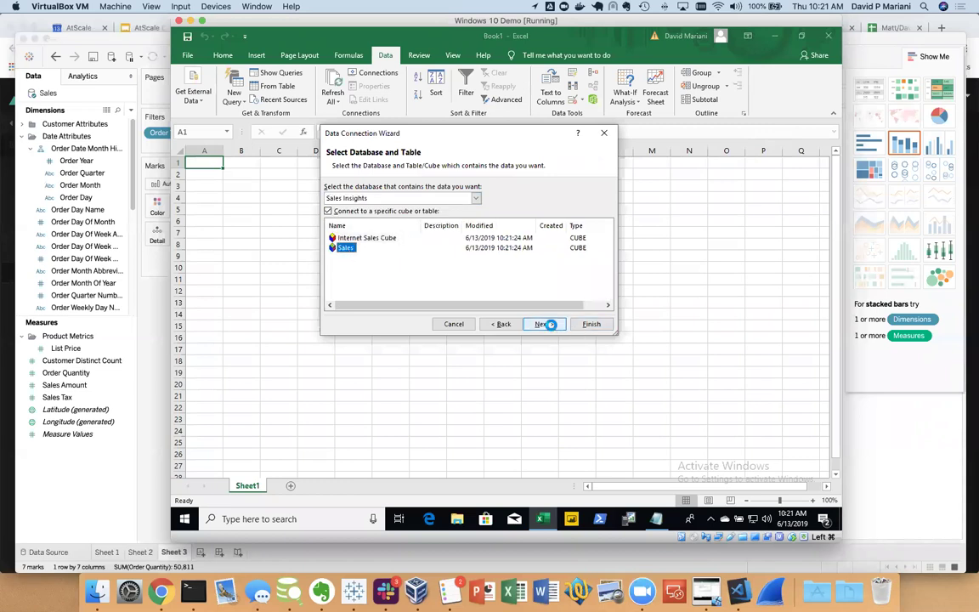
left_click(548, 324)
Save the password in the connection file, replace the existing file, and import as a PivotChart
left_click(435, 174)
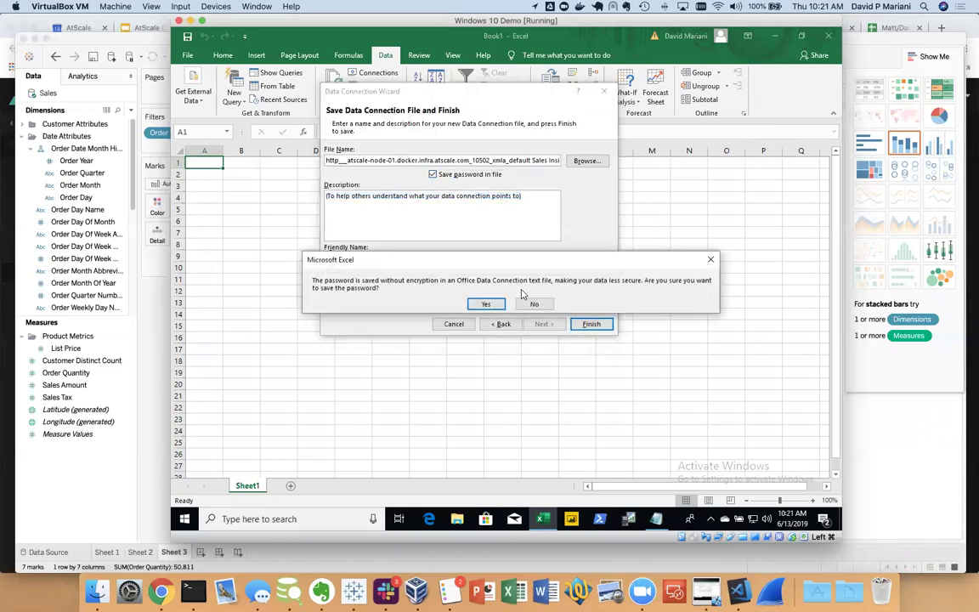
left_click(488, 305)
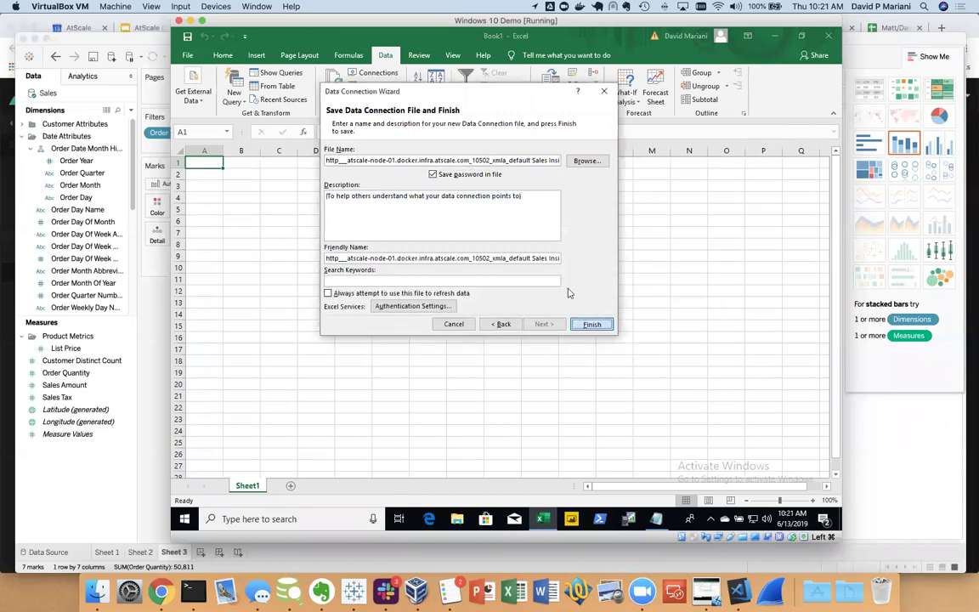
left_click(590, 324)
left_click(487, 307)
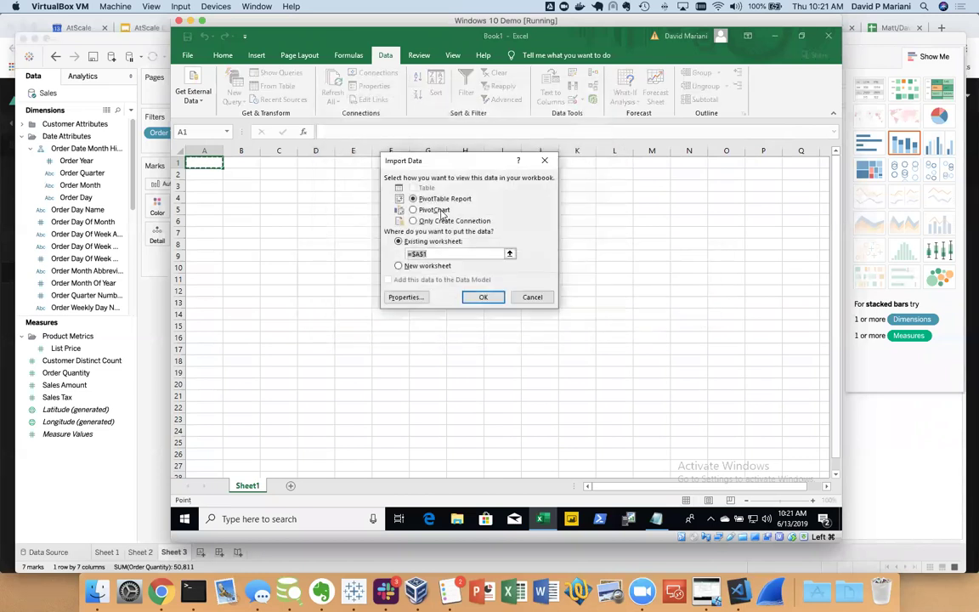
left_click(438, 211)
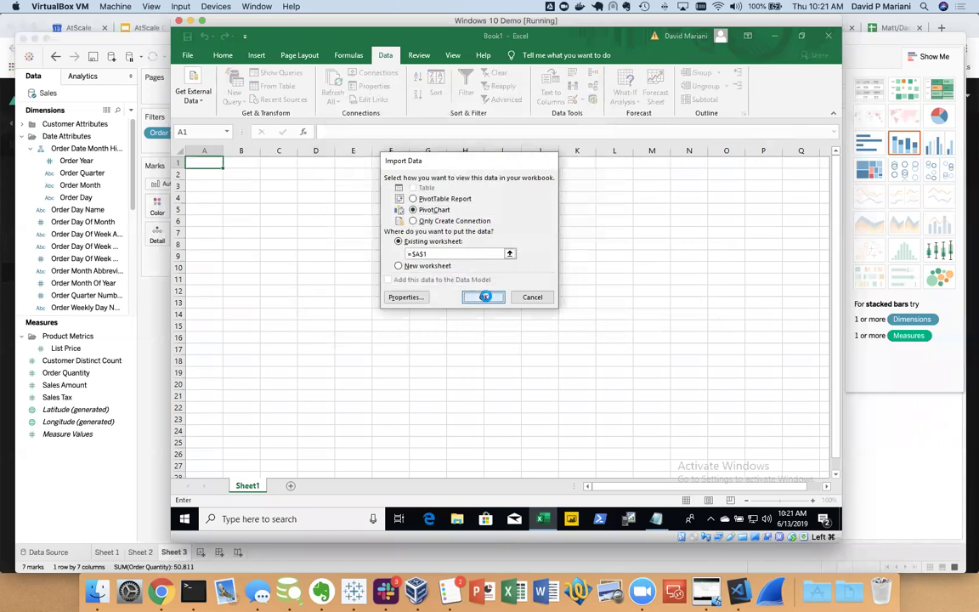
left_click(487, 296)
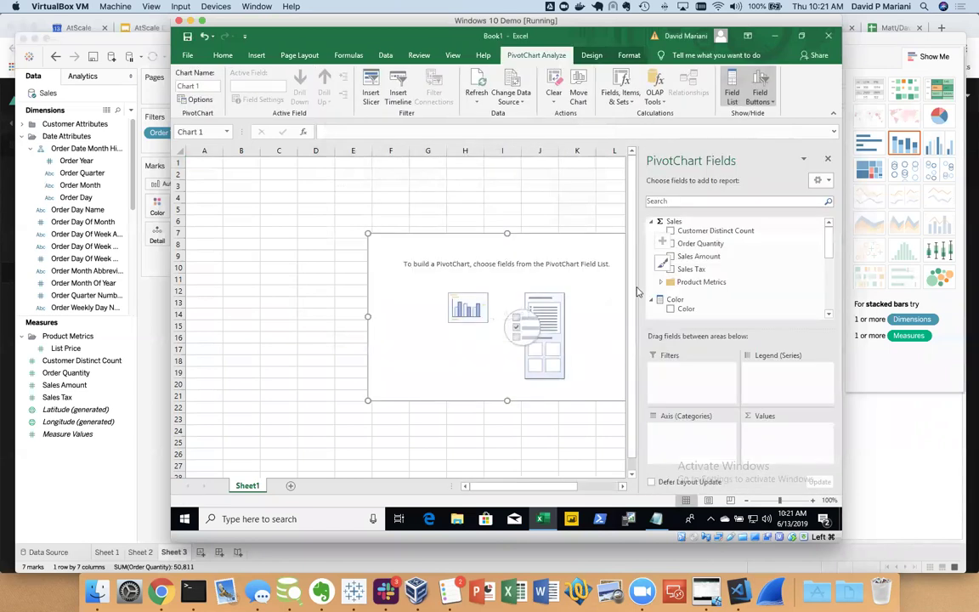
Chart Order Quantity by Color in the PivotChart, enlarge it, and return to the AtScale console
left_click_drag(829, 251, 830, 224)
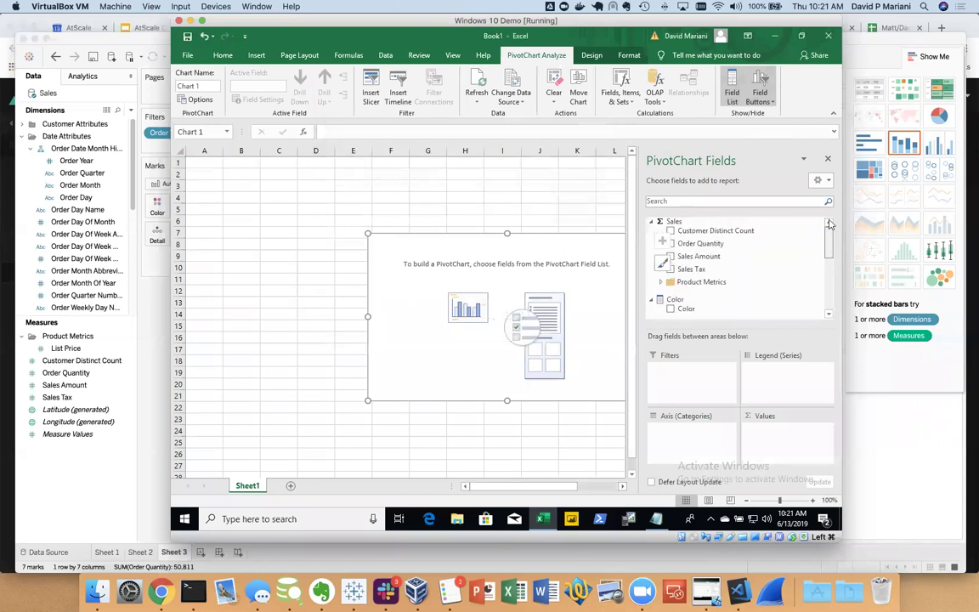
left_click(672, 245)
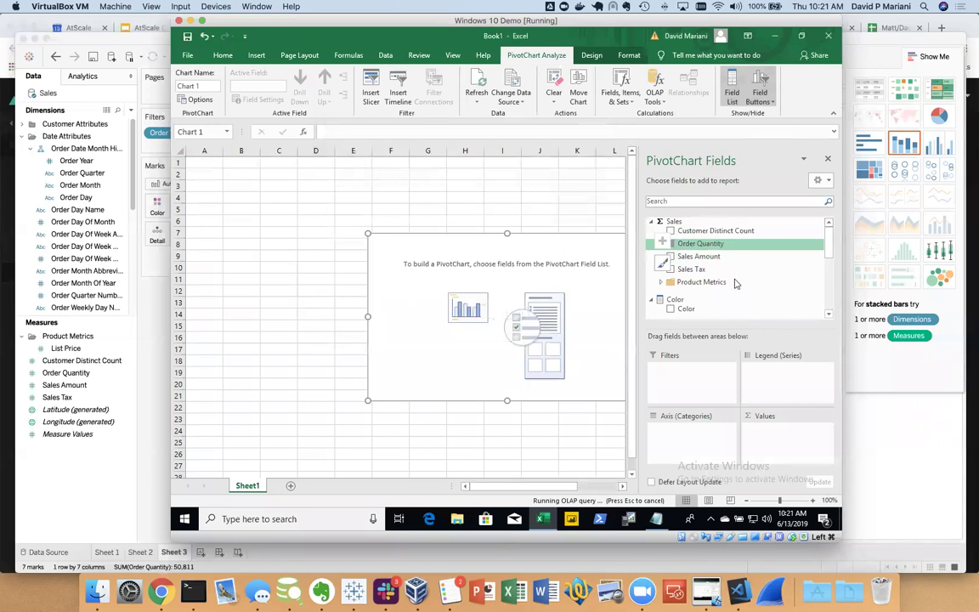
left_click(682, 307)
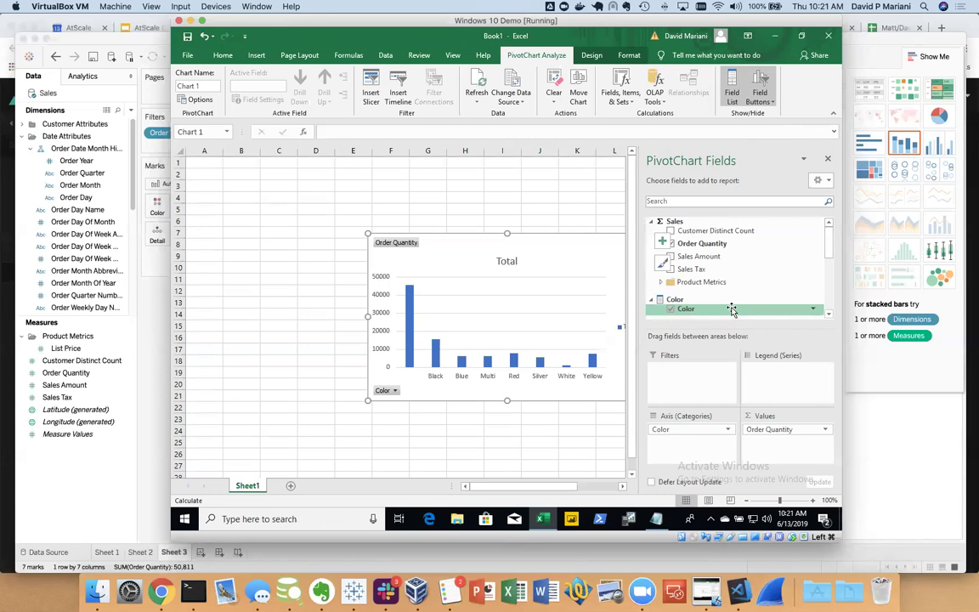
left_click_drag(367, 234, 259, 189)
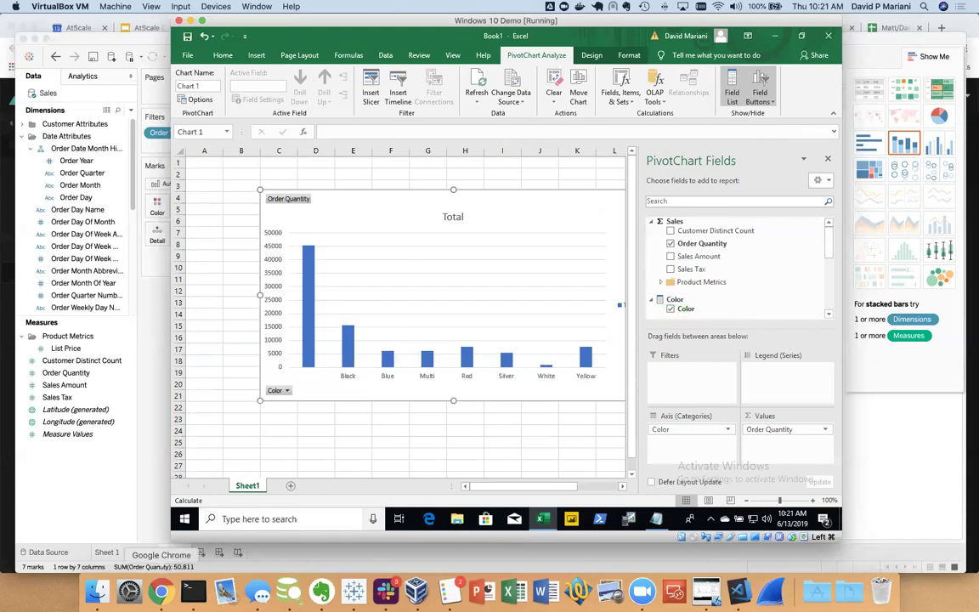
left_click(160, 591)
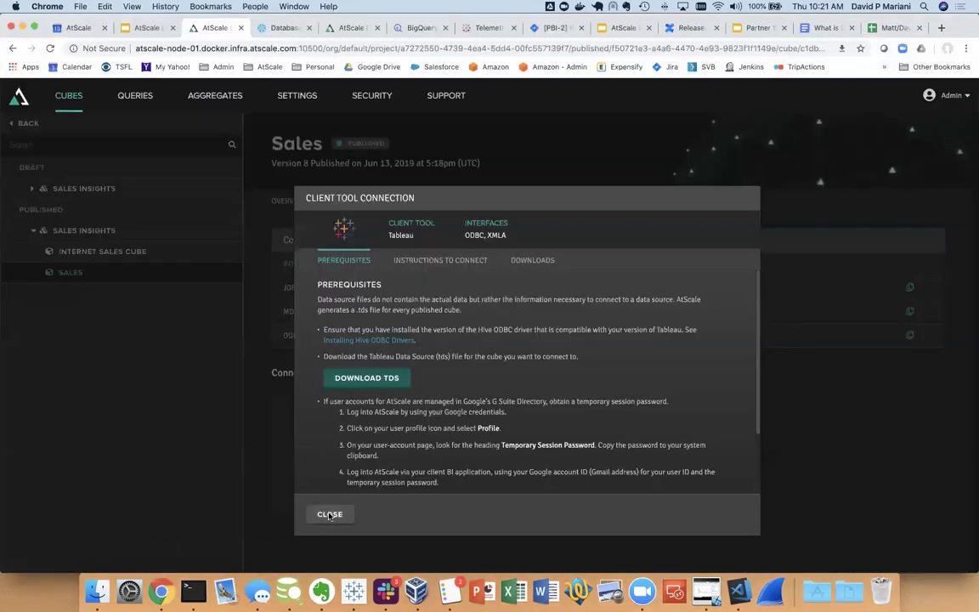
Close the Tableau instructions and filter the Queries log to Query Type User
left_click(328, 513)
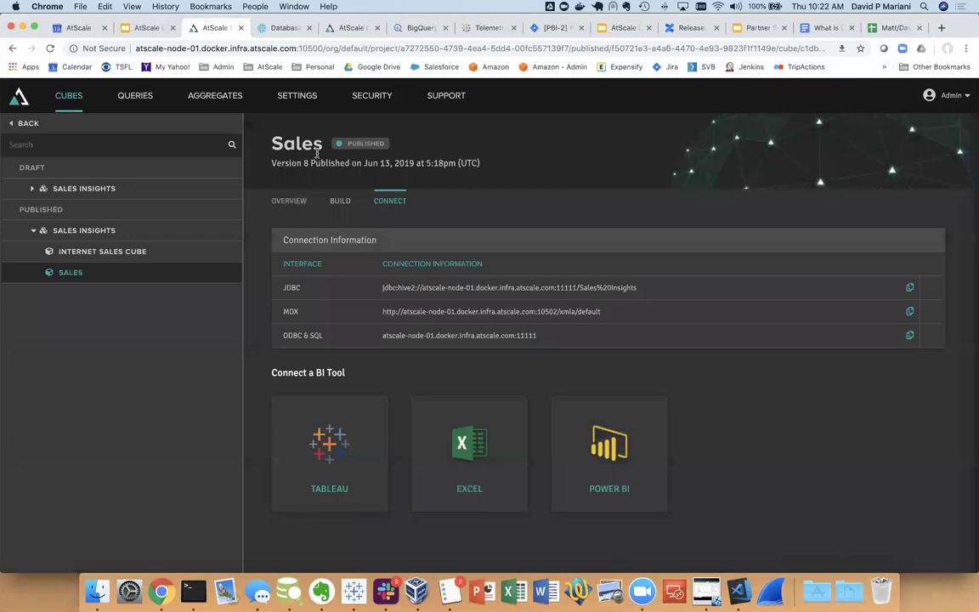
left_click(136, 96)
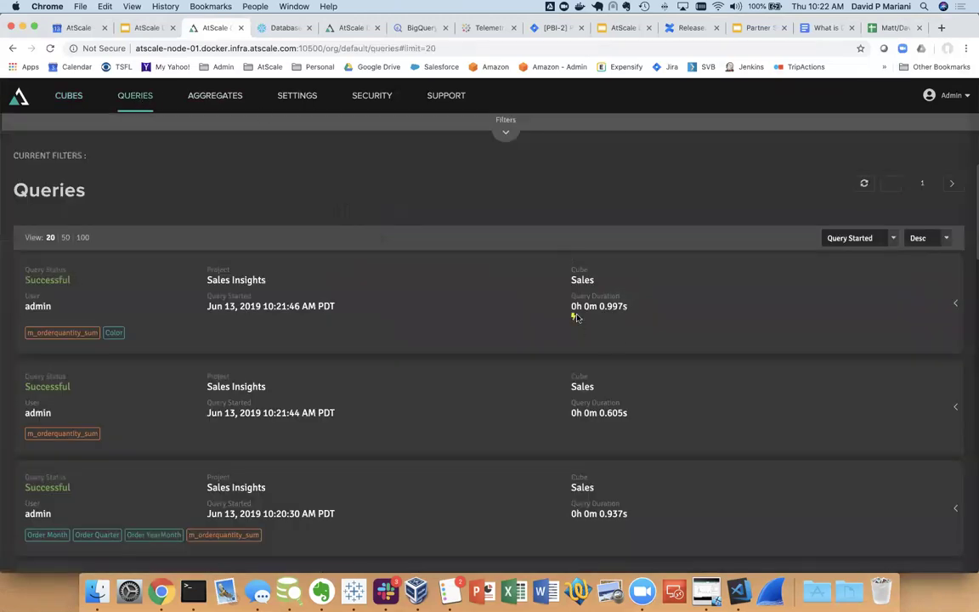
left_click(505, 132)
left_click(283, 146)
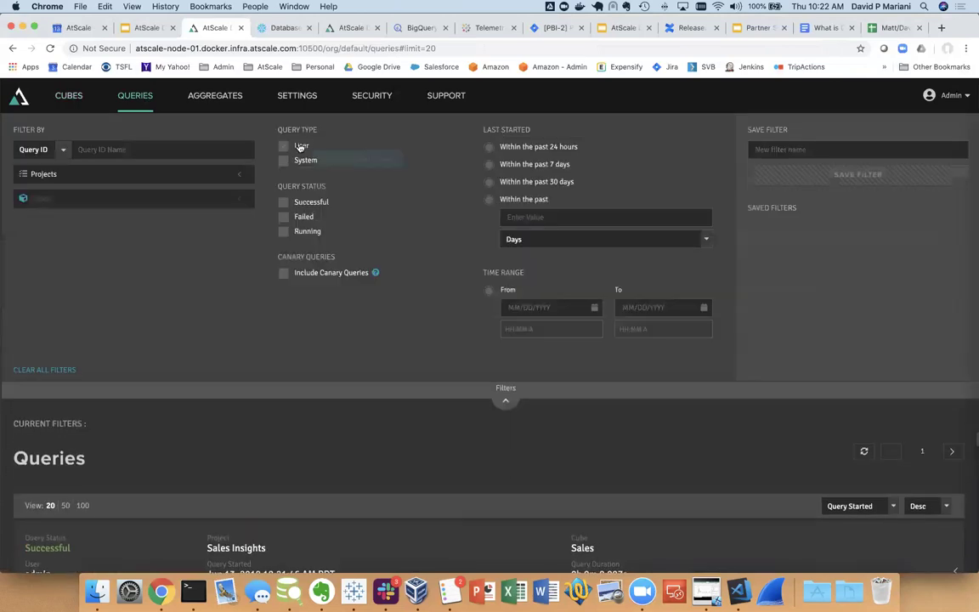
left_click(505, 400)
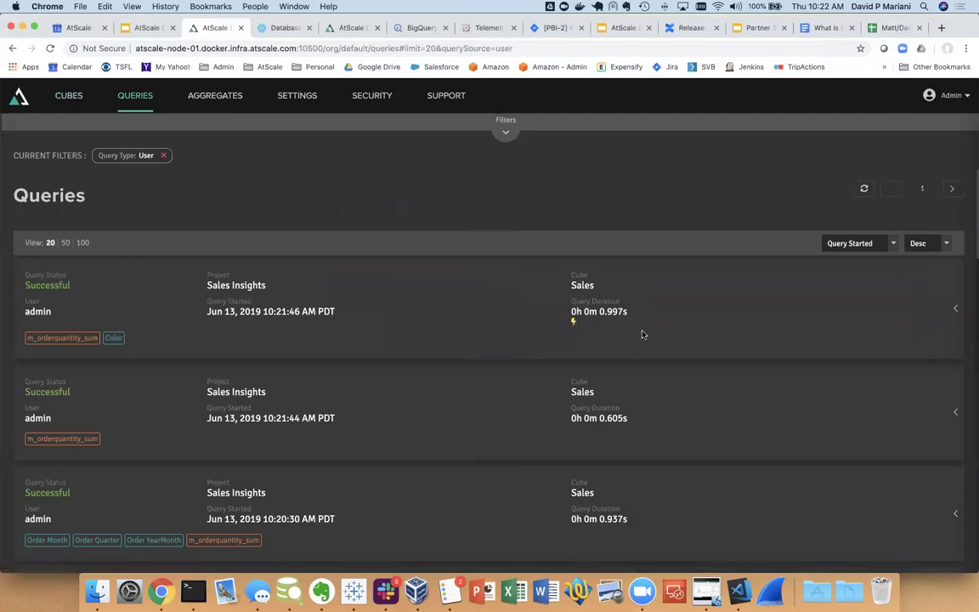
Expand the 10:20:07 Color query's timing breakdown and highlight its inbound SQL
scroll(694, 350, "down", 5)
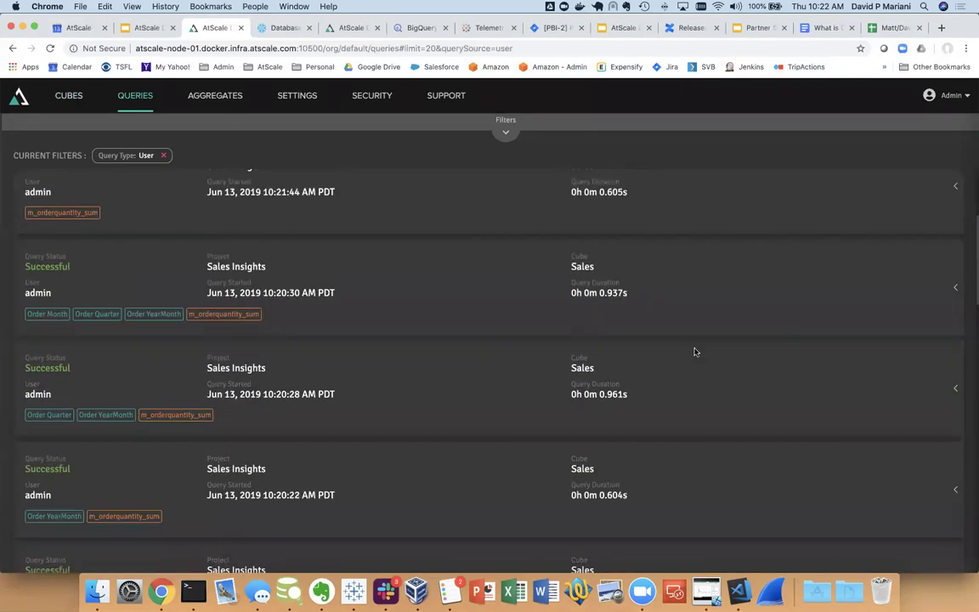
scroll(694, 351, "down", 3)
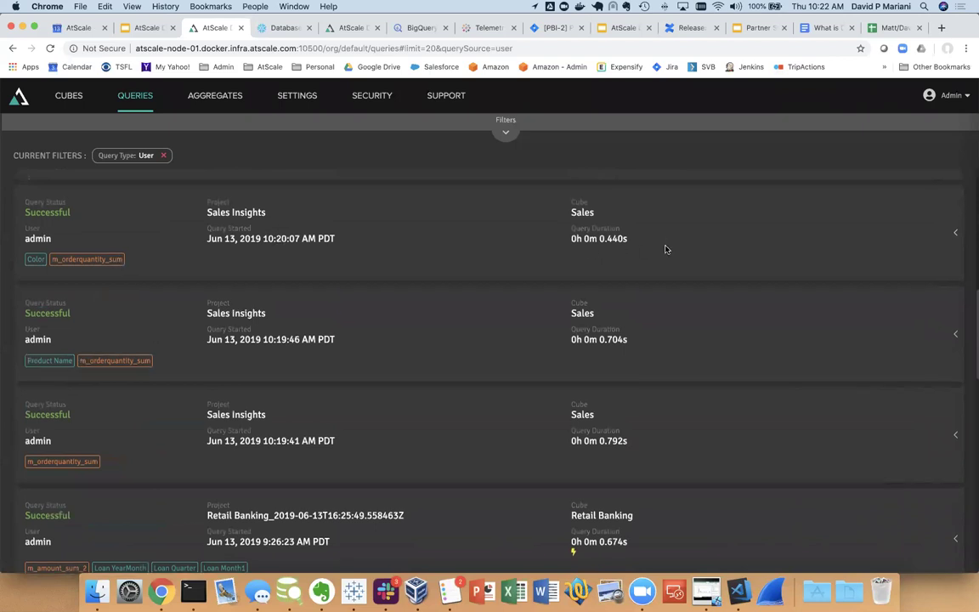
left_click(948, 250)
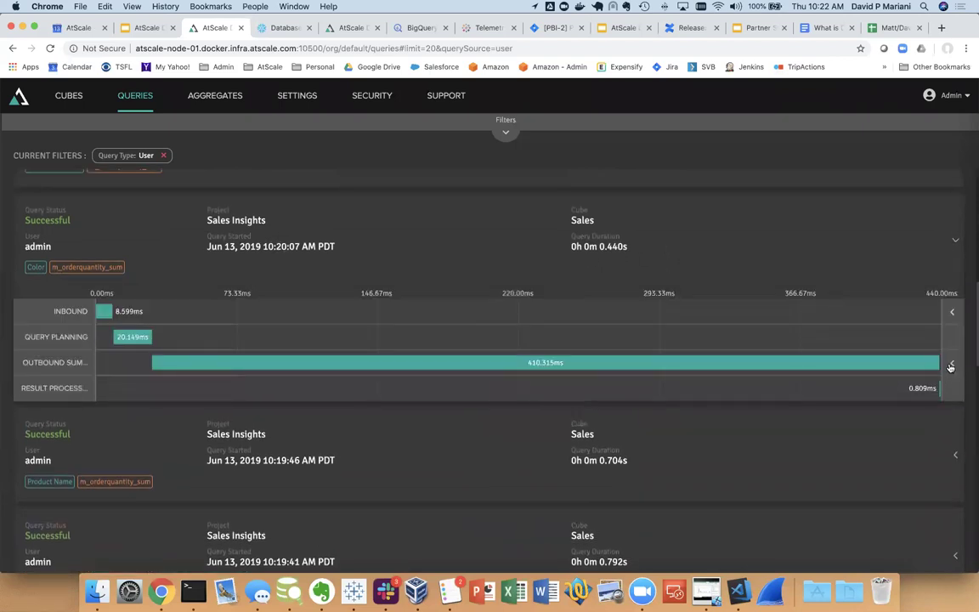
left_click(952, 363)
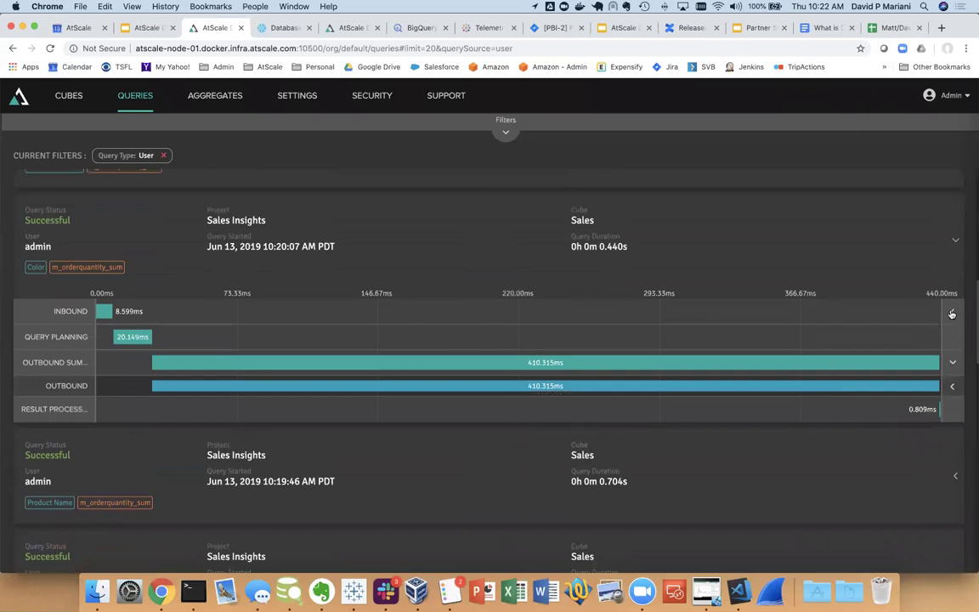
left_click(952, 313)
left_click_drag(148, 417, 101, 353)
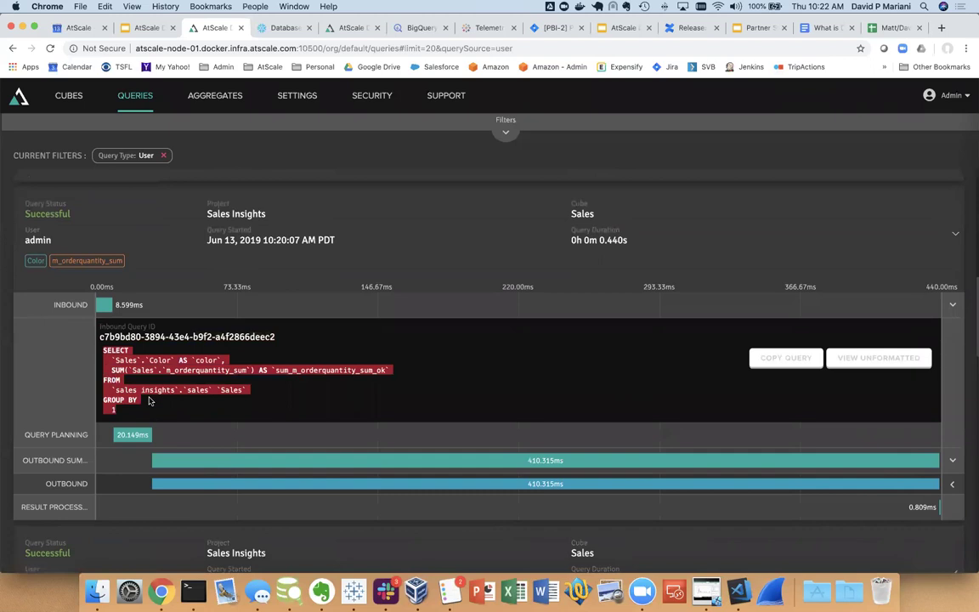
Expand the outbound step's SQL and highlight the 'No aggregates used' note
scroll(250, 370, "down", 3)
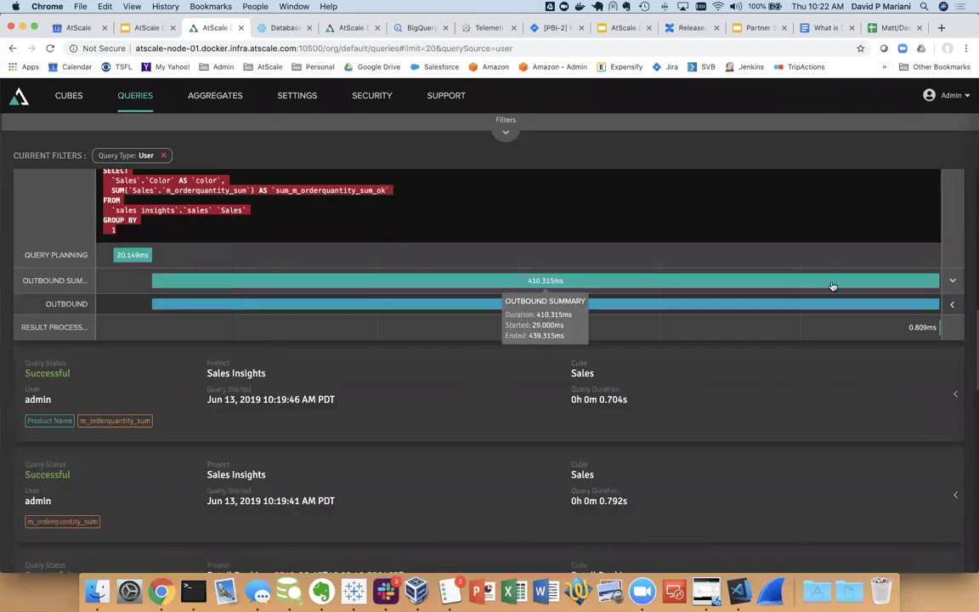
left_click(955, 304)
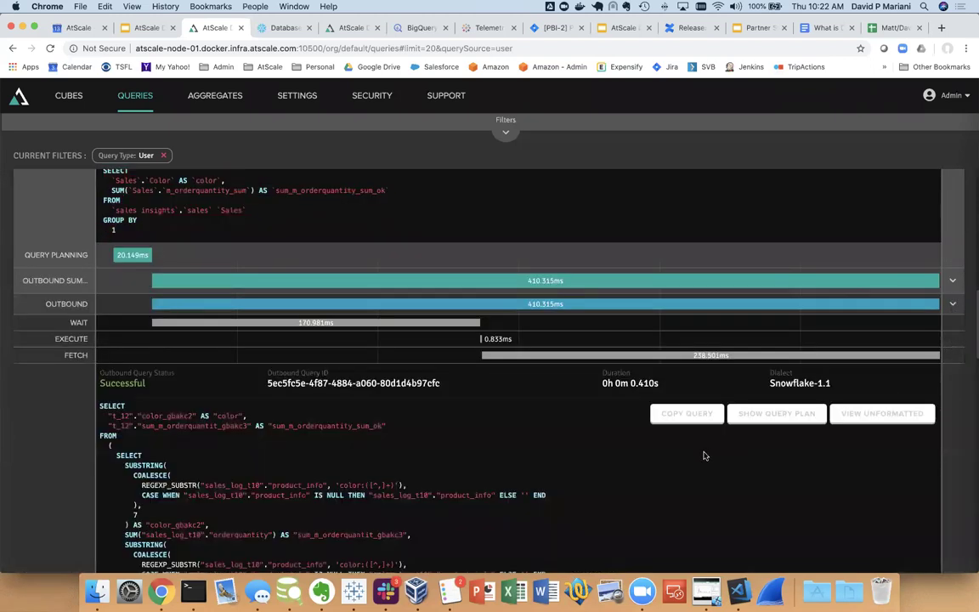
scroll(703, 455, "down", 1)
scroll(703, 455, "down", 2)
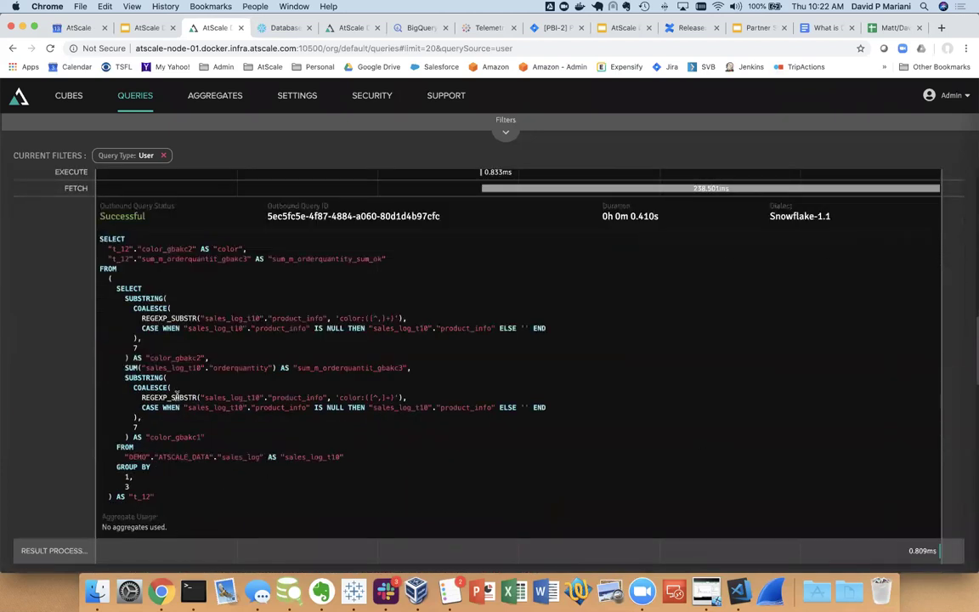
left_click_drag(169, 527, 89, 467)
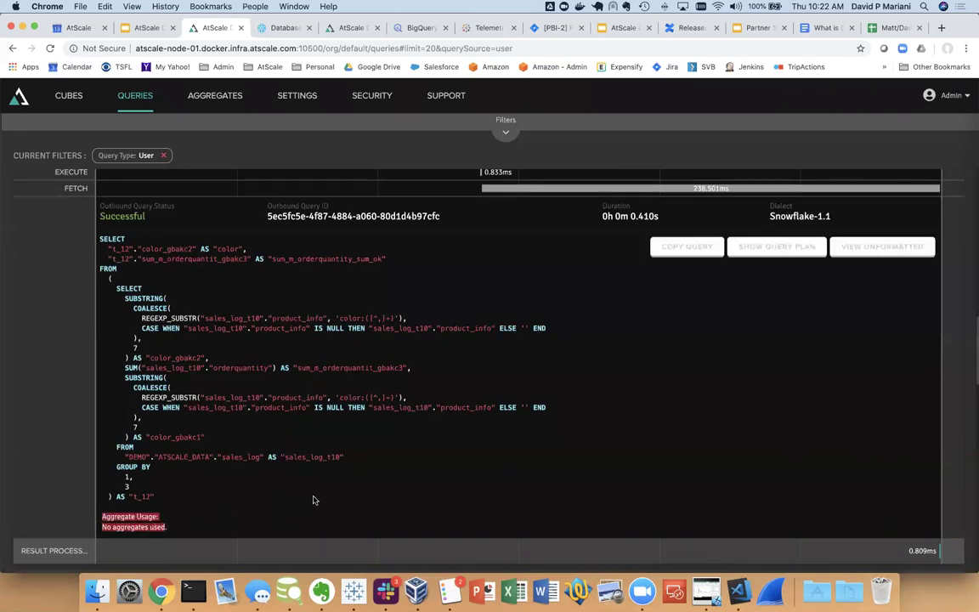
scroll(315, 500, "up", 15)
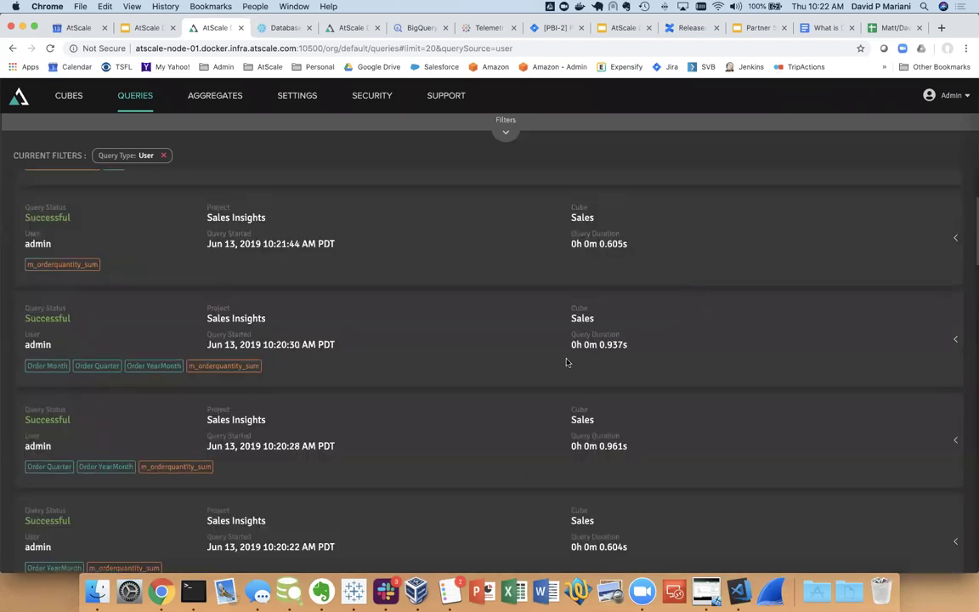
scroll(715, 287, "up", 3)
Expand the newest query and highlight its full inbound MDX text
left_click(956, 309)
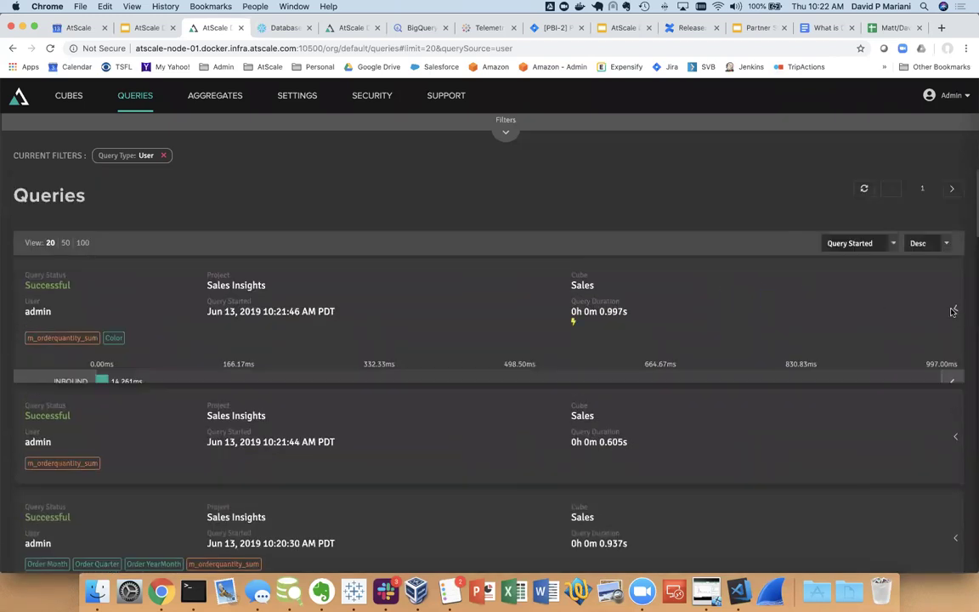
left_click(952, 381)
scroll(640, 463, "down", 5)
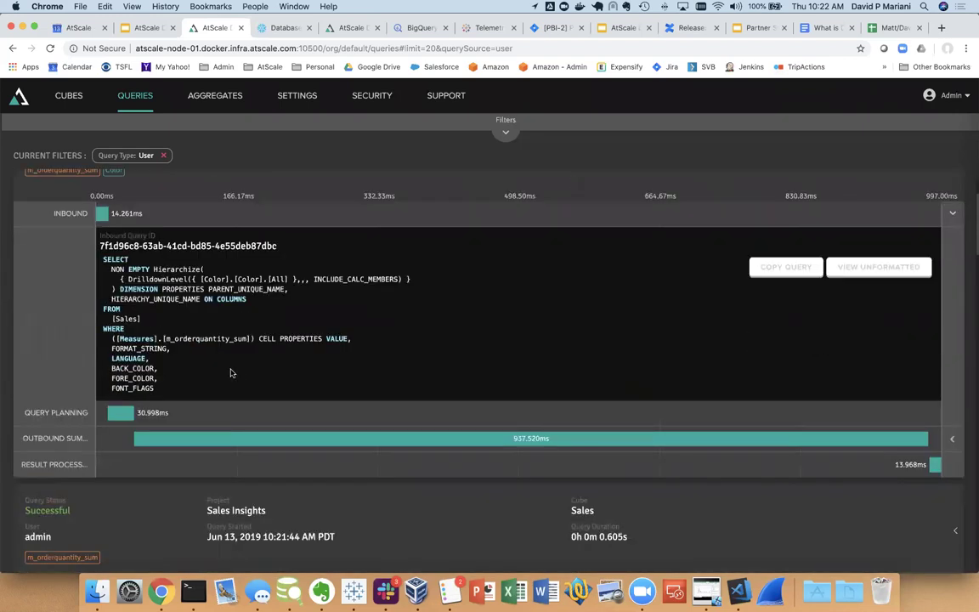
left_click_drag(194, 387, 92, 240)
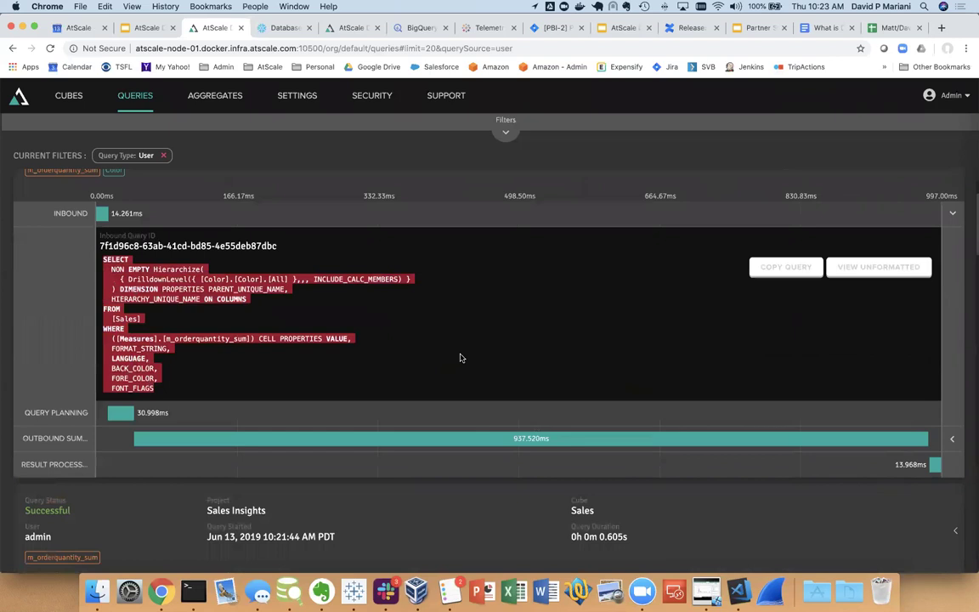
scroll(460, 358, "down", 2)
Expand the first outbound query to show Snowflake SQL reading DEMO.AGGREGATES, with two aggregates used
left_click(841, 385)
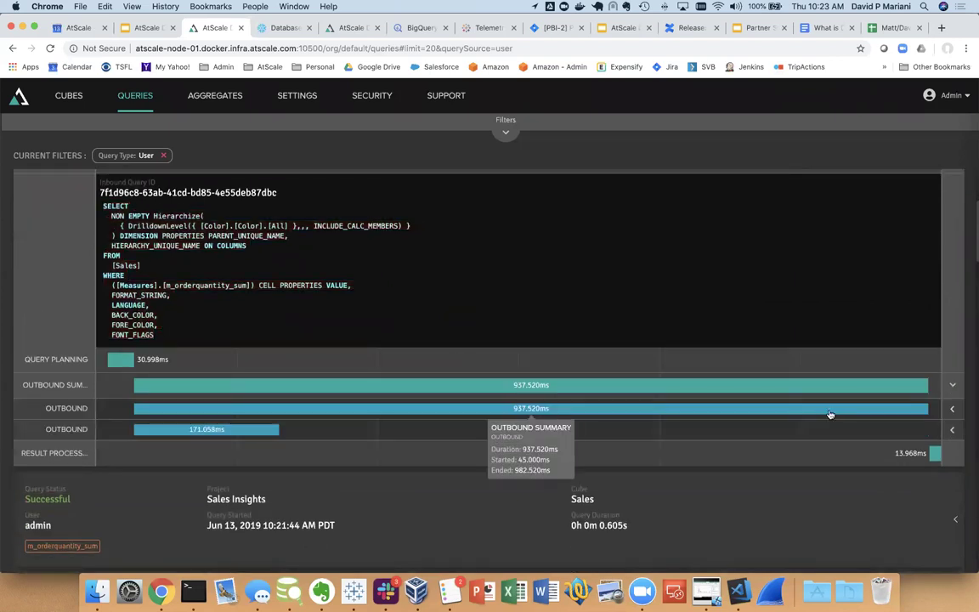
scroll(831, 414, "down", 2)
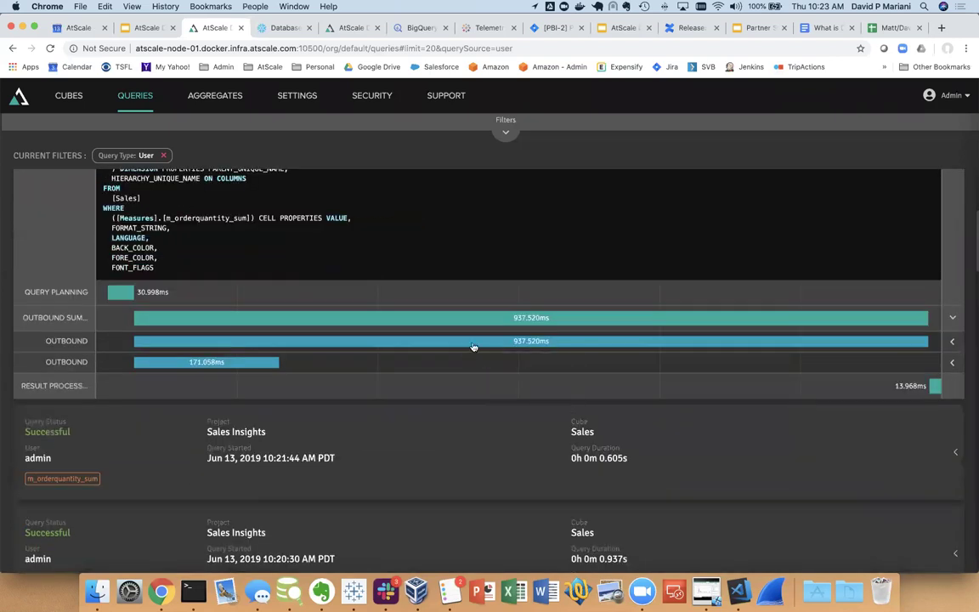
mouse_move(474, 347)
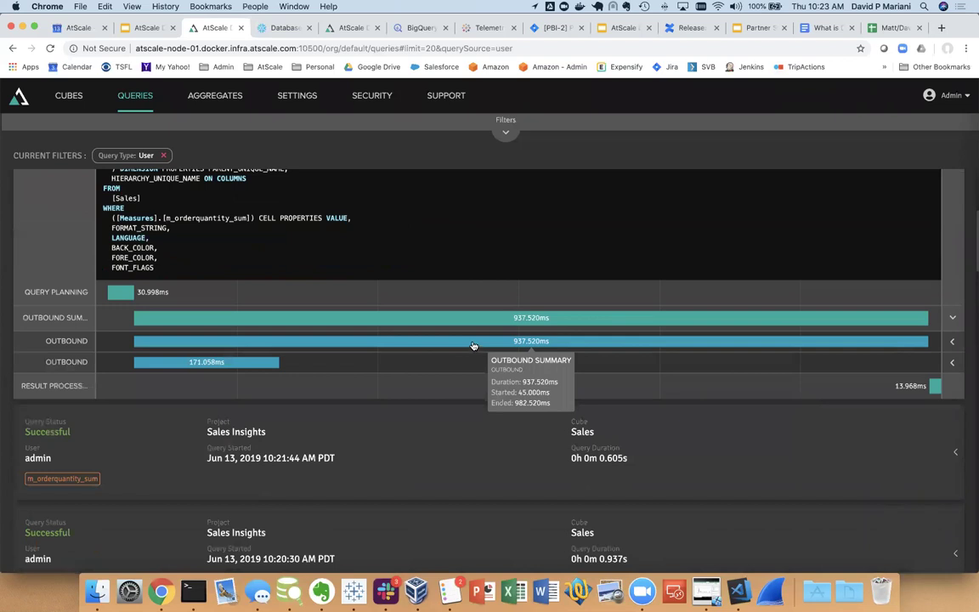
left_click(952, 344)
scroll(688, 418, "down", 2)
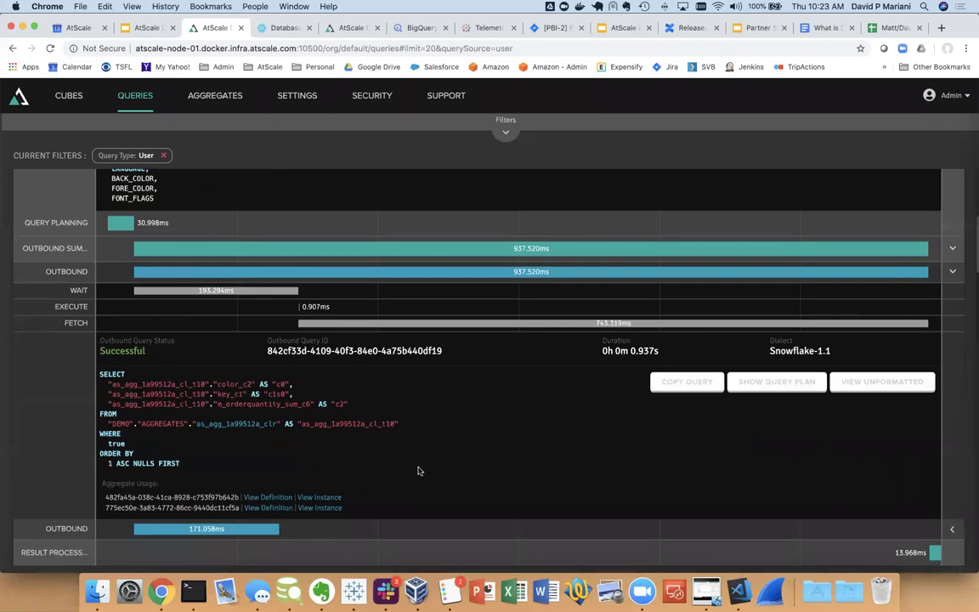
mouse_move(108, 381)
Review the first aggregate's definition (1 row, 2 utilizations), then return to the Welcome page
left_click(268, 498)
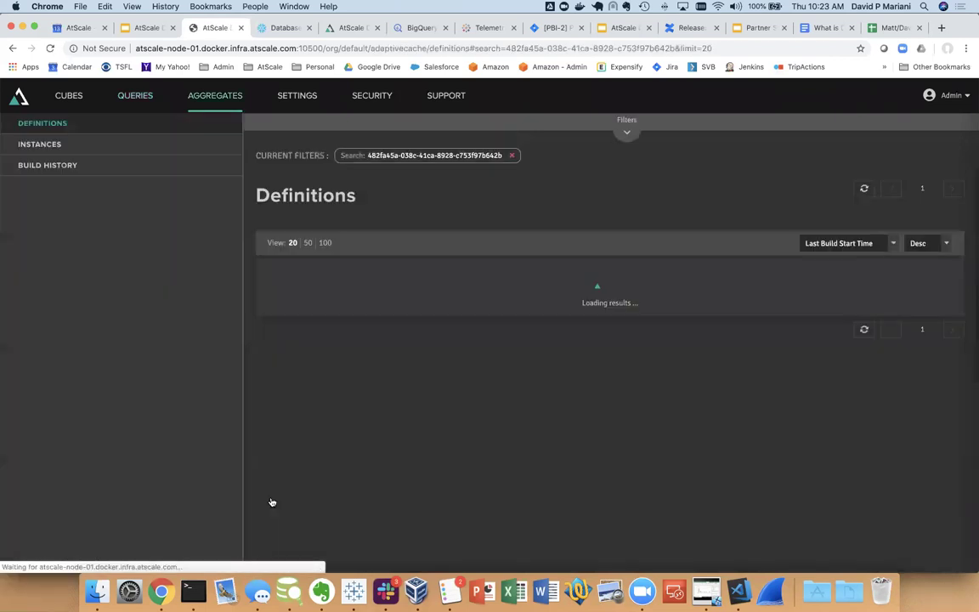
left_click(955, 296)
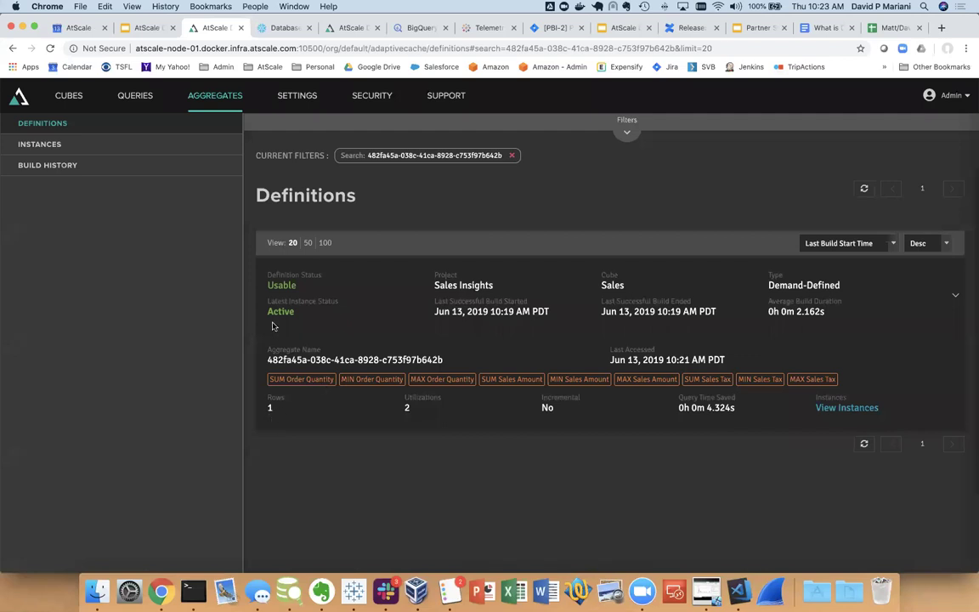
left_click(20, 93)
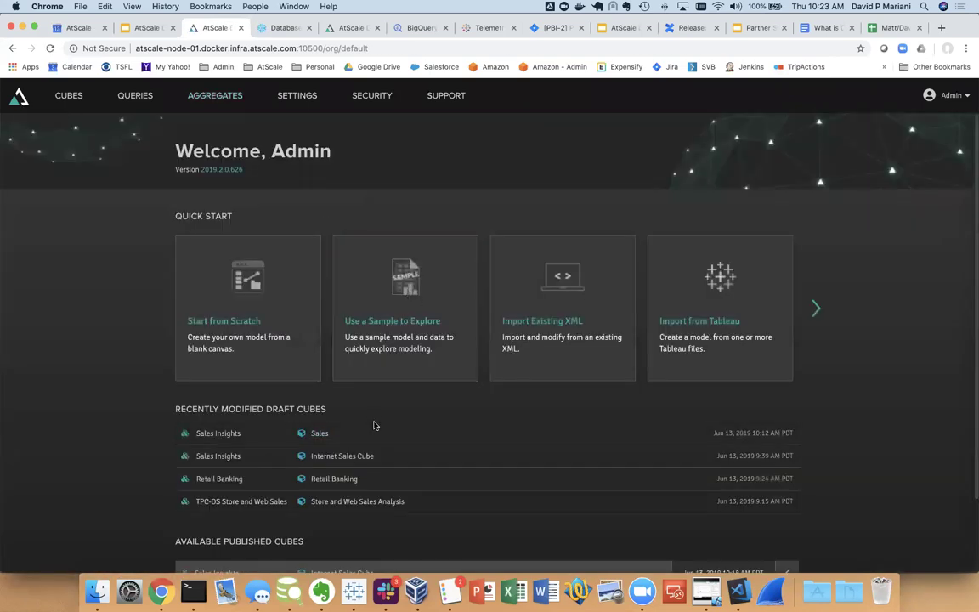
In the Sales cube, map product_info to add a new style column
left_click(320, 434)
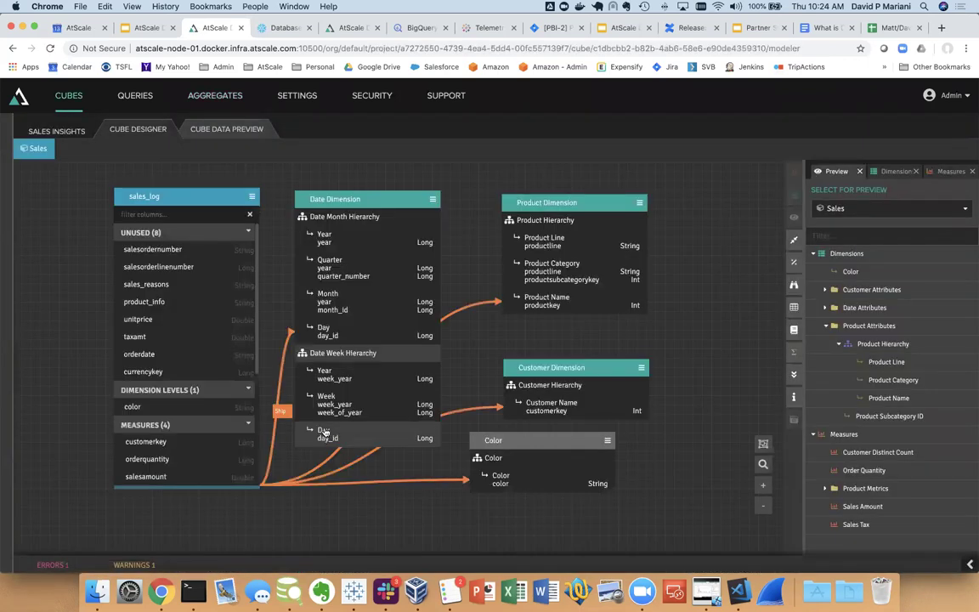
mouse_move(255, 299)
left_mouse_down()
mouse_move(247, 327)
mouse_move(239, 305)
left_mouse_up()
left_click(239, 305)
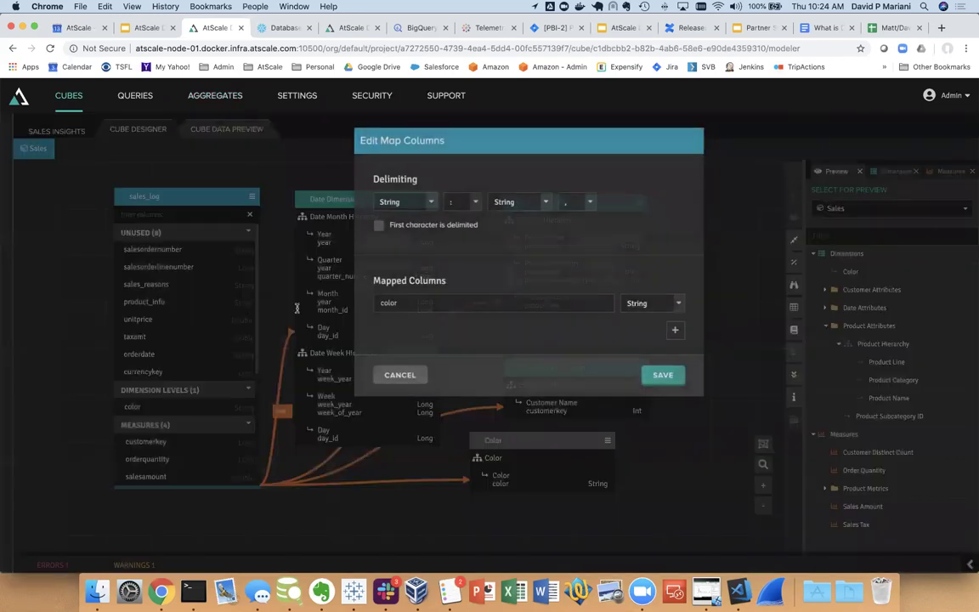
left_click(673, 330)
left_click(538, 330)
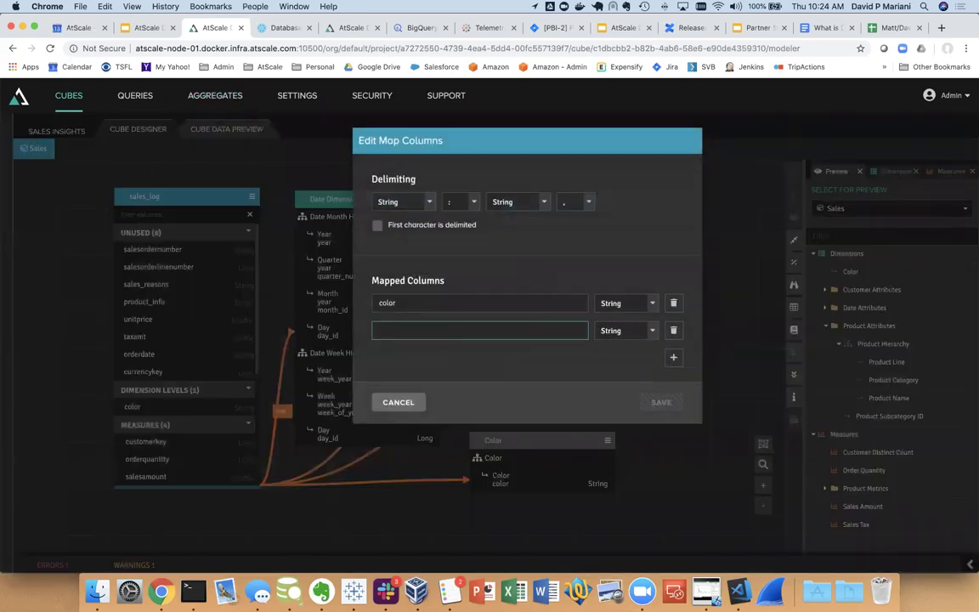
type("sty")
left_click(661, 402)
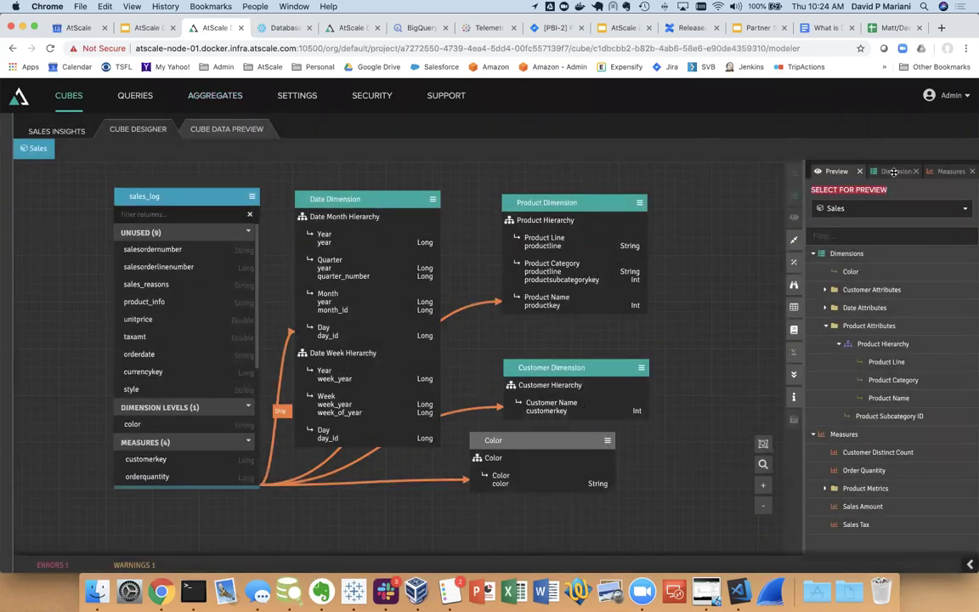
Turn the style column into a Style dimension placed next to sales_log
left_click(894, 171)
left_click_drag(130, 389, 834, 330)
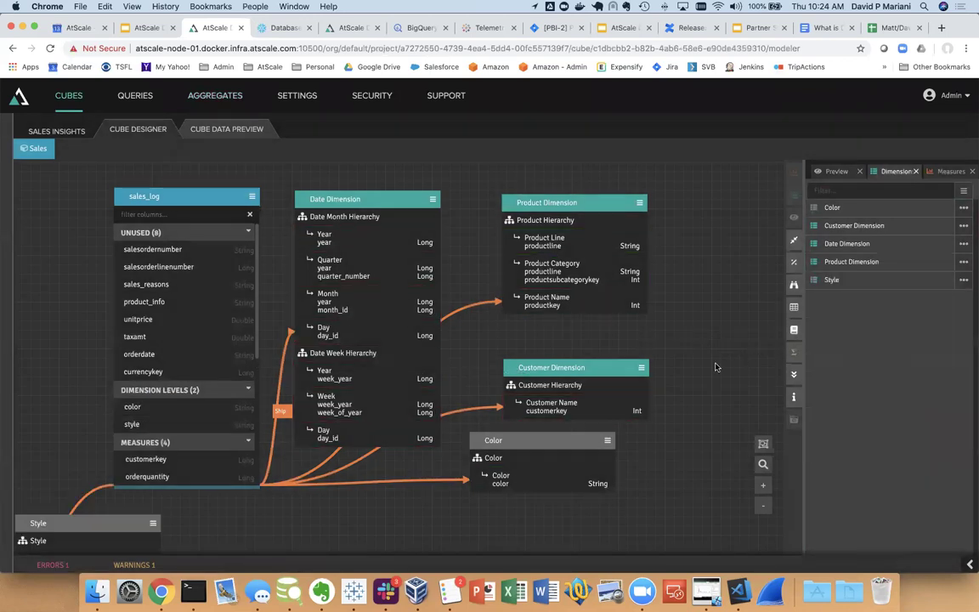
left_click_drag(134, 524, 376, 493)
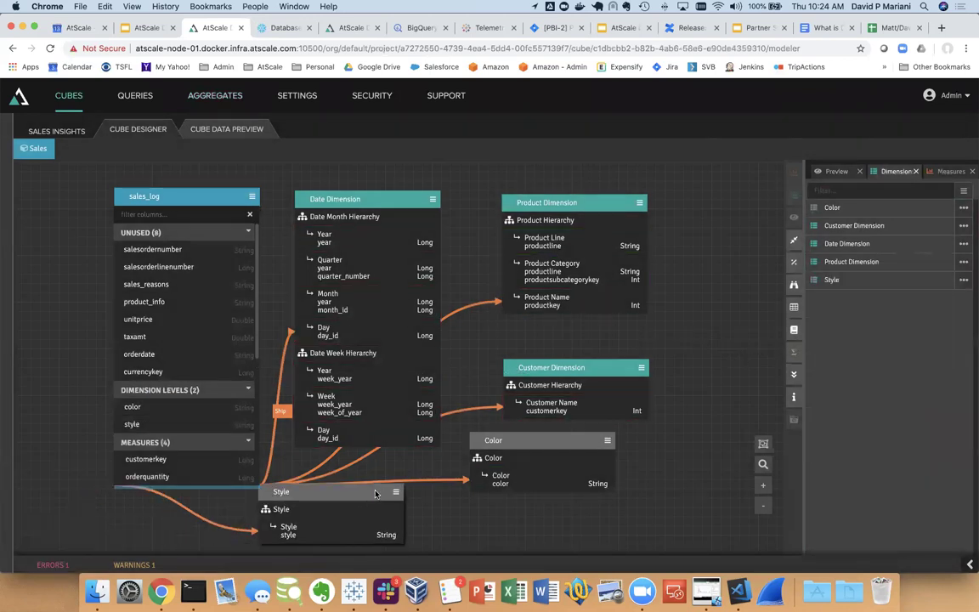
Publish the Sales Insights project
left_click(52, 131)
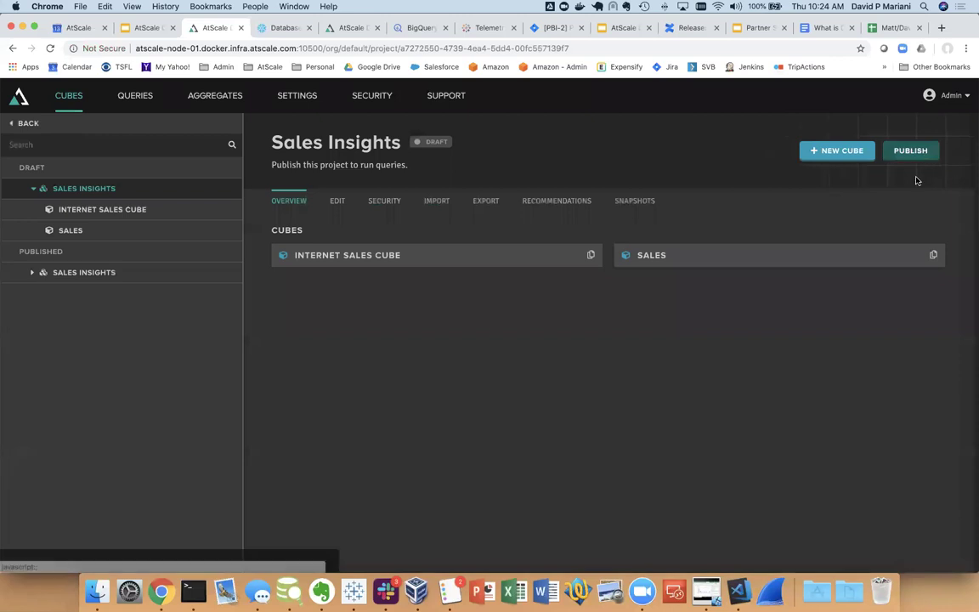
left_click(910, 152)
left_click(693, 486)
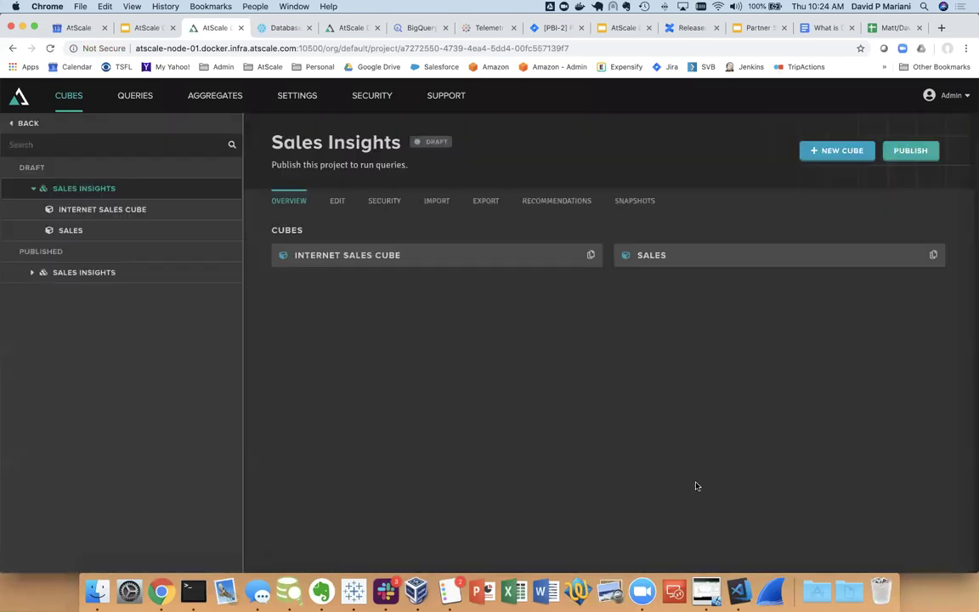
left_click(353, 591)
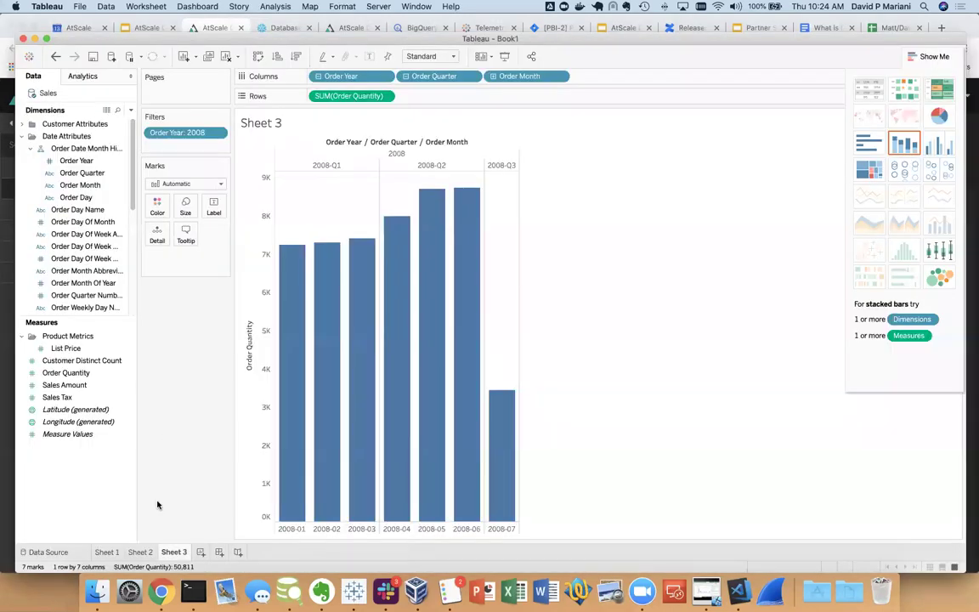
On Sheet 2, refresh the Sales data source to pick up the new Style field
left_click(138, 553)
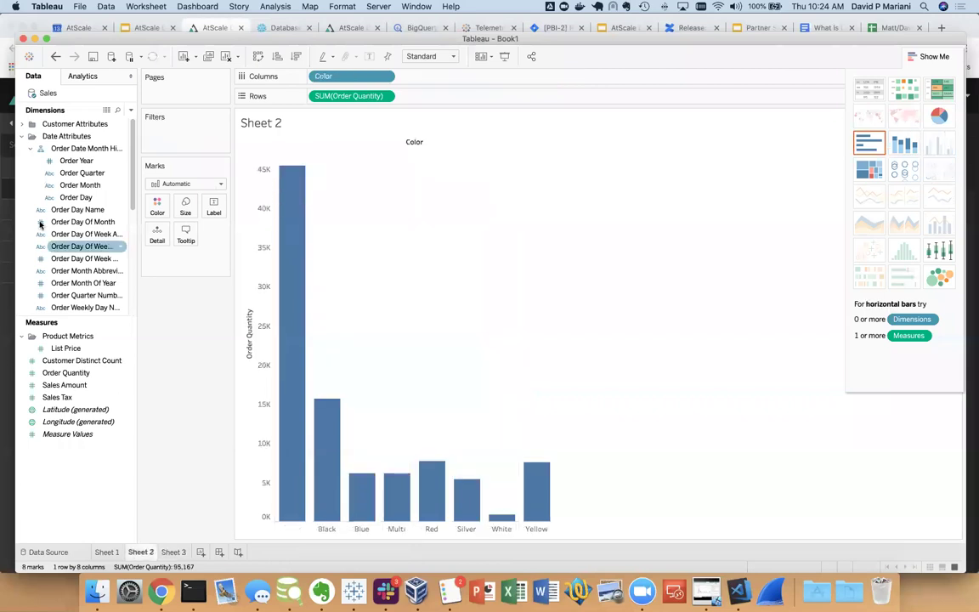
left_click(21, 136)
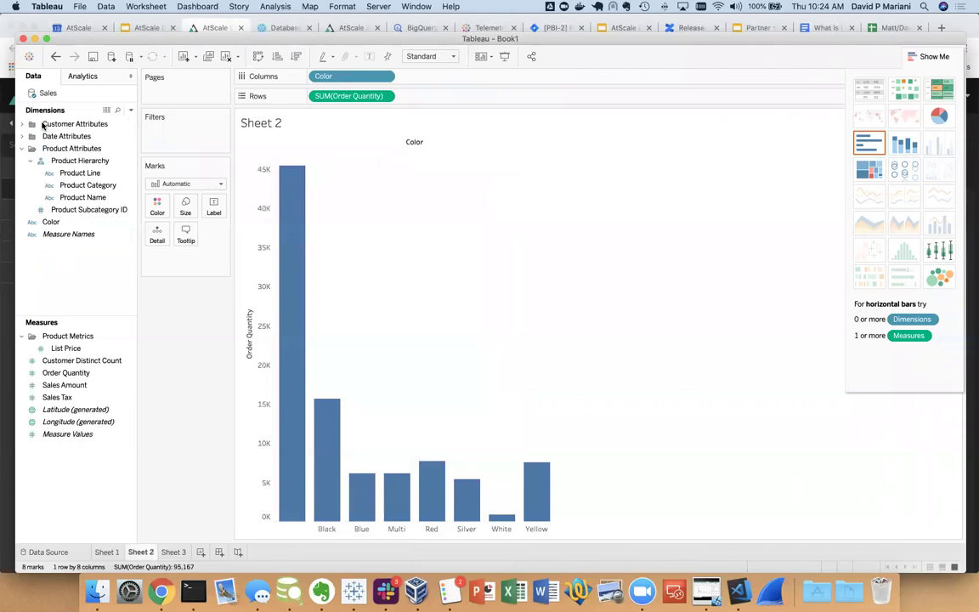
right_click(50, 95)
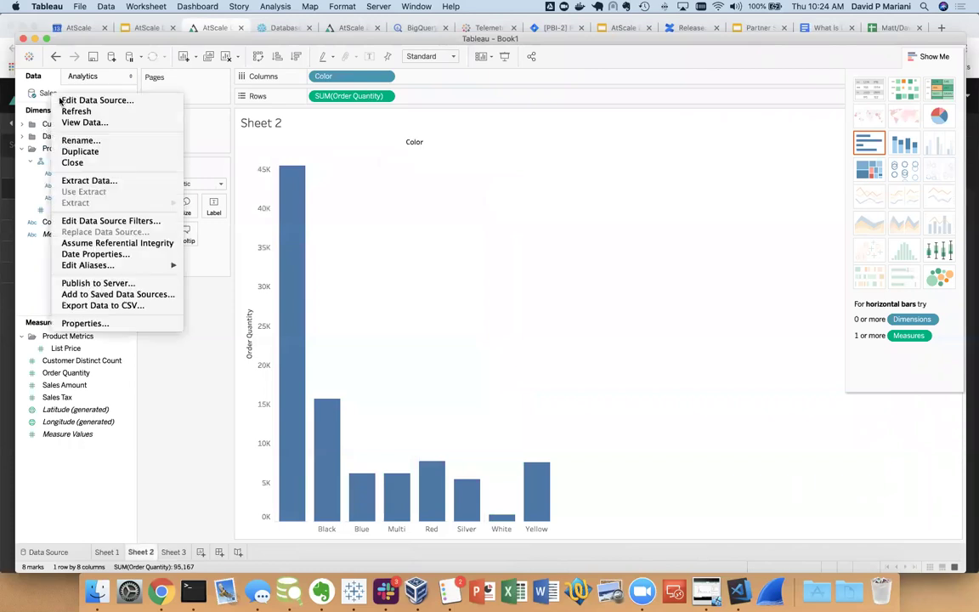
left_click(61, 108)
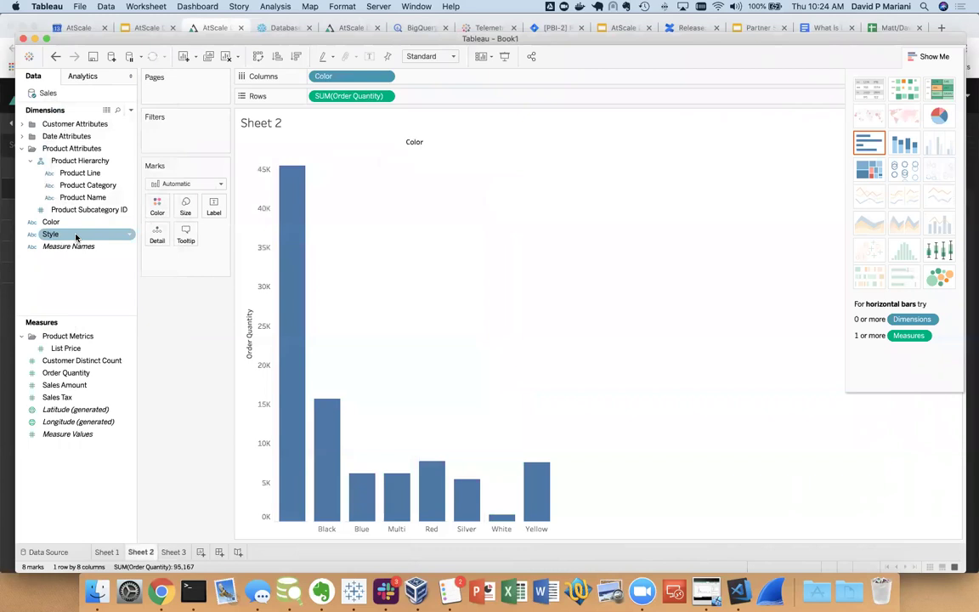
Make a Style treemap without its largest mark, then quit Tableau without saving
left_click(76, 236)
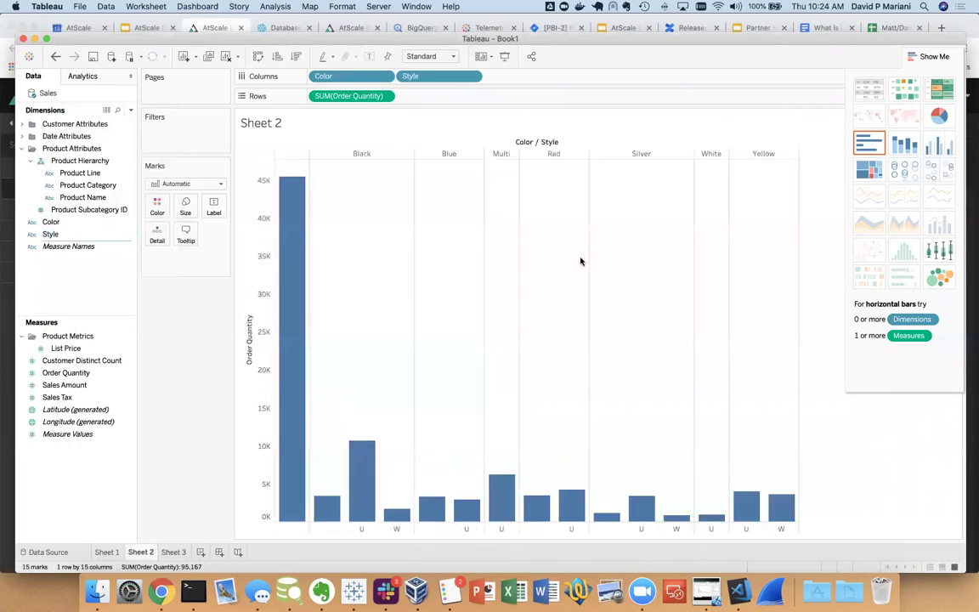
left_click(864, 173)
right_click(367, 304)
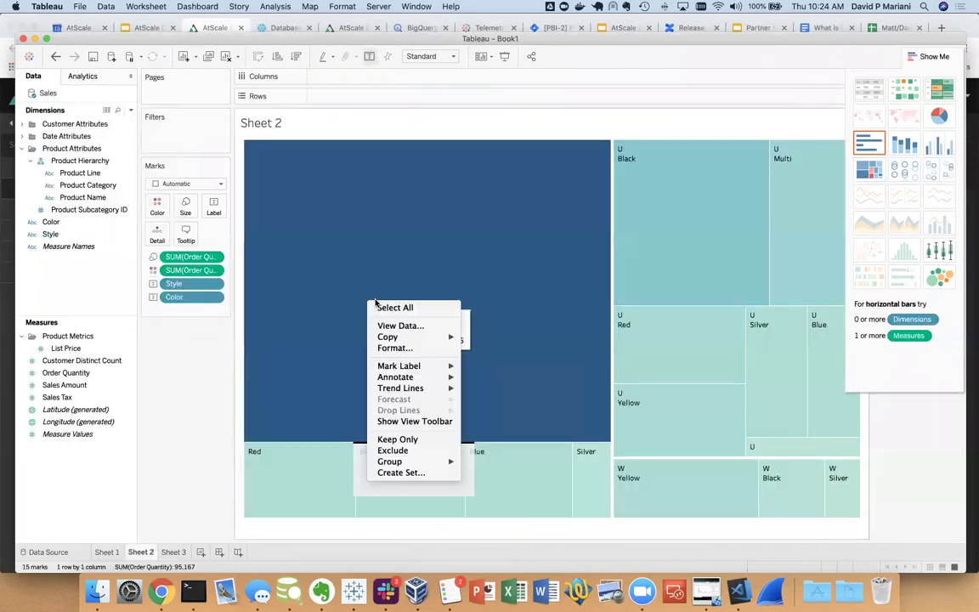
left_click(407, 451)
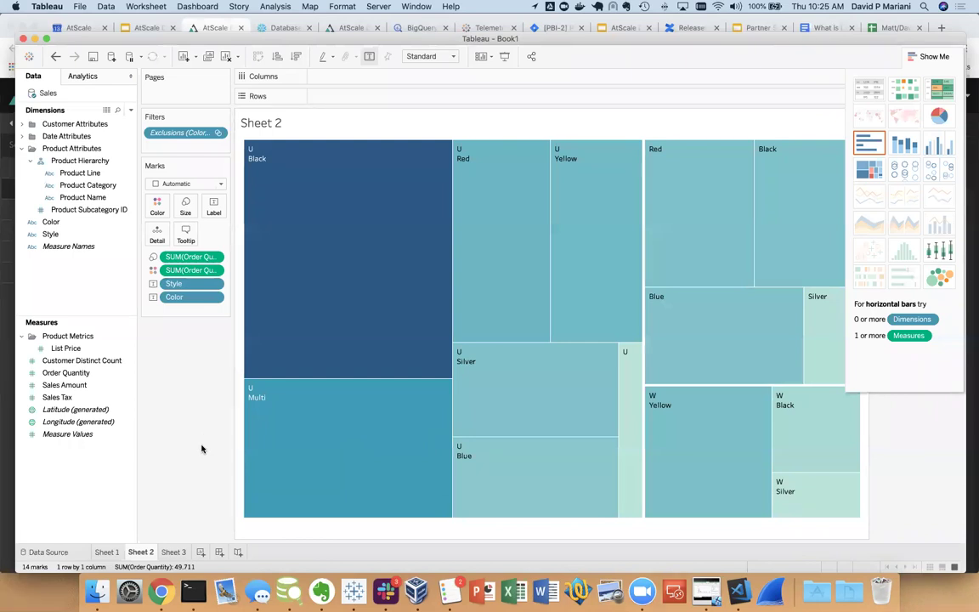
left_click(23, 39)
left_click(458, 318)
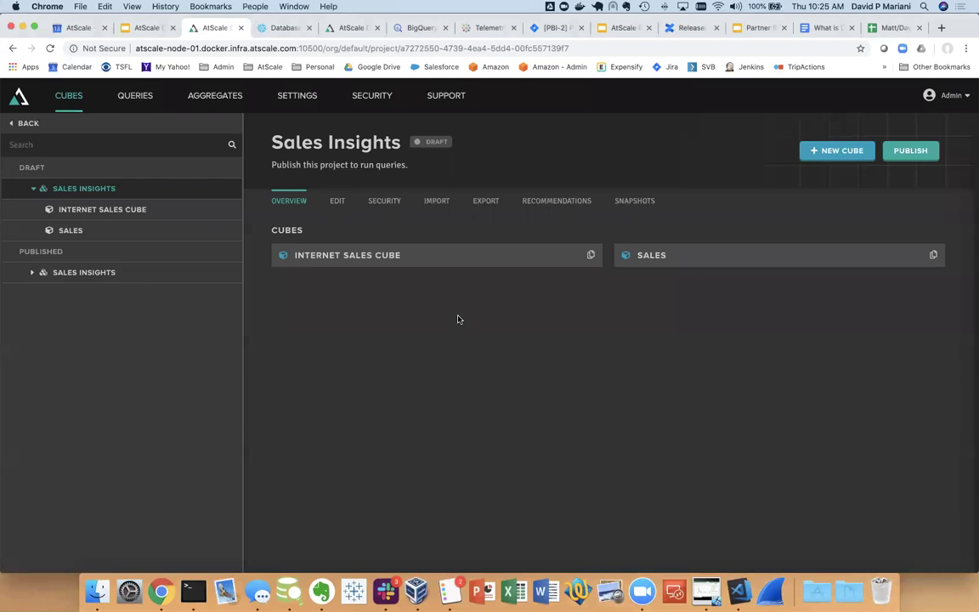
left_click(281, 28)
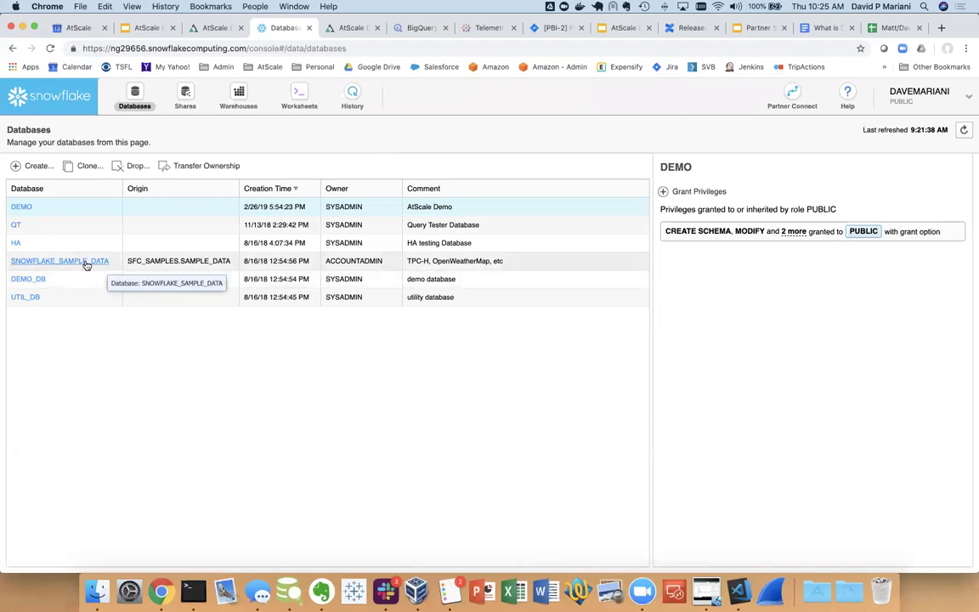
left_click(85, 262)
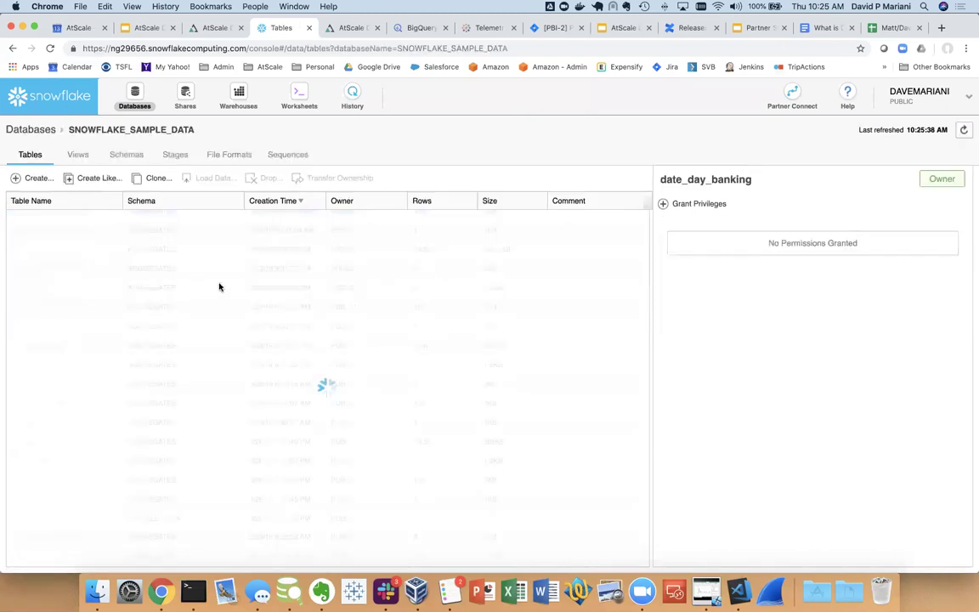
scroll(176, 255, "up", 3)
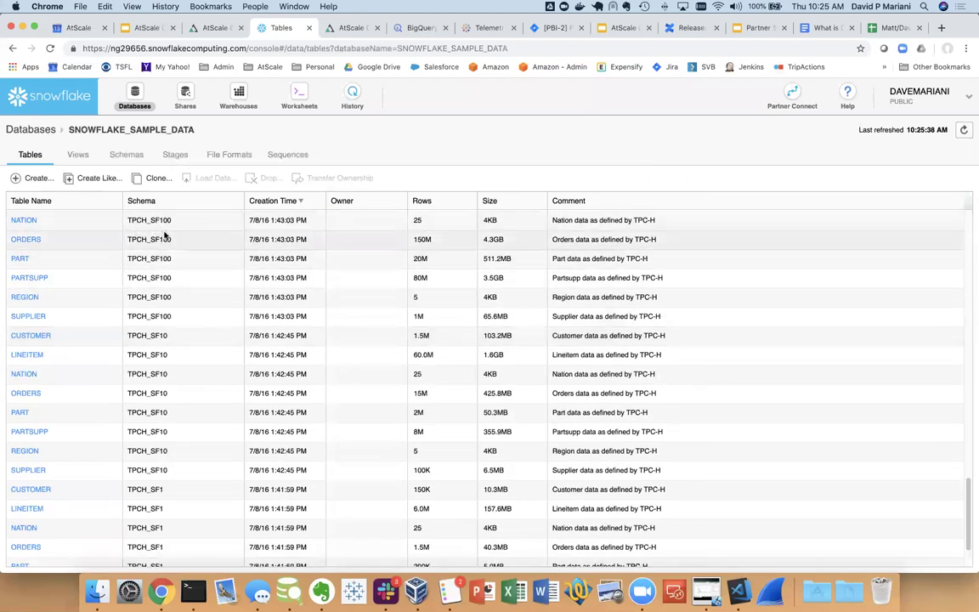
scroll(167, 238, "up", 1)
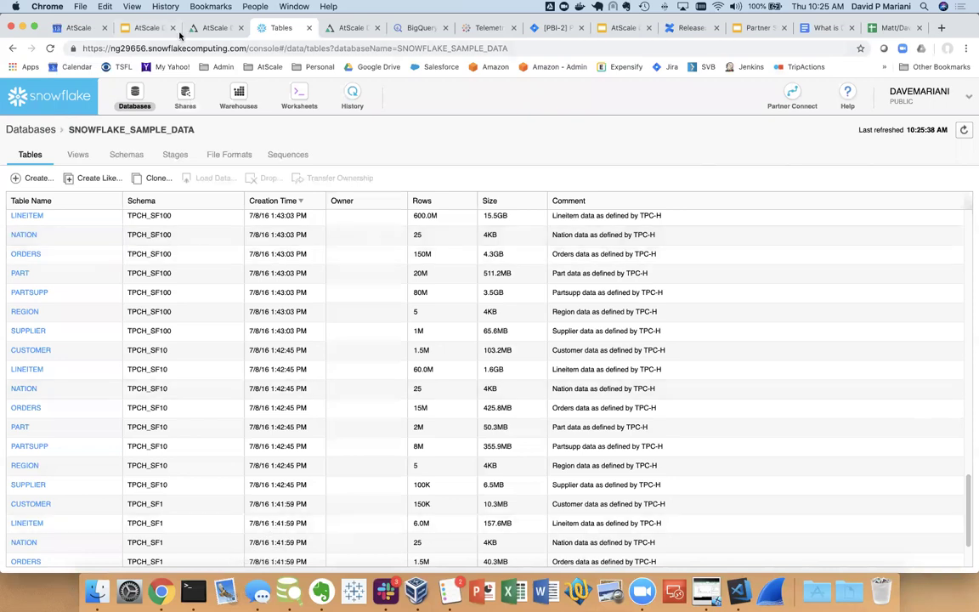
left_click(214, 29)
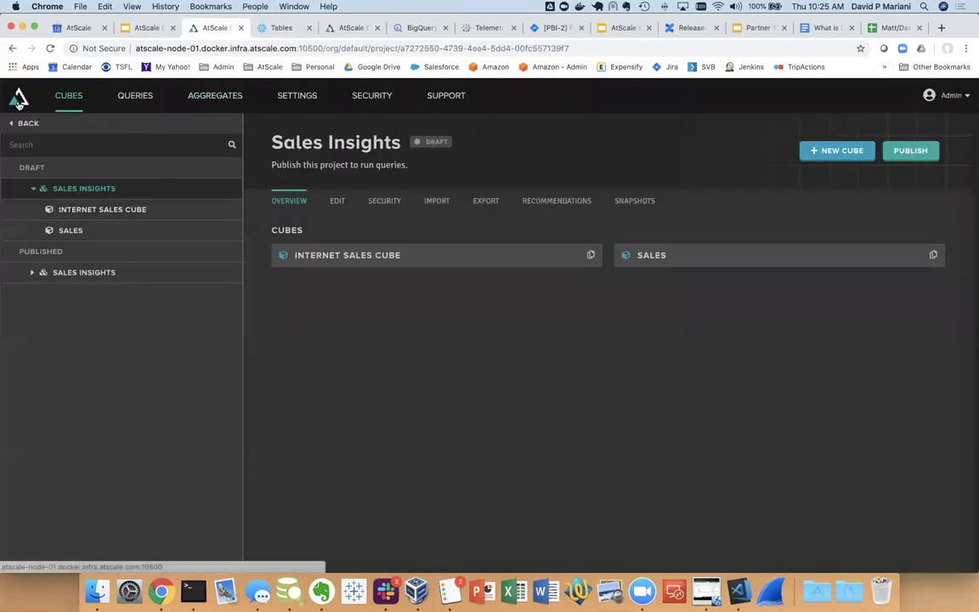
Open the Store and Web Sales Analysis cube from home and expand Fulfillment in the preview
left_click(18, 100)
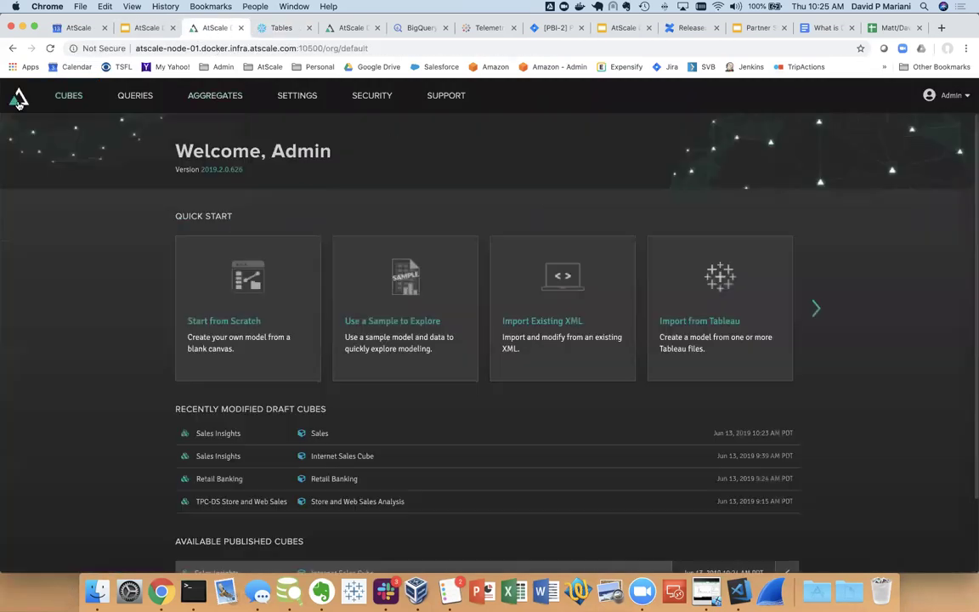
left_click(344, 502)
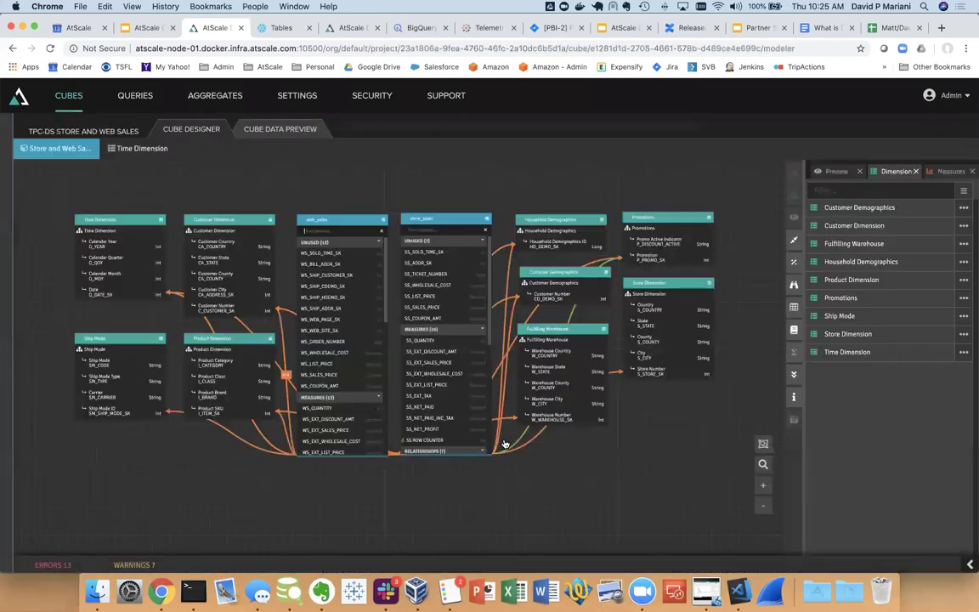
scroll(562, 488, "up", 5)
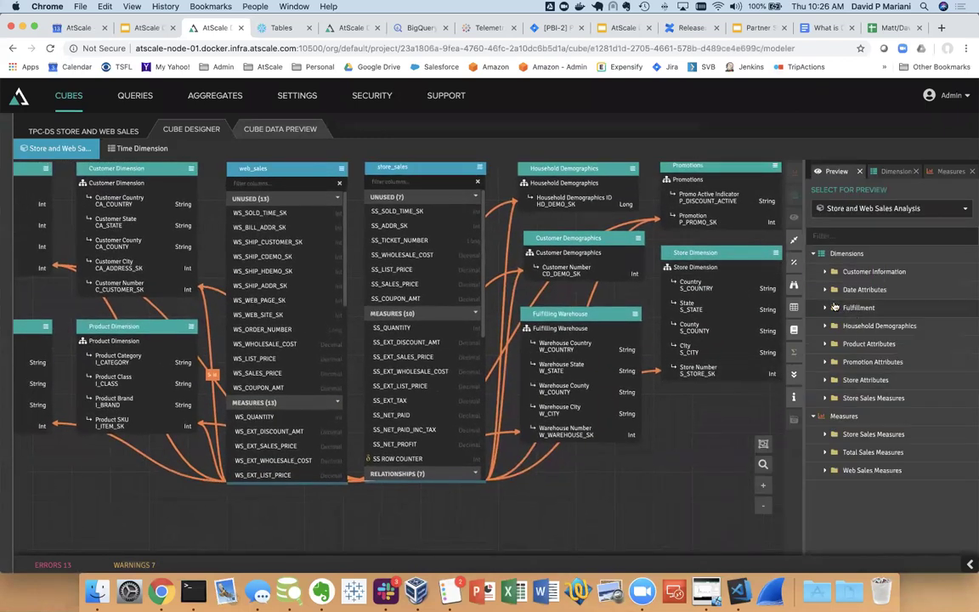
left_click(826, 308)
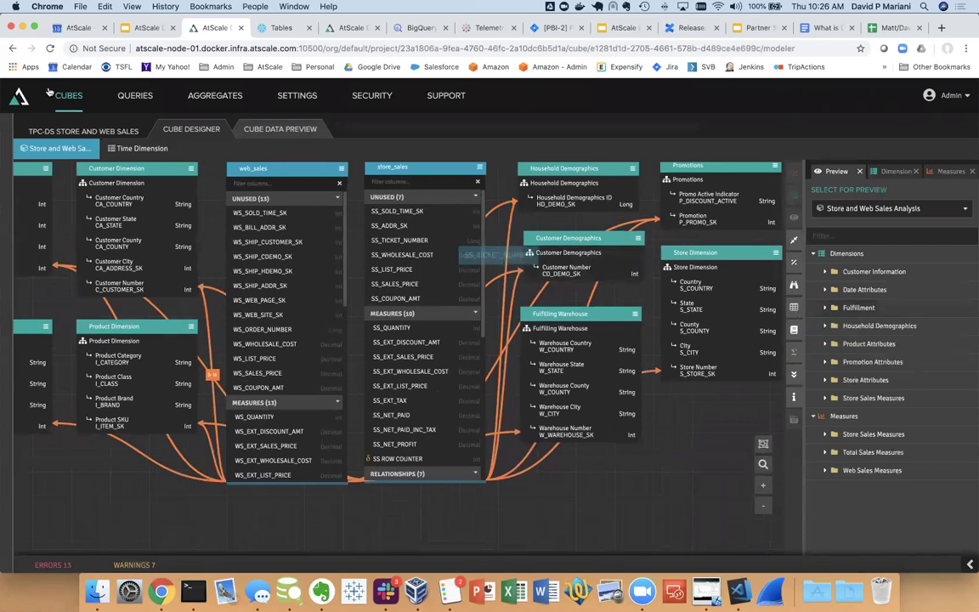
Download the Tableau TDS file for the published Store And Web Sales Analysis cube
left_click(66, 131)
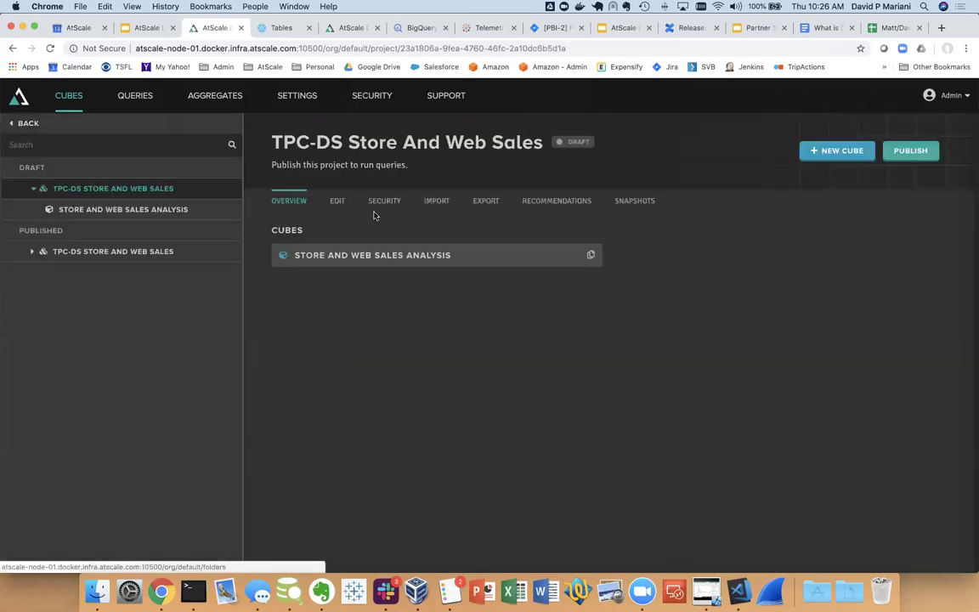
left_click(45, 255)
left_click(140, 274)
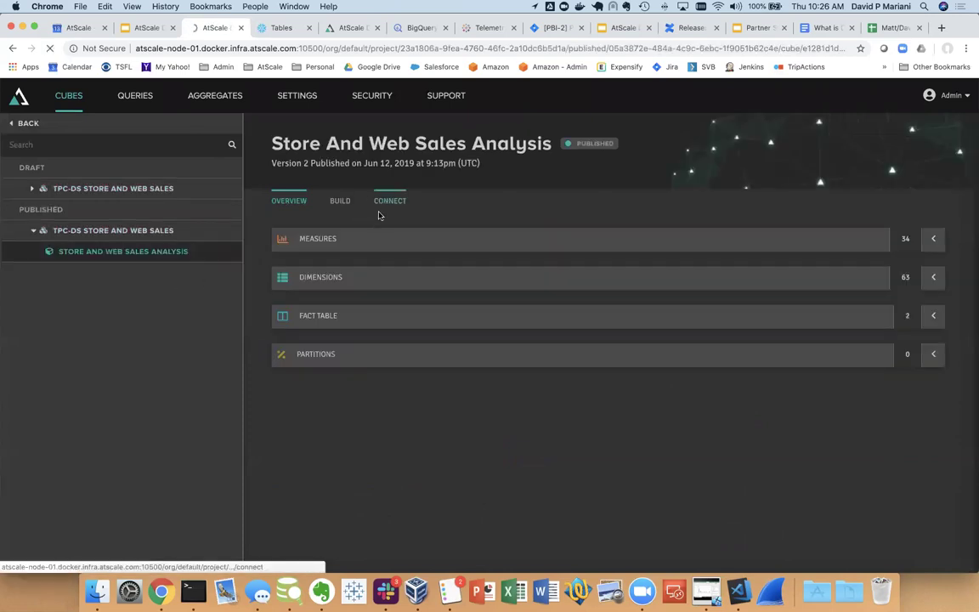
left_click(384, 202)
left_click(310, 403)
left_click(378, 377)
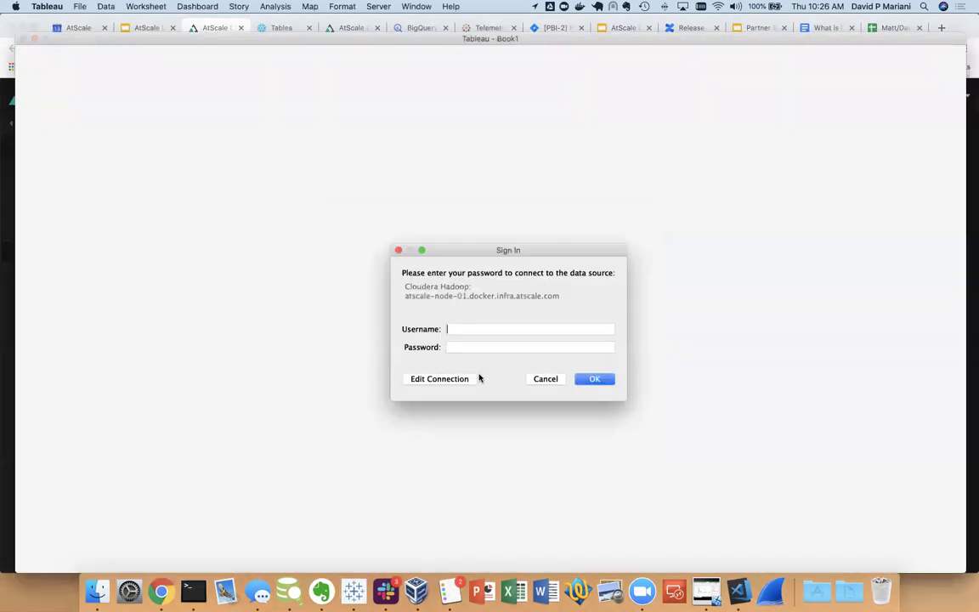
Sign in to the AtScale data source with the username and password
type("admin")
key("Tab")
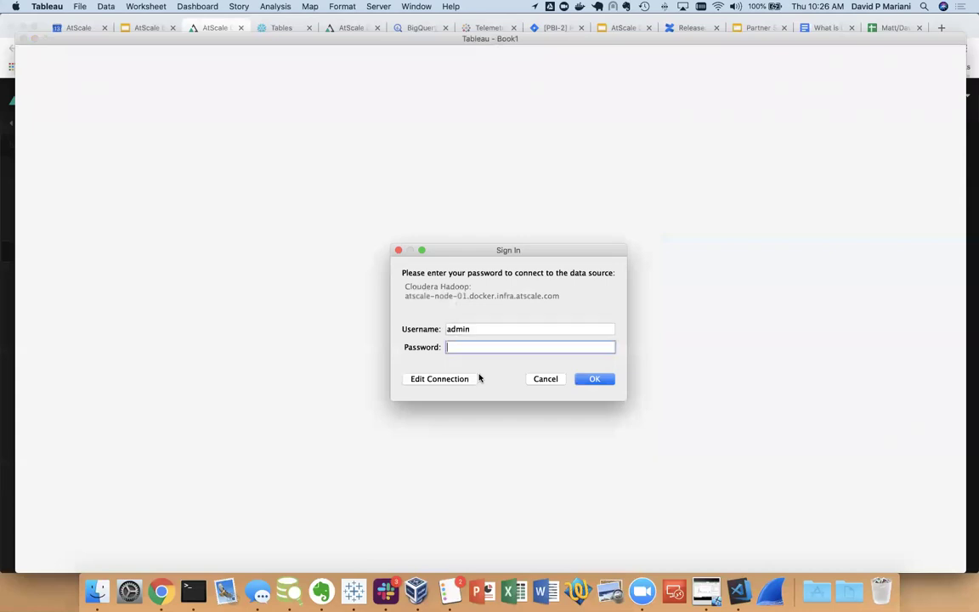
key("Return")
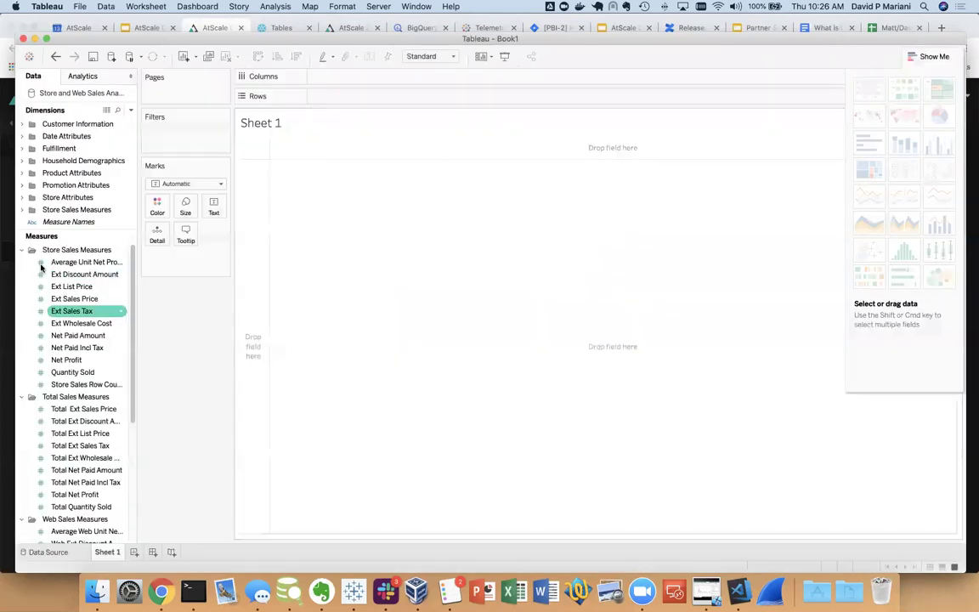
Tidy the Measures folders and chart Store Sales Row Counter, totalling 265,329,636,669
left_click(22, 250)
left_click(22, 263)
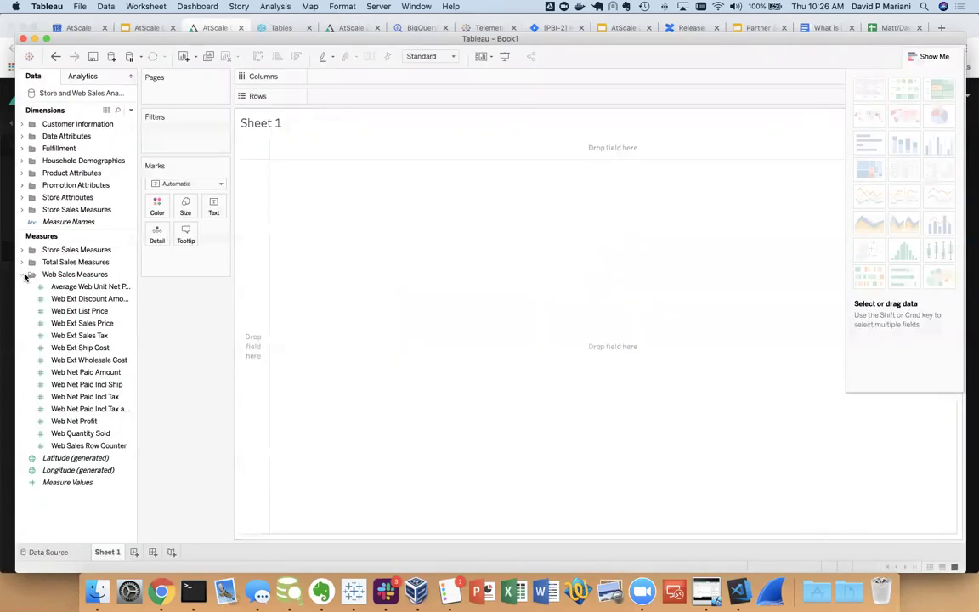
left_click(23, 275)
left_click(22, 250)
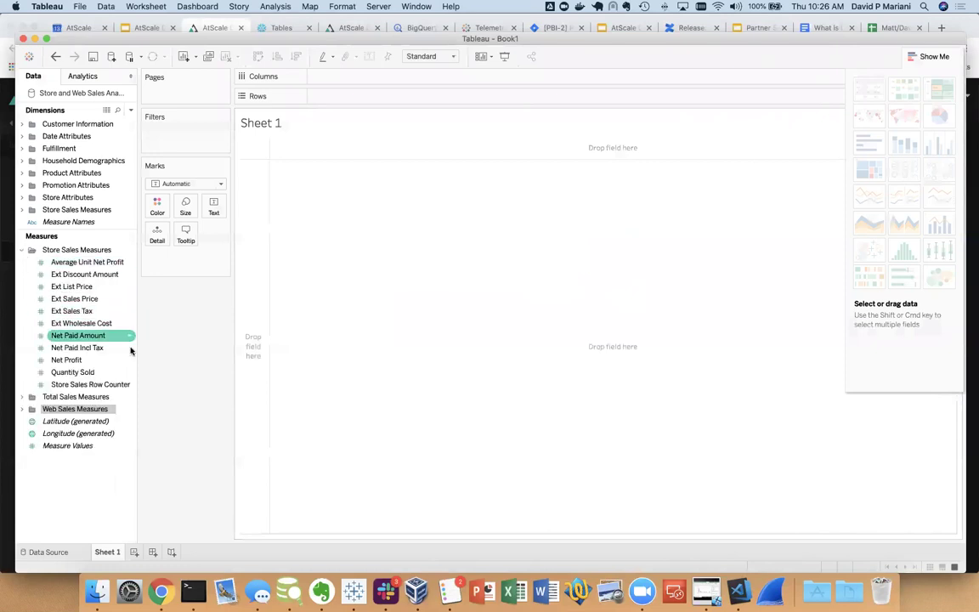
mouse_move(107, 390)
left_mouse_down()
mouse_move(245, 350)
mouse_move(320, 274)
left_mouse_up()
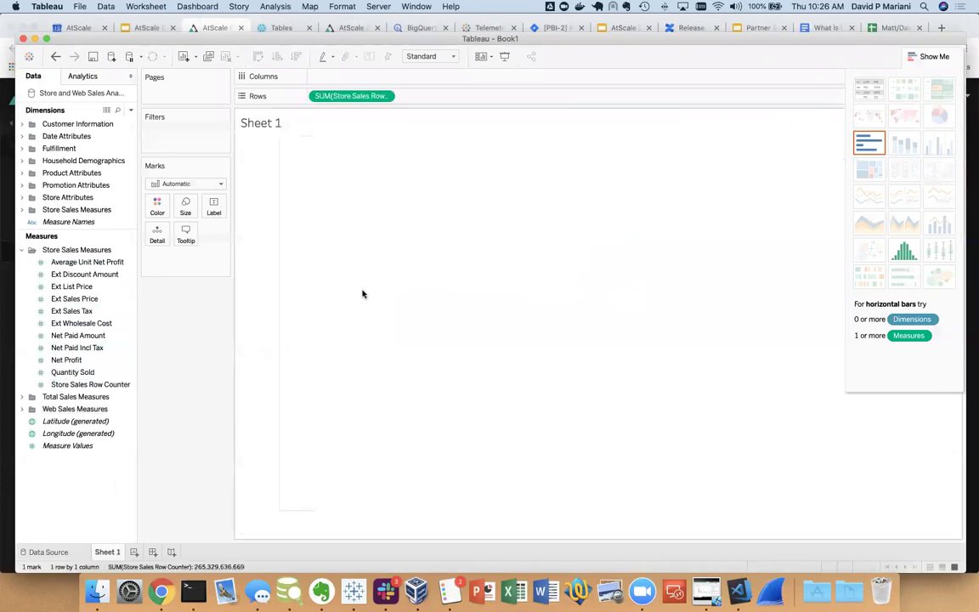
Build a text table of Quantity Sold listed by Sold Calendar Year
left_click(861, 90)
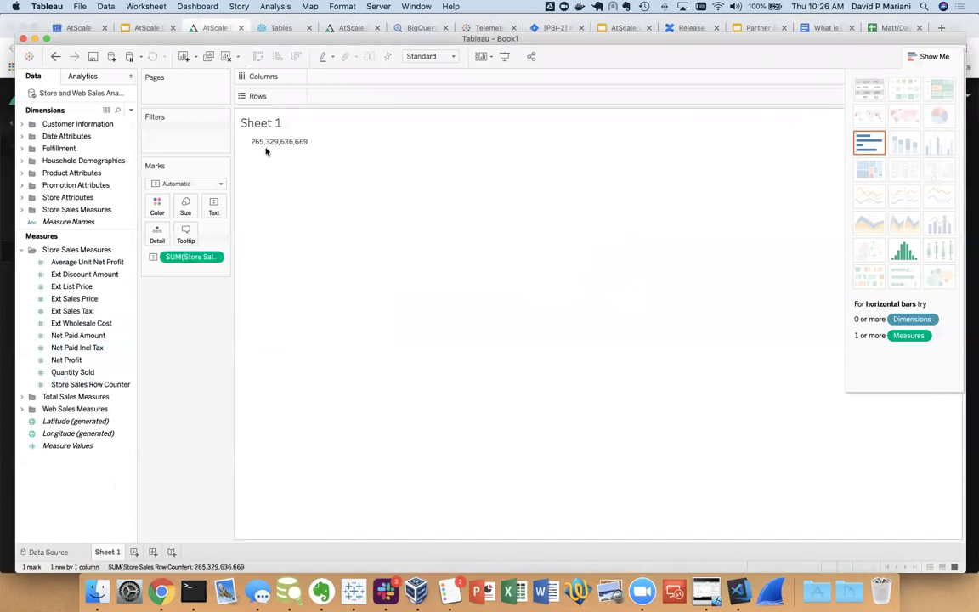
left_click_drag(72, 372, 196, 251)
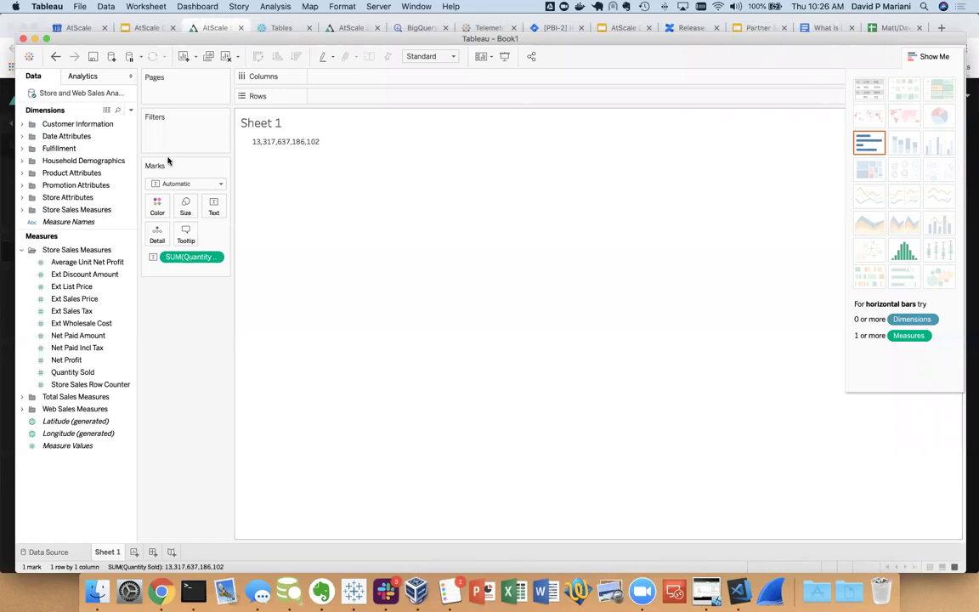
left_click_drag(61, 237, 63, 312)
left_click(21, 137)
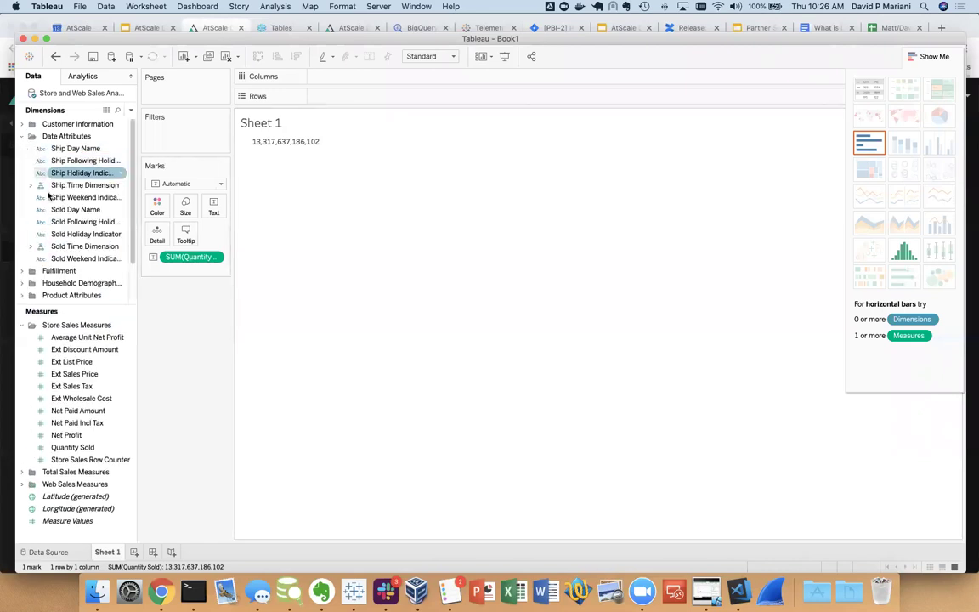
scroll(33, 238, "down", 2)
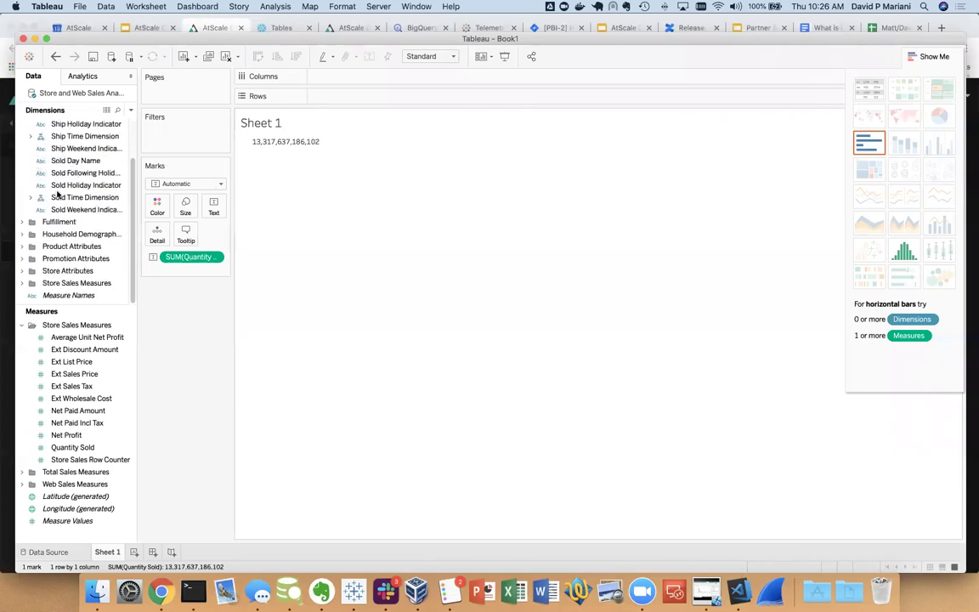
left_click(32, 198)
left_click(85, 211)
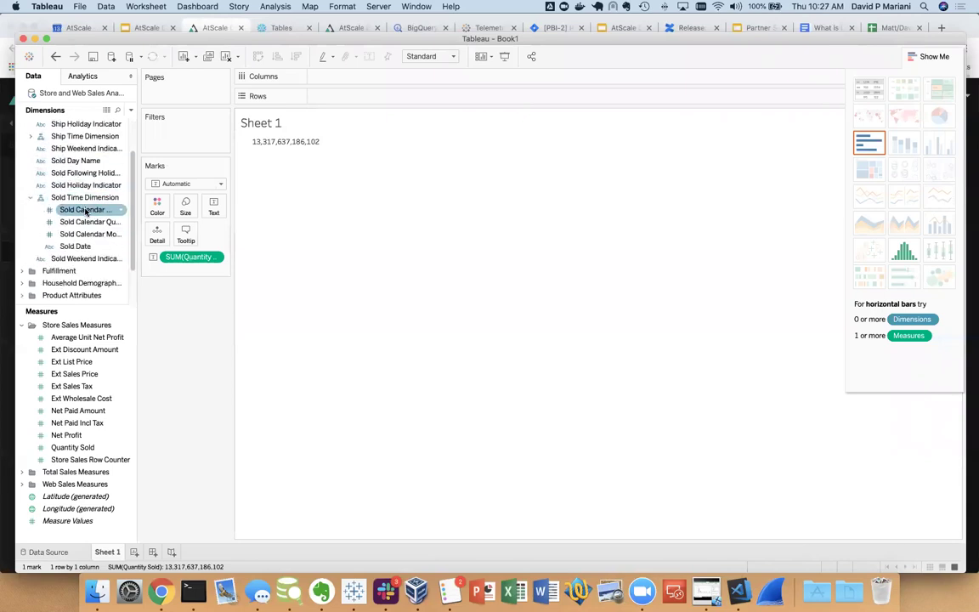
left_click(85, 211)
double_click(86, 211)
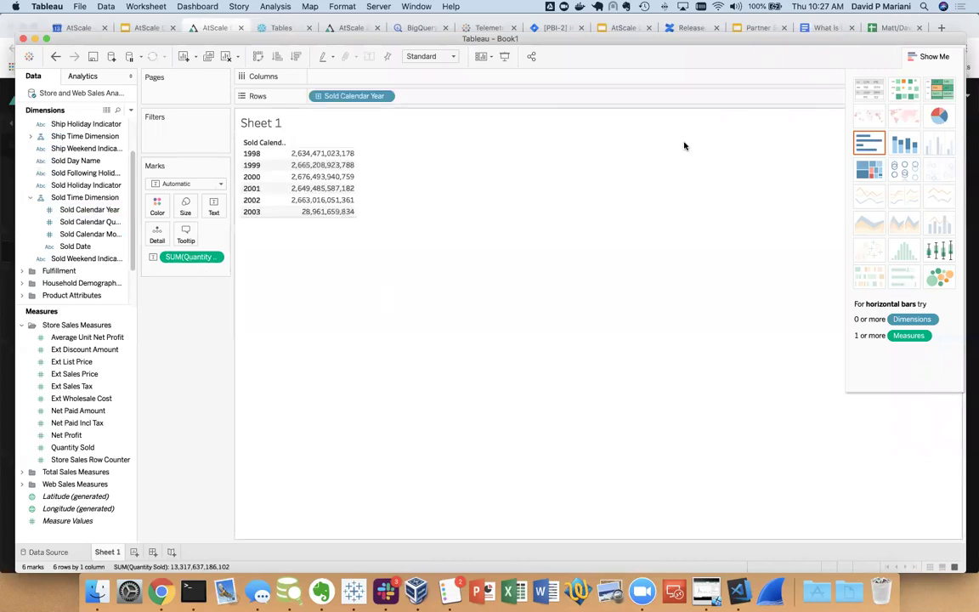
Split the table by Product Category and show it as horizontal bars
scroll(88, 237, "down", 2)
scroll(87, 236, "up", 5)
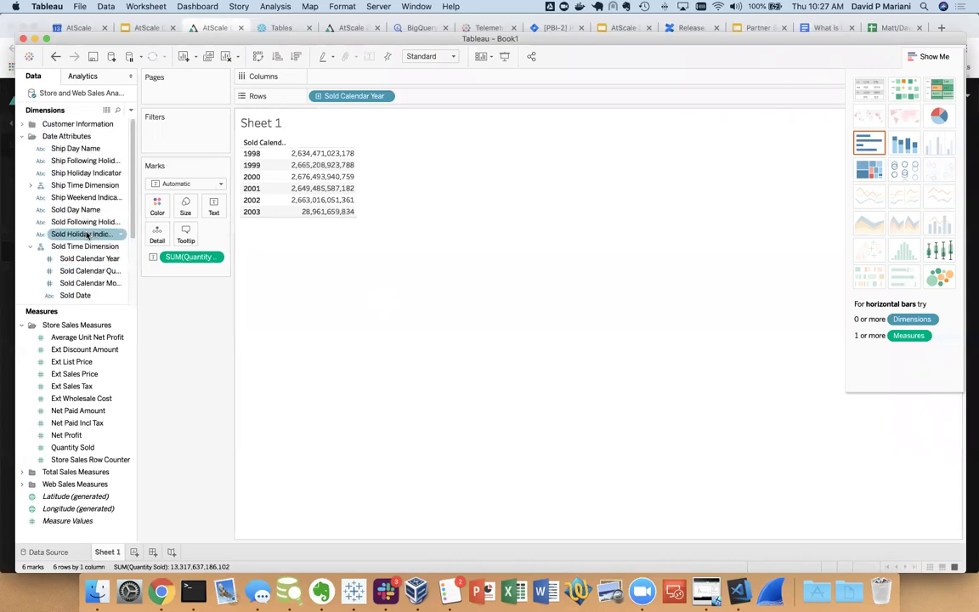
scroll(87, 236, "down", 5)
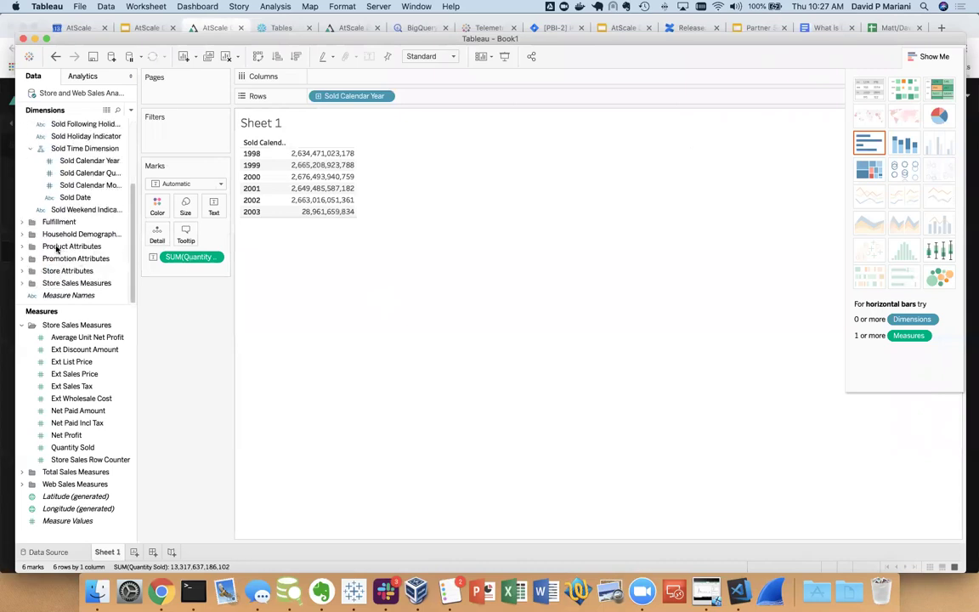
left_click(26, 246)
left_click(71, 270)
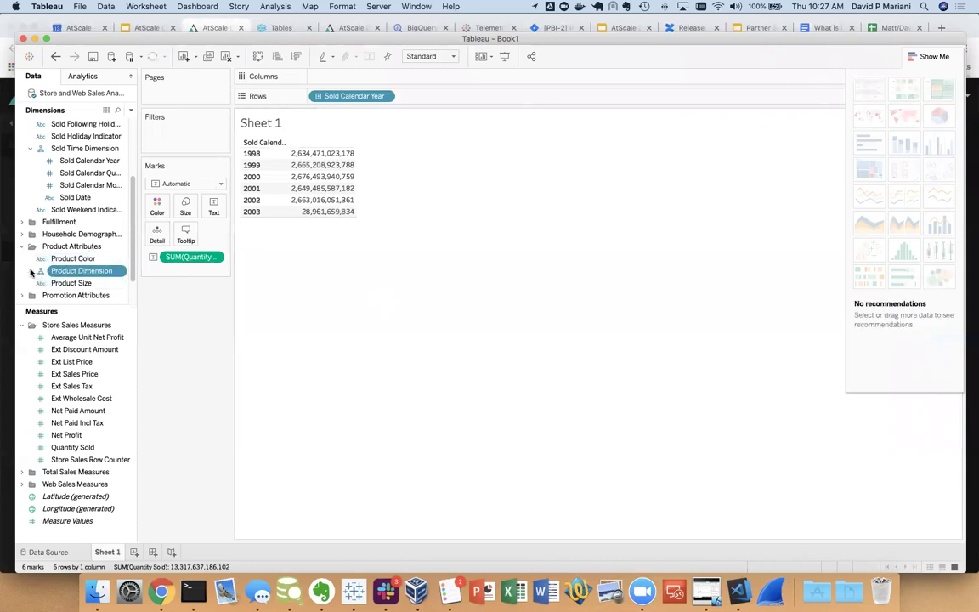
left_click(30, 270)
scroll(83, 255, "down", 3)
double_click(87, 197)
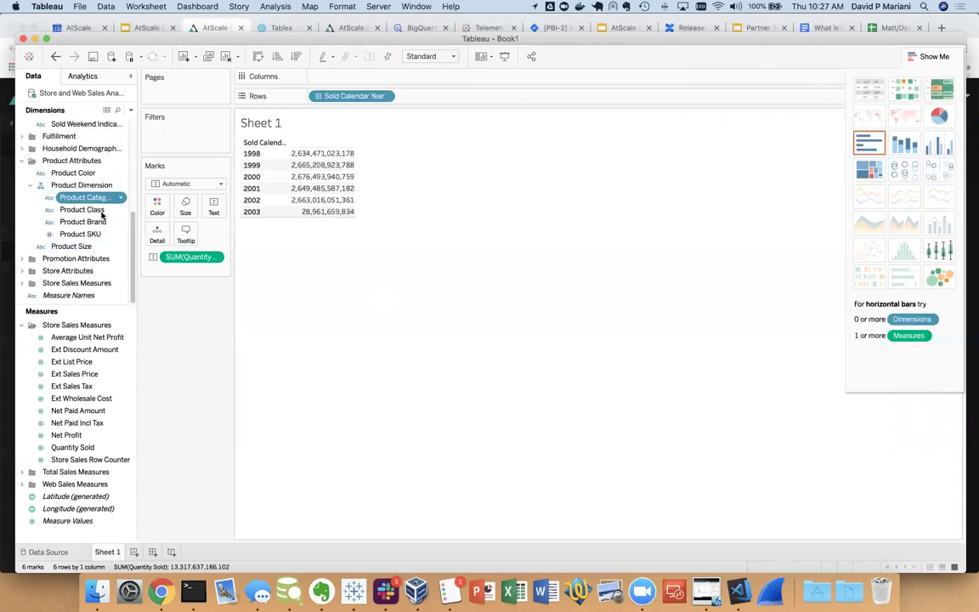
left_click(869, 143)
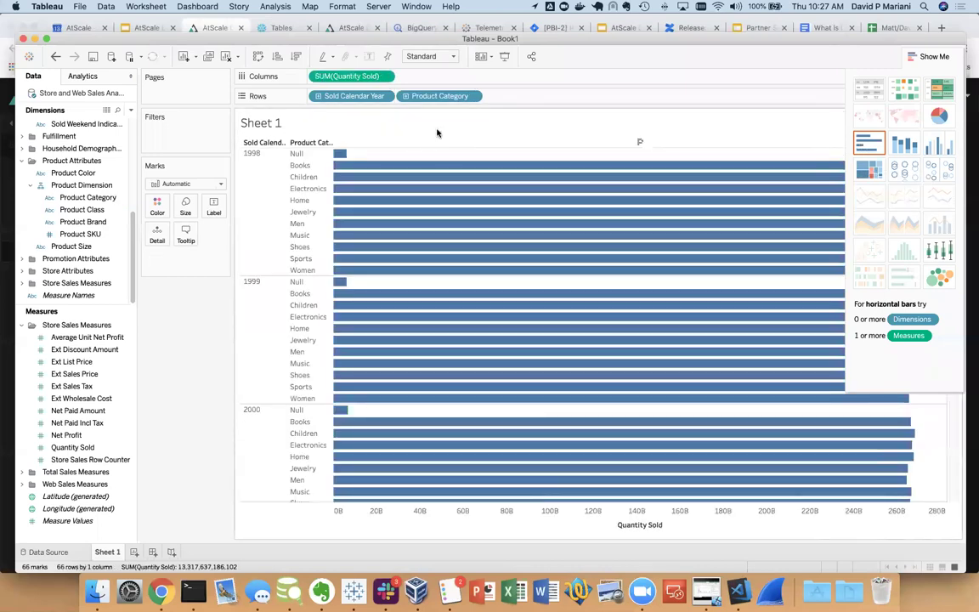
Put Product Category ahead of year in Rows and keep only Sports
left_click_drag(436, 99, 281, 87)
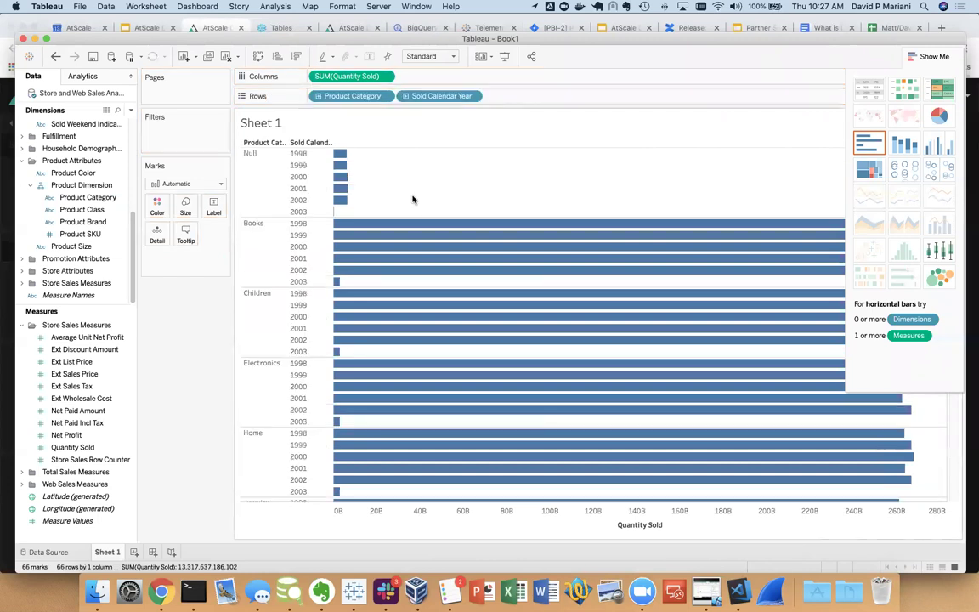
scroll(310, 317, "down", 10)
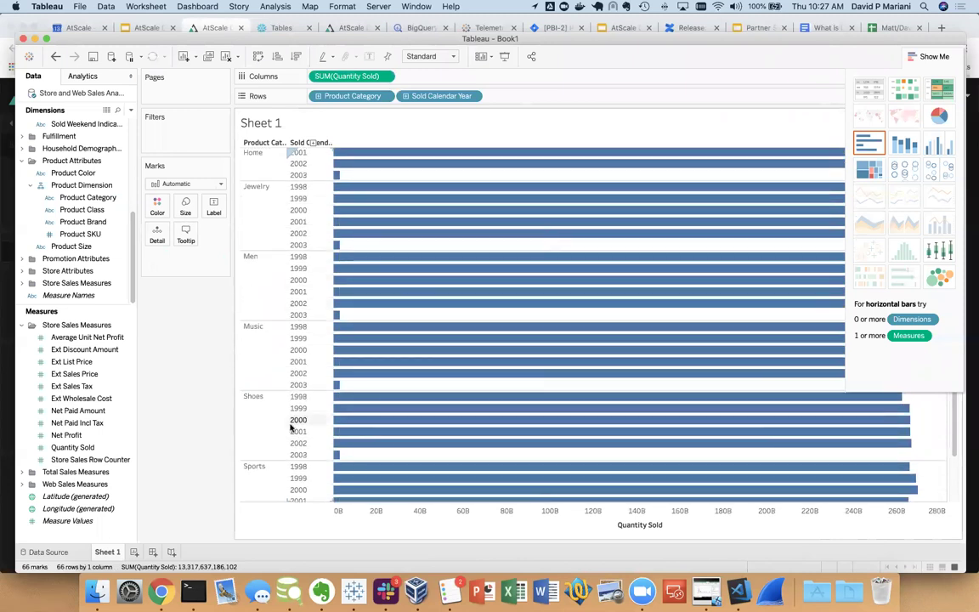
left_click(255, 467)
right_click(261, 473)
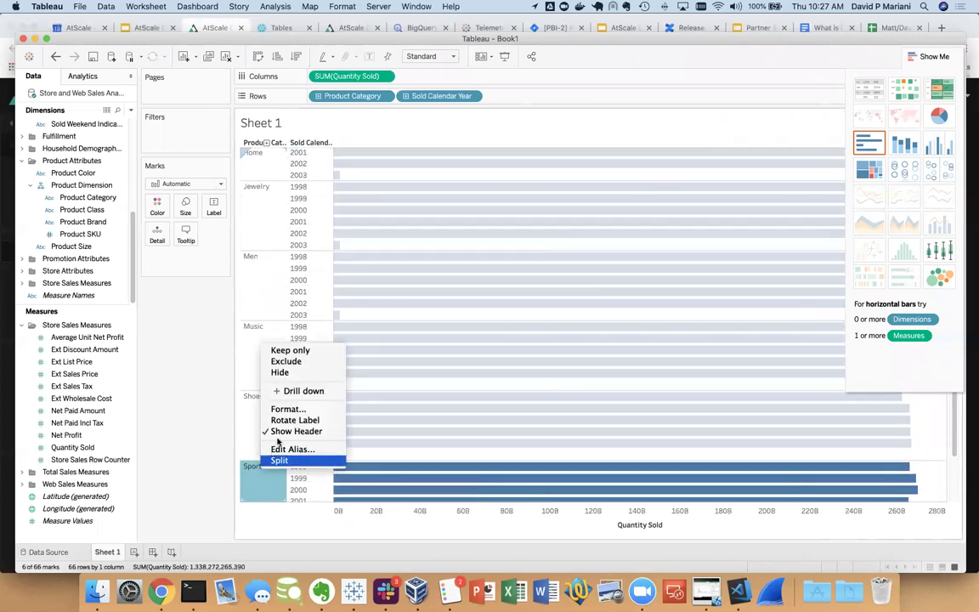
left_click(283, 350)
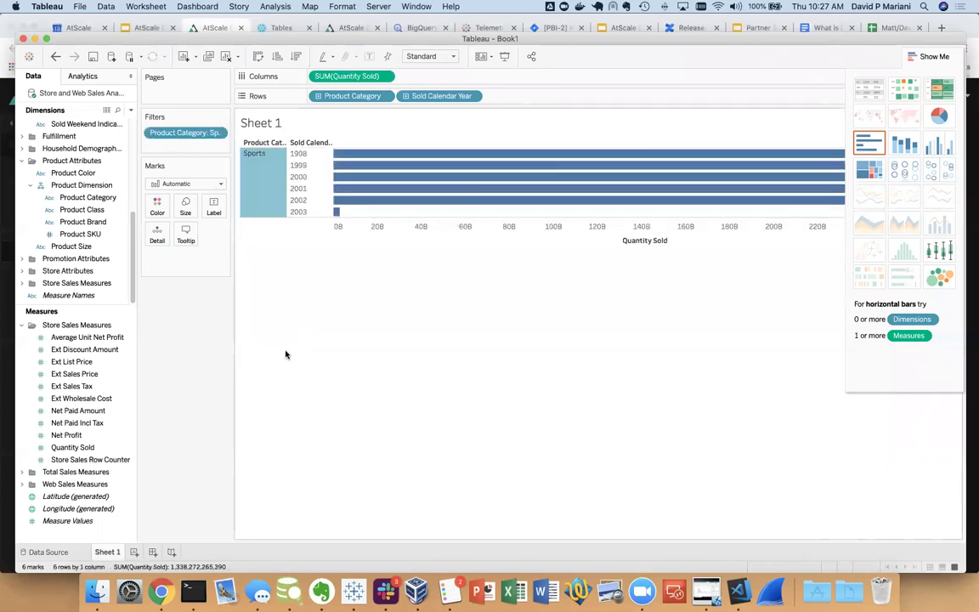
Break the bars down by Product Class and keep only golf
left_click(91, 211)
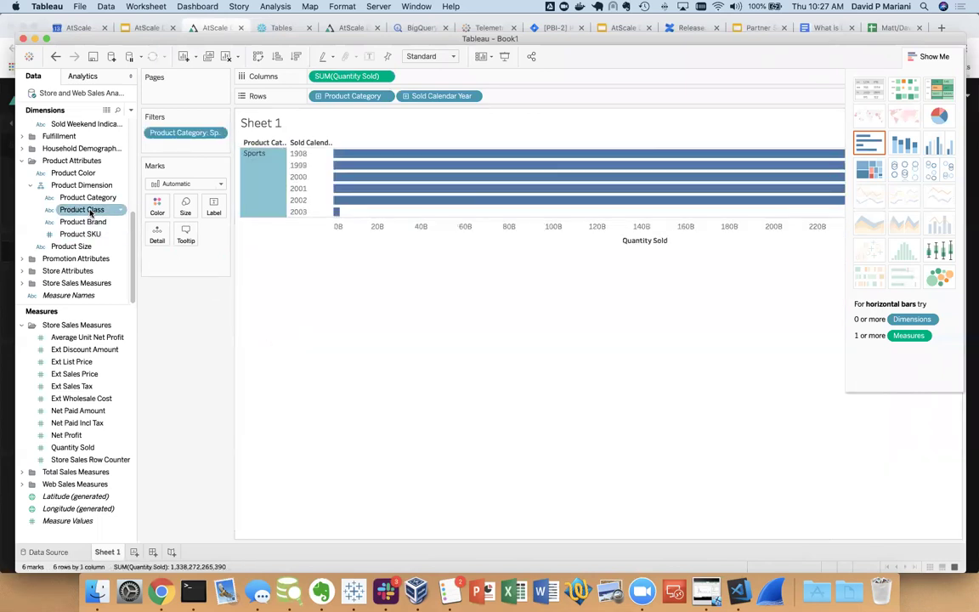
left_click_drag(91, 212, 354, 400)
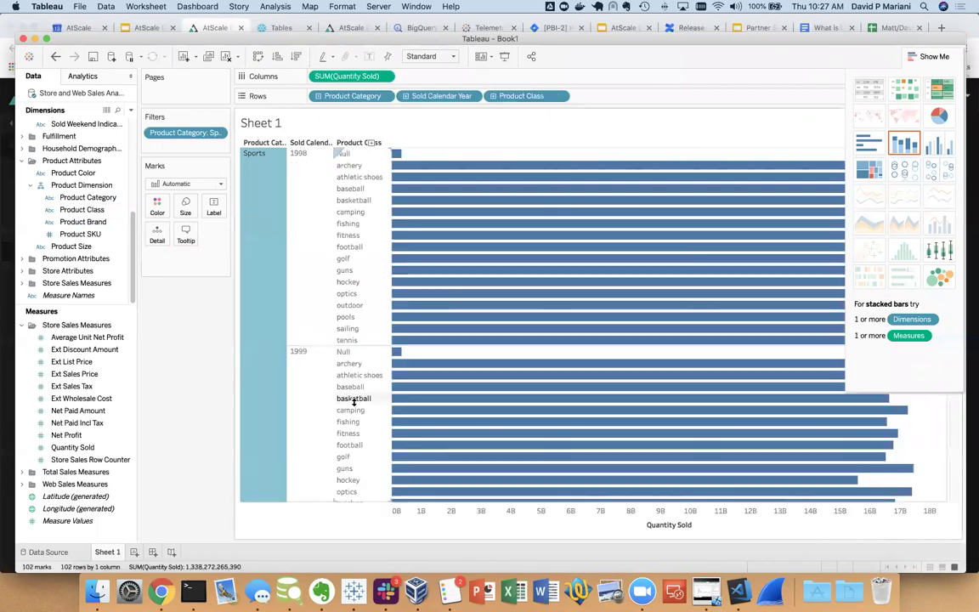
scroll(410, 436, "down", 4)
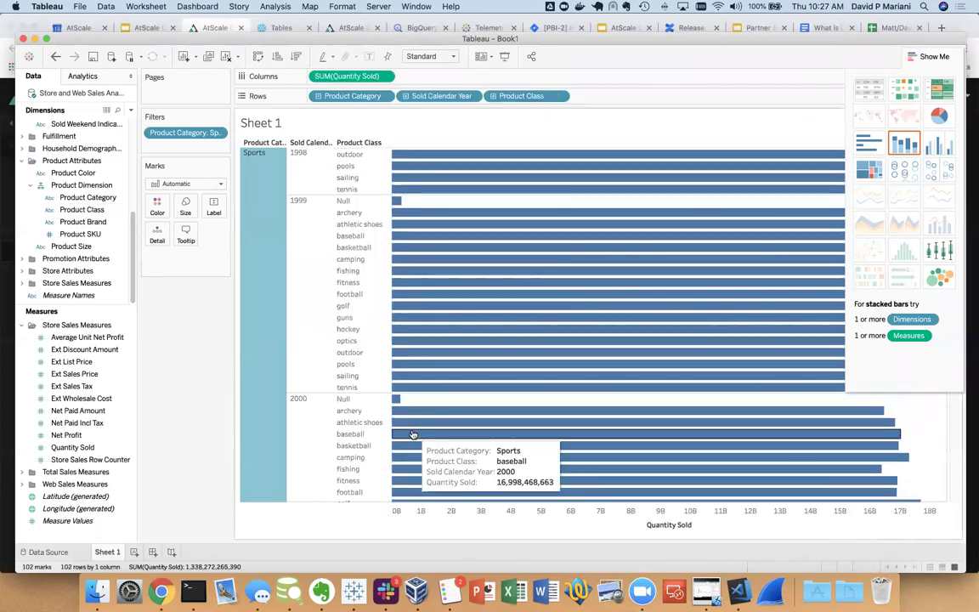
mouse_move(412, 434)
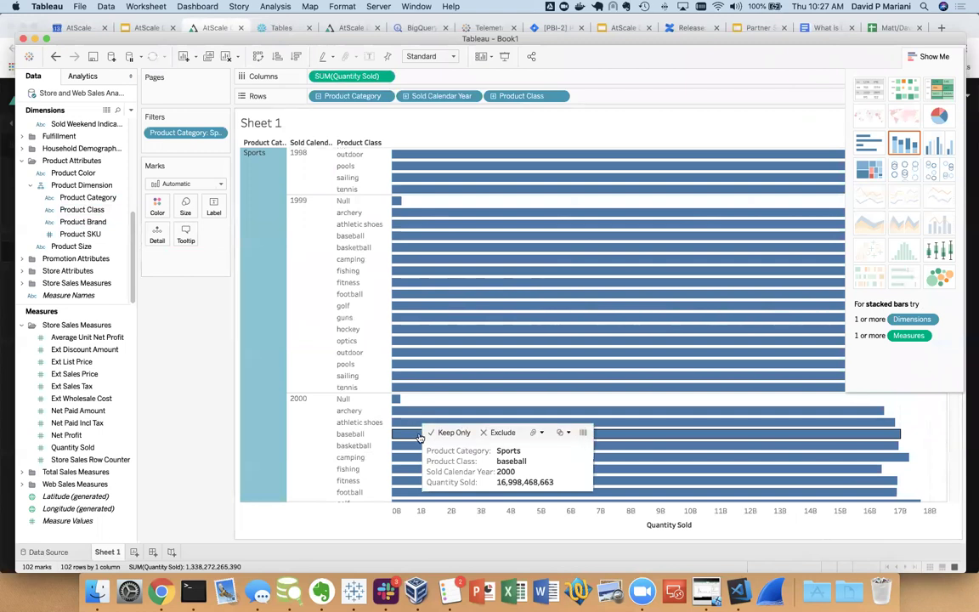
right_click(343, 308)
left_click(365, 319)
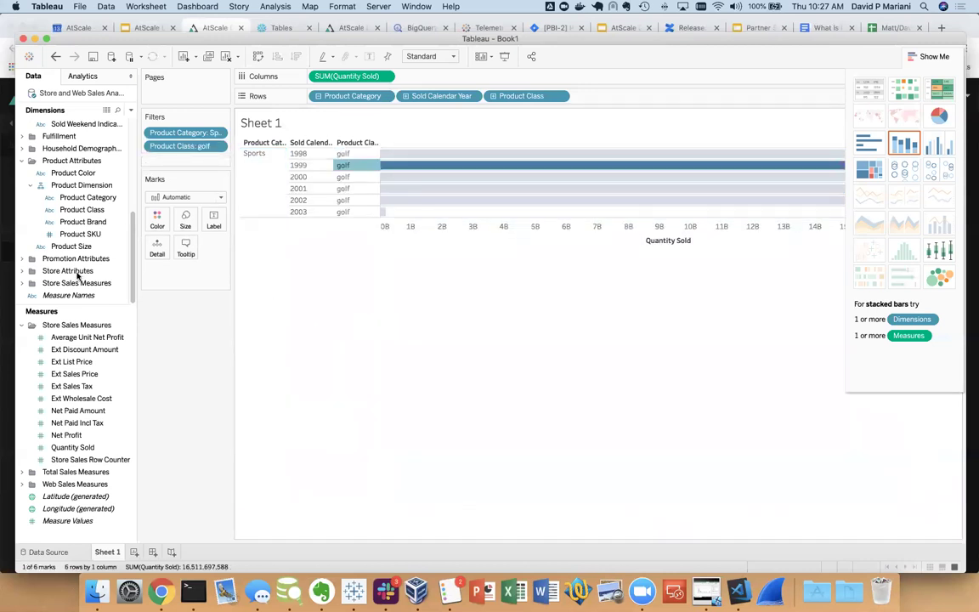
Add Income Band and switch the chart to a text table
scroll(75, 223, "up", 3)
scroll(81, 231, "down", 2)
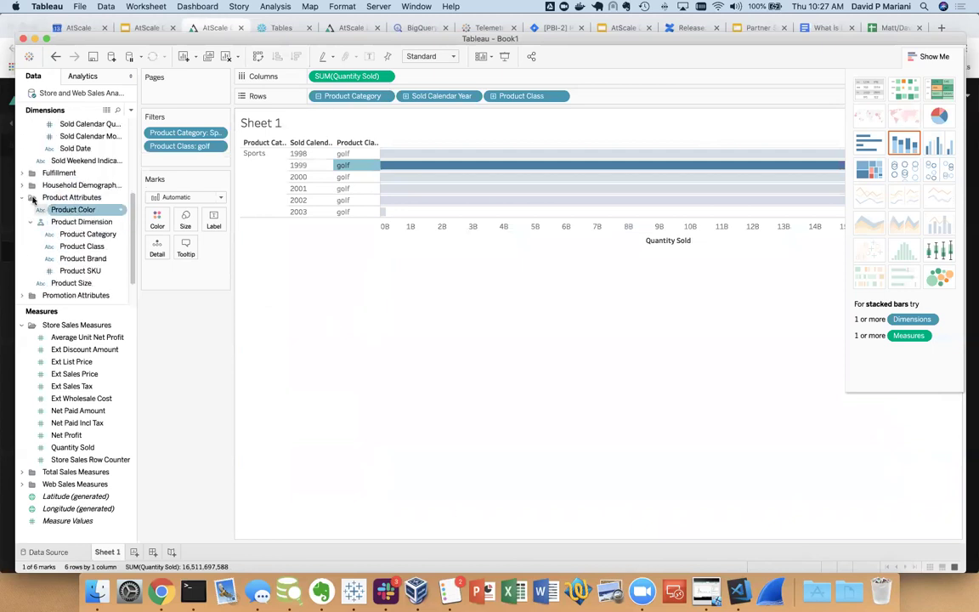
left_click(29, 186)
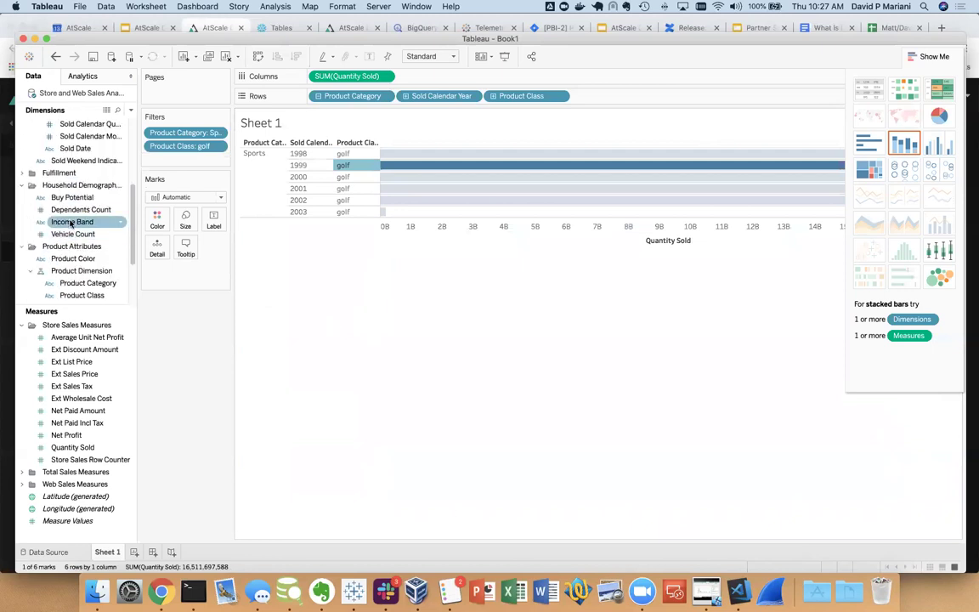
left_click(80, 224)
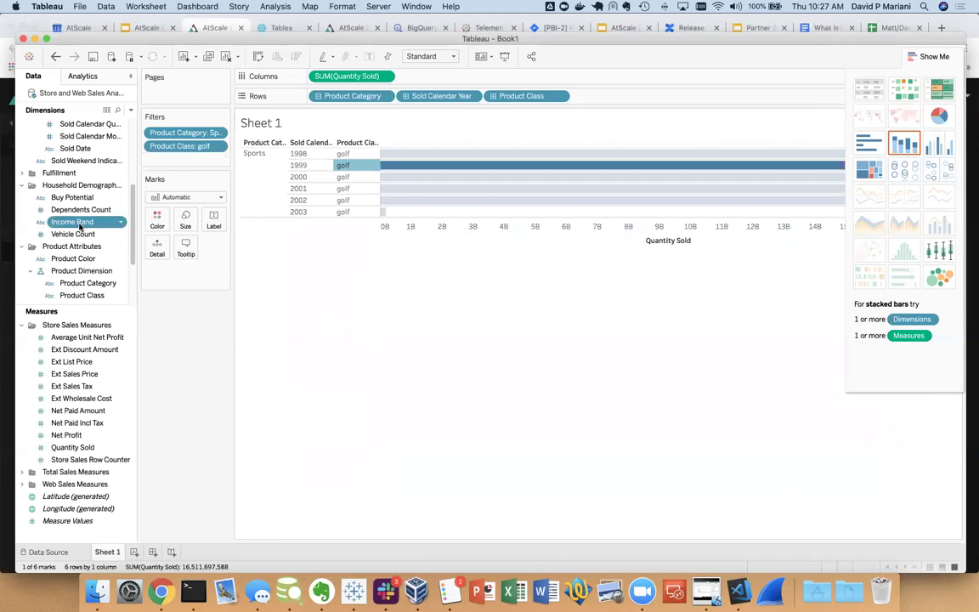
double_click(80, 224)
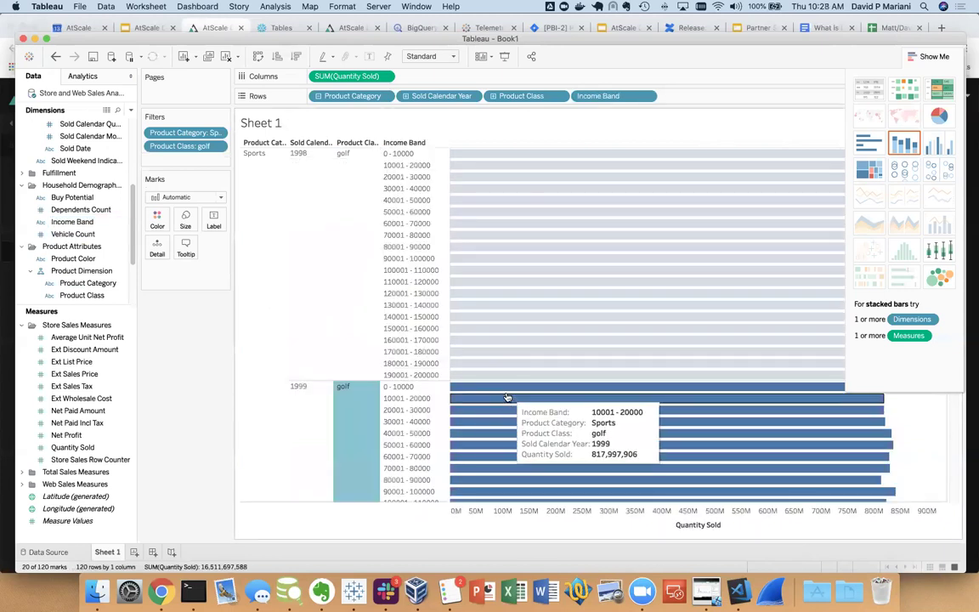
mouse_move(508, 397)
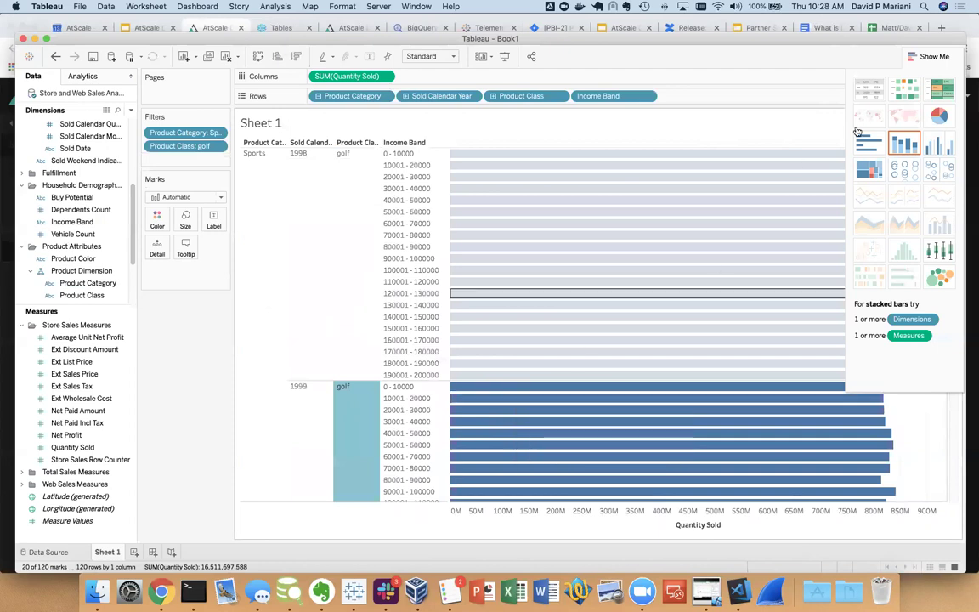
left_click(859, 98)
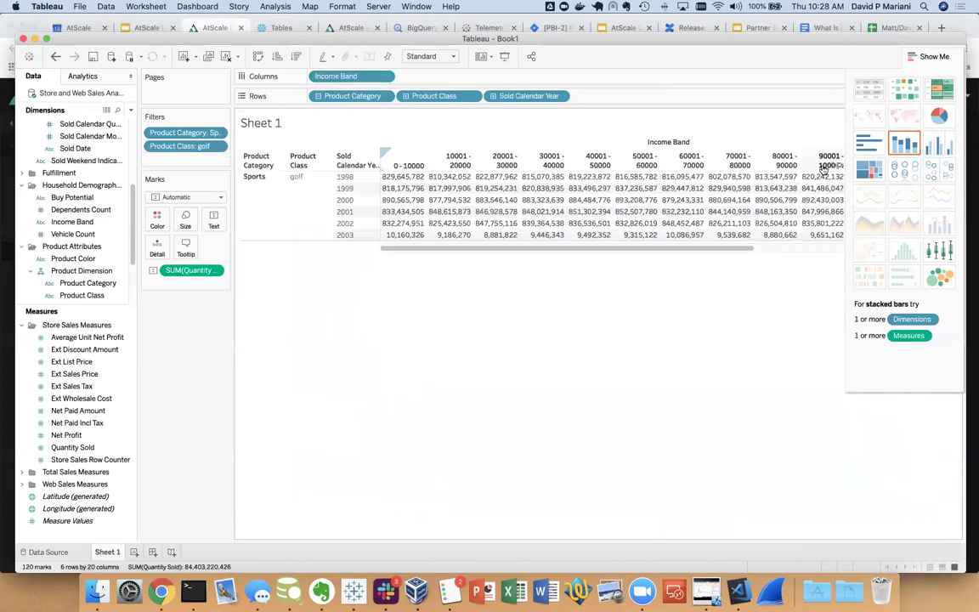
Add totals and grand totals, then swap so Income Band runs down the rows
left_click(925, 58)
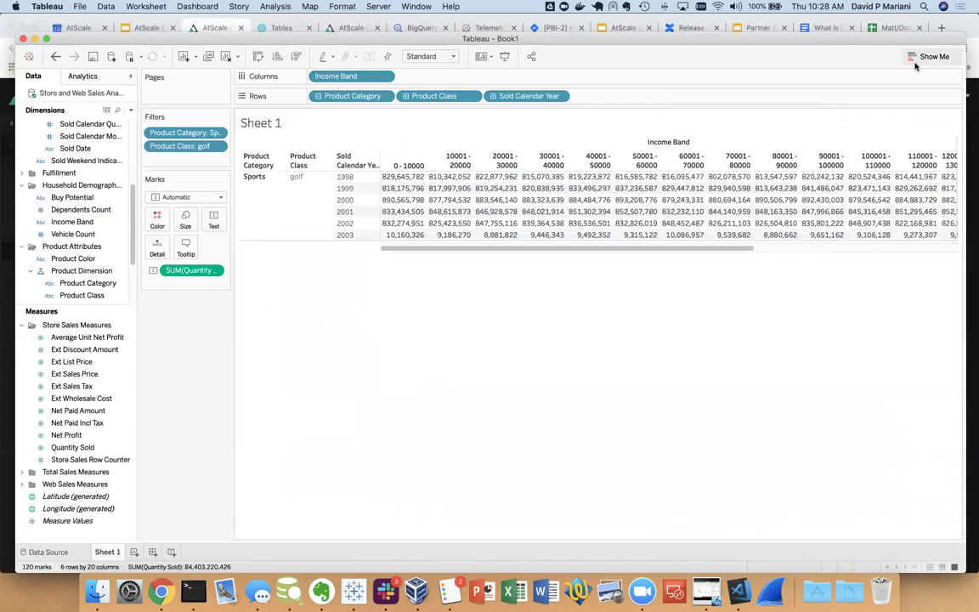
mouse_move(587, 219)
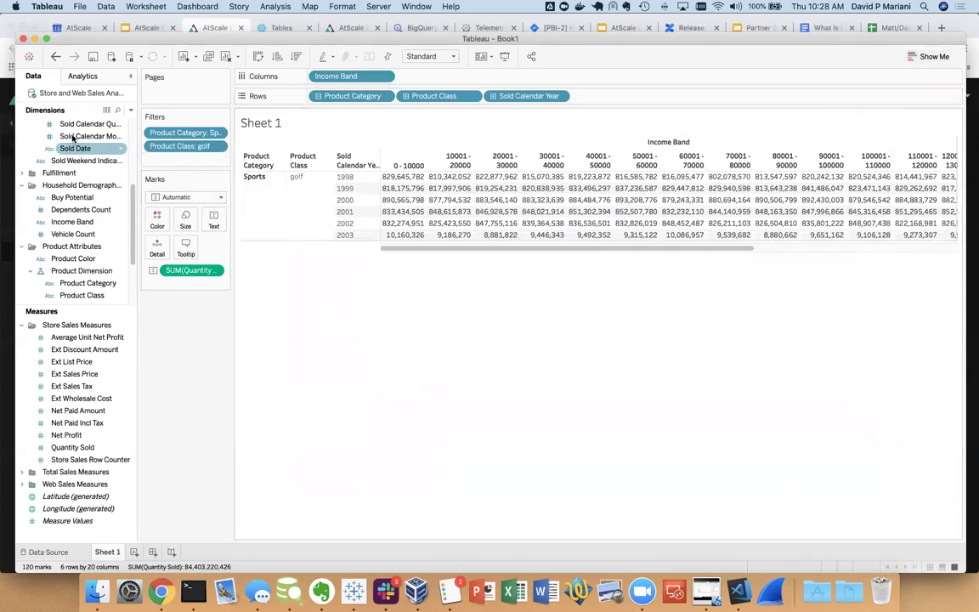
left_click(88, 77)
left_click_drag(49, 160, 523, 395)
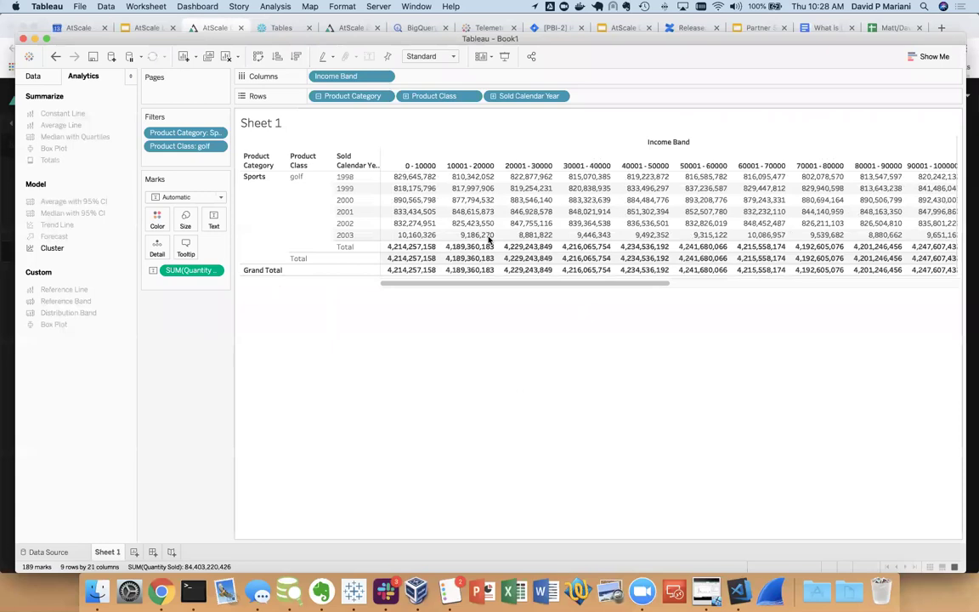
left_click(258, 56)
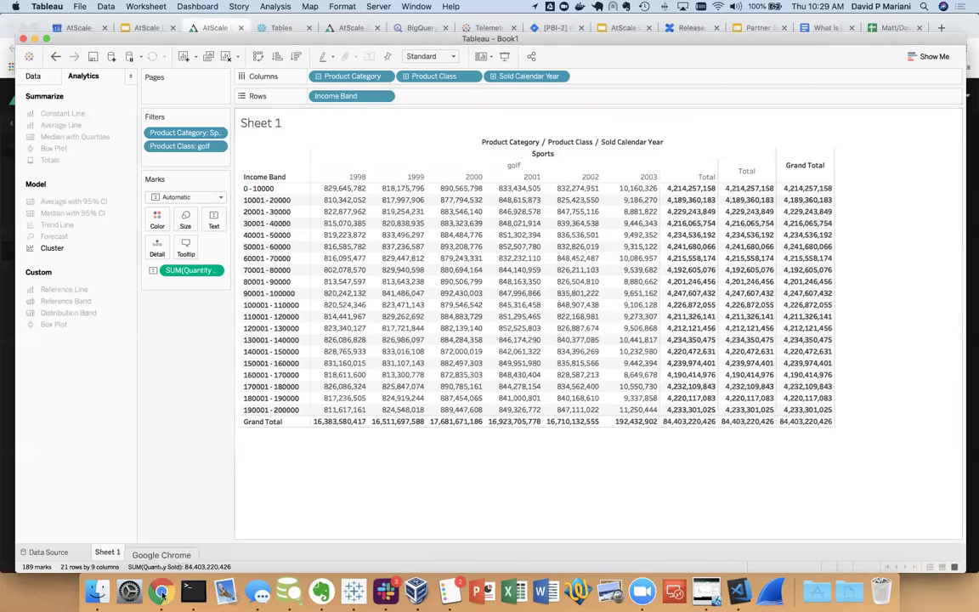
left_click(161, 591)
In the query list, expand the latest query's timing breakdown and its outbound SQL step
left_click(135, 96)
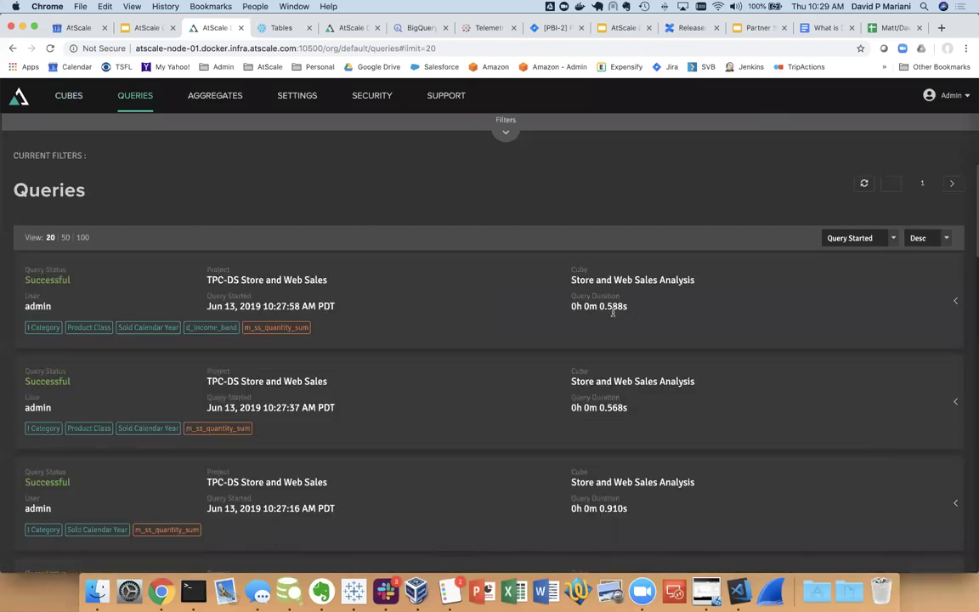
left_click(954, 302)
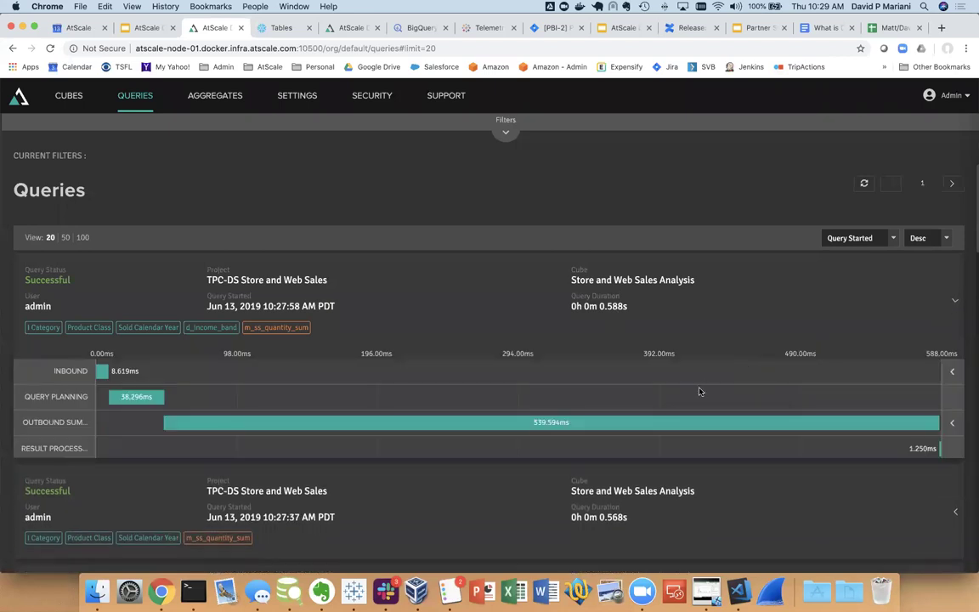
scroll(699, 391, "down", 2)
left_click(952, 354)
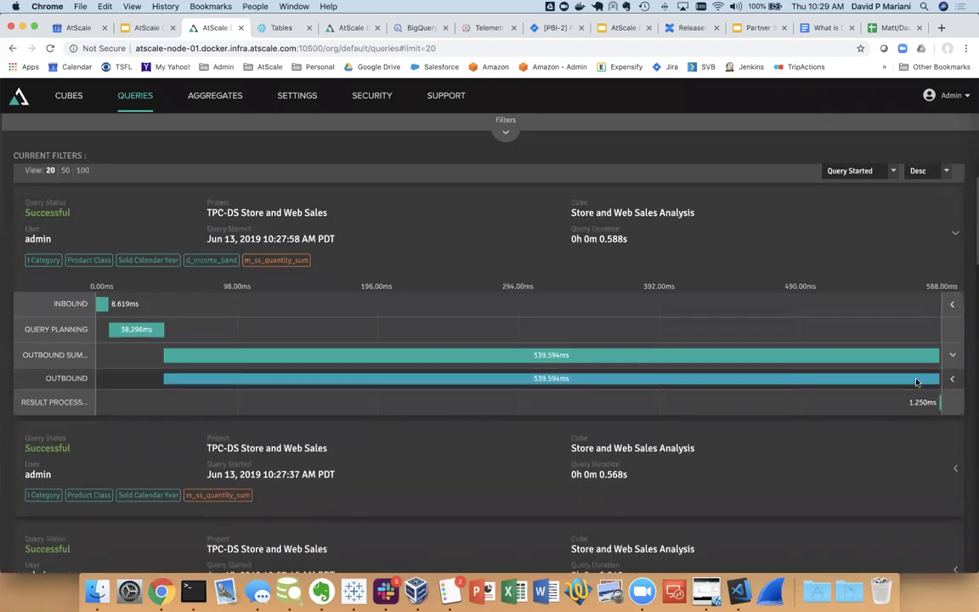
left_click(951, 380)
Review the aggregate on Income Band, Product Category, Product Class and Sold Calendar Year, then return home
scroll(782, 406, "down", 5)
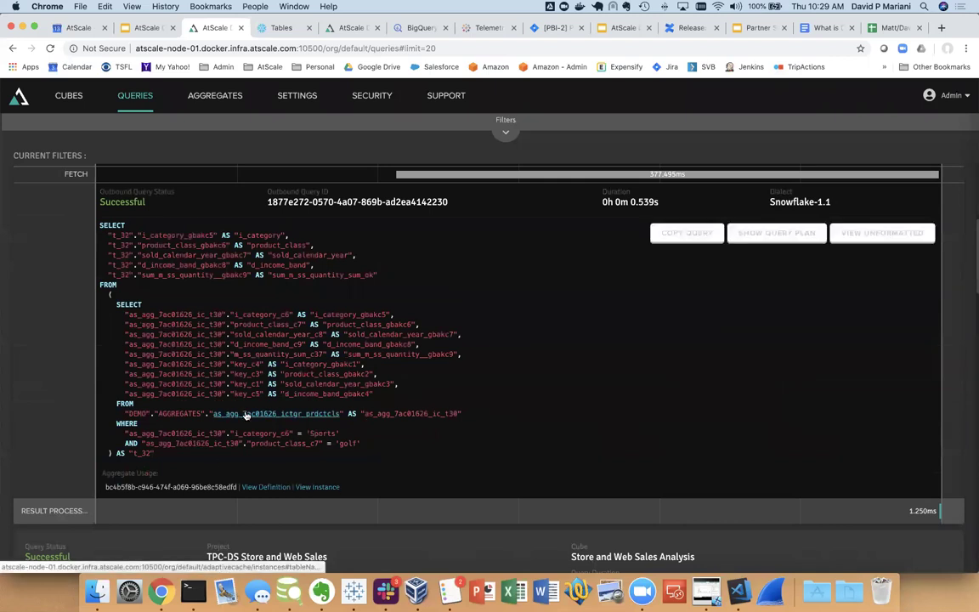
left_click(279, 488)
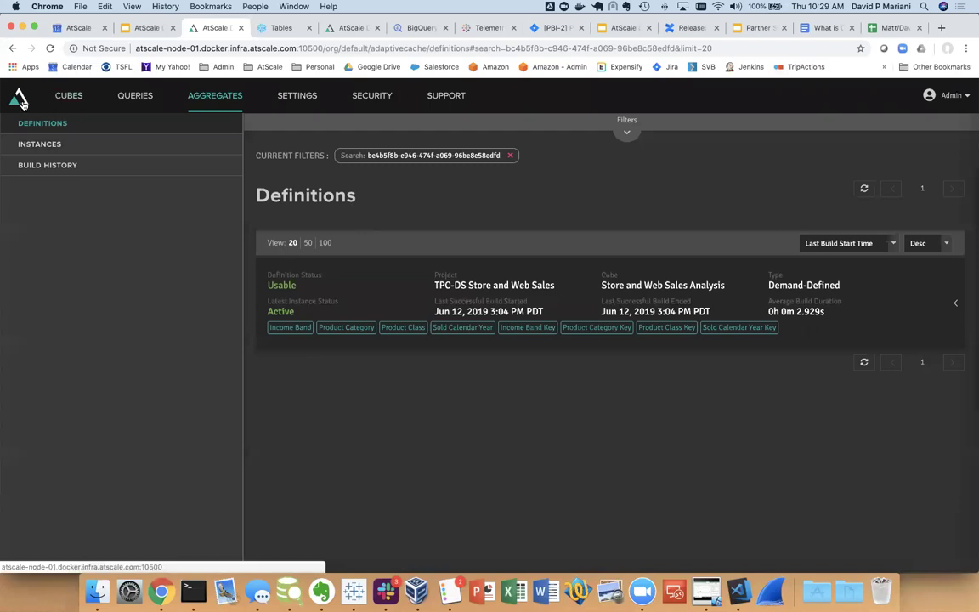
left_click(20, 99)
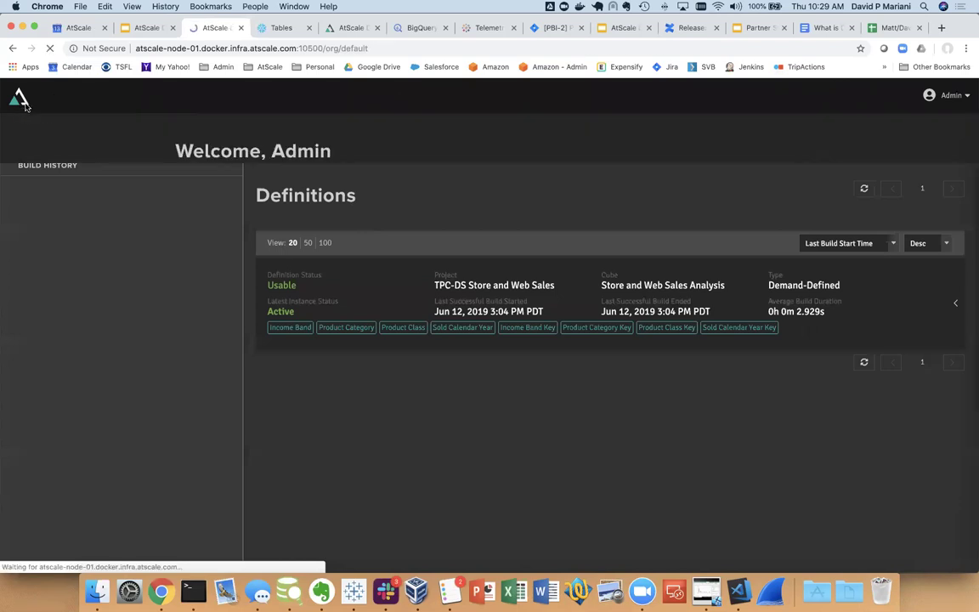